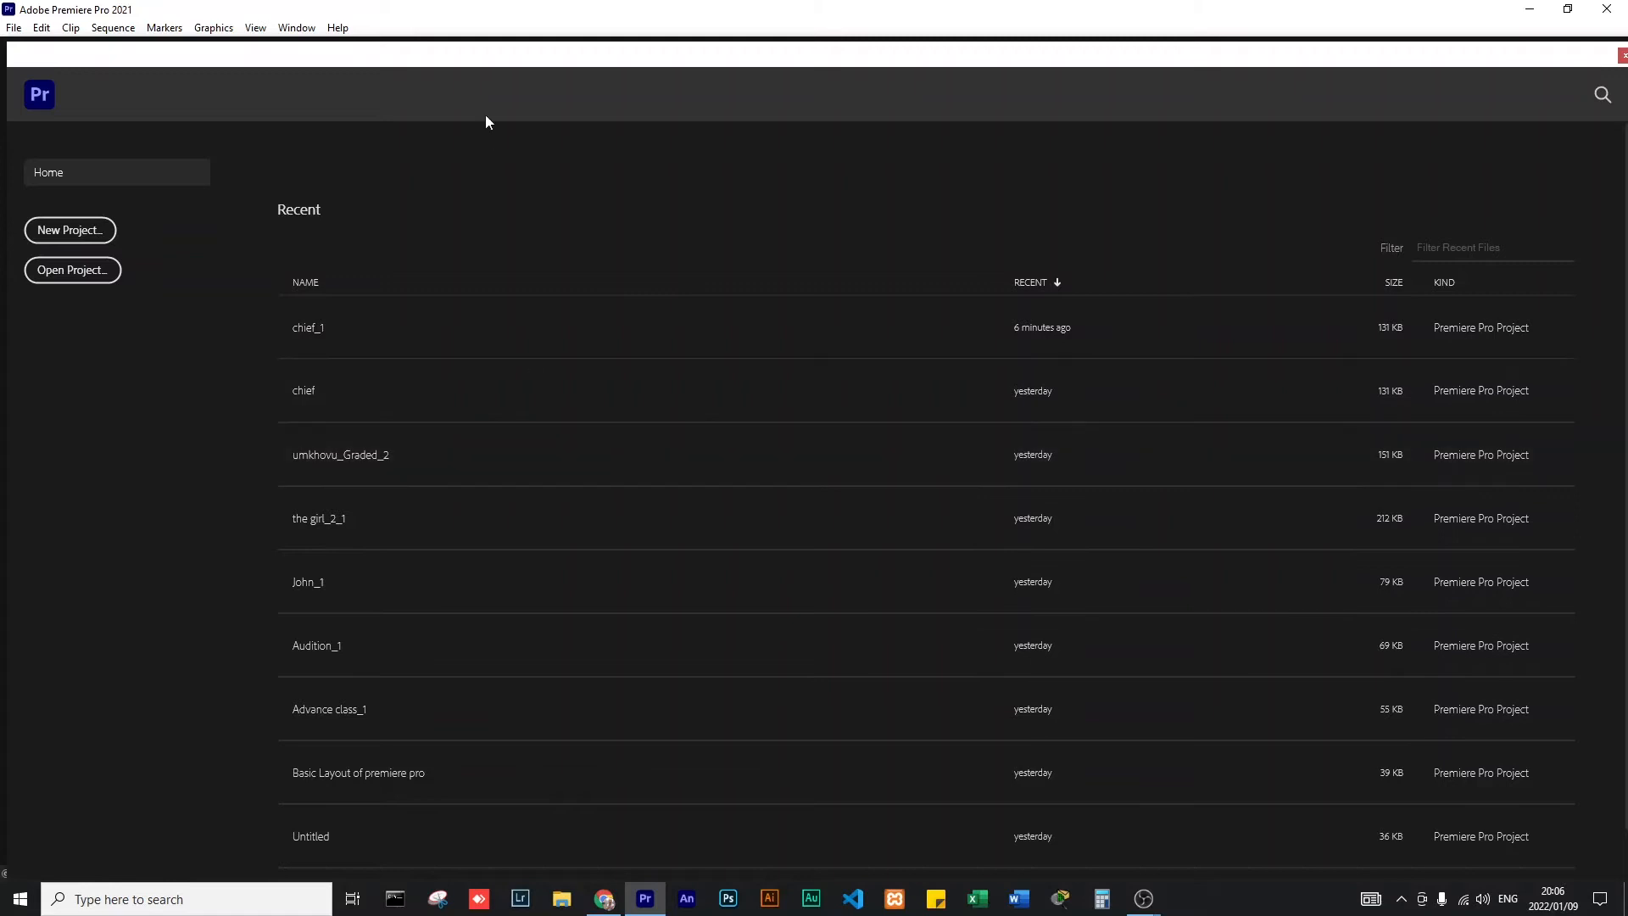
- Open the existing project chief_1.prproj from the Chief folder in Documents
left_click_drag(498, 60, 522, 29)
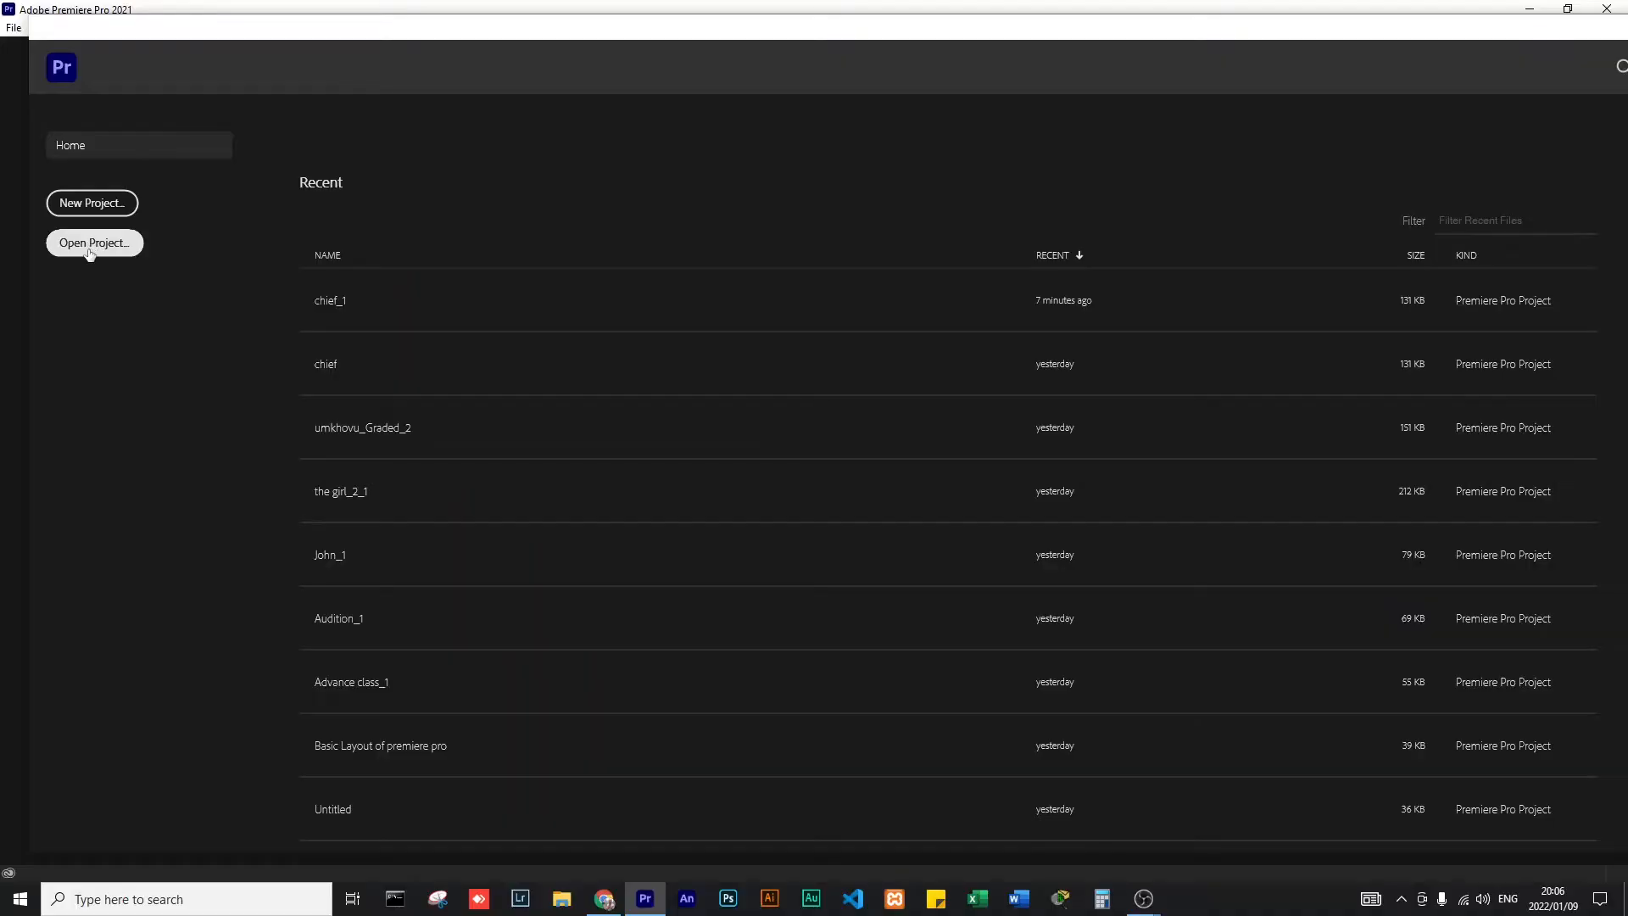
left_click(89, 248)
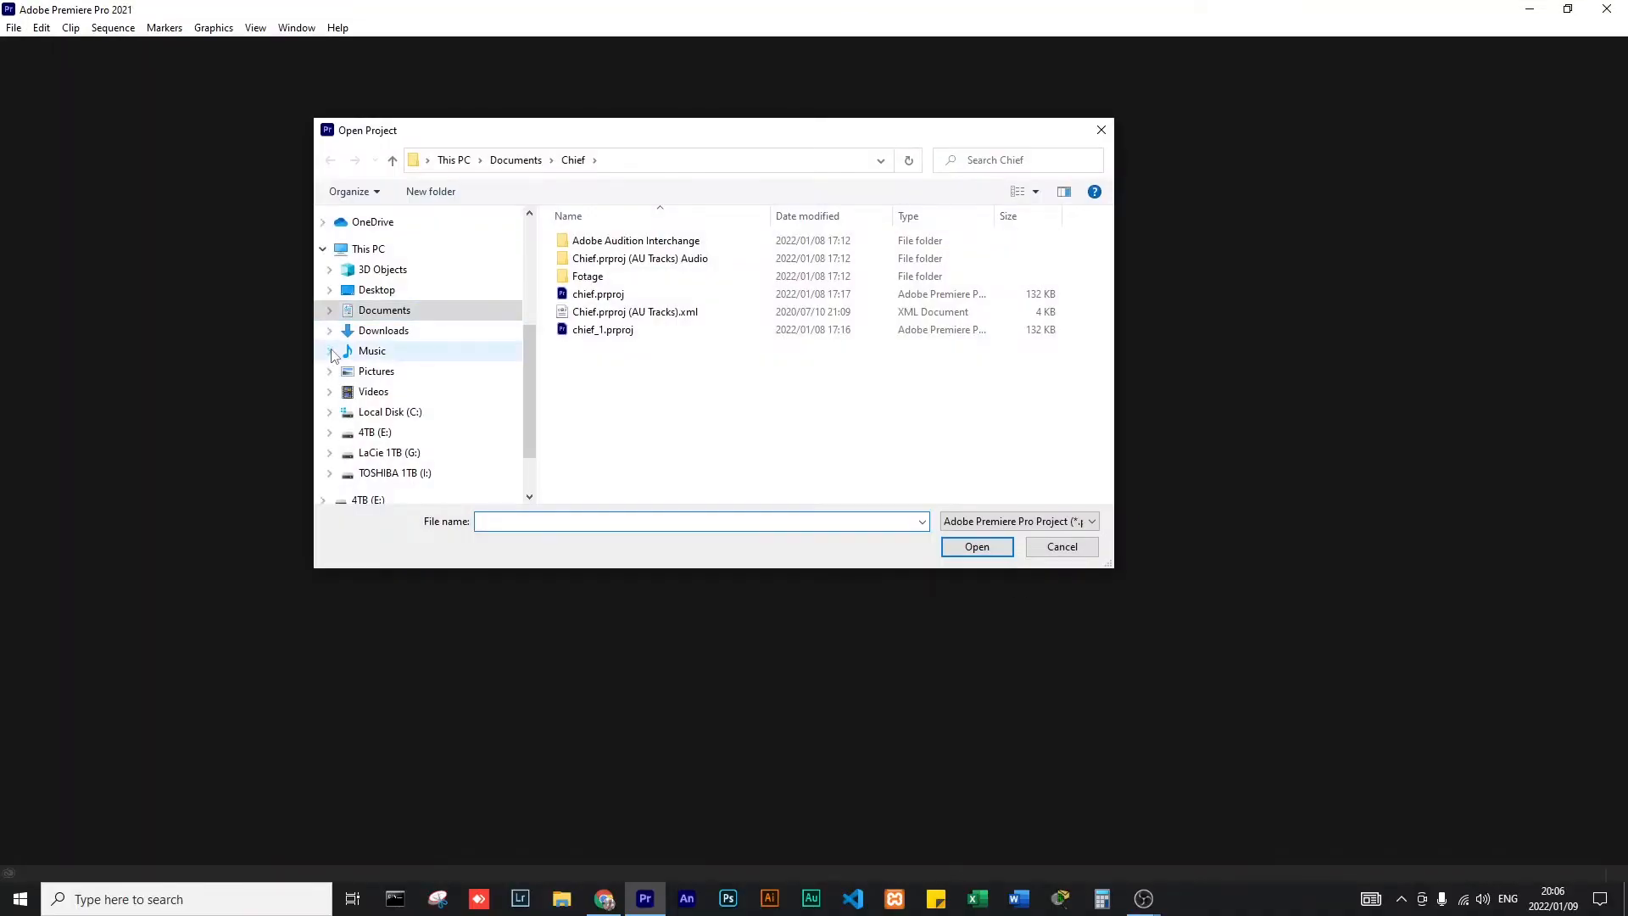
left_click(383, 312)
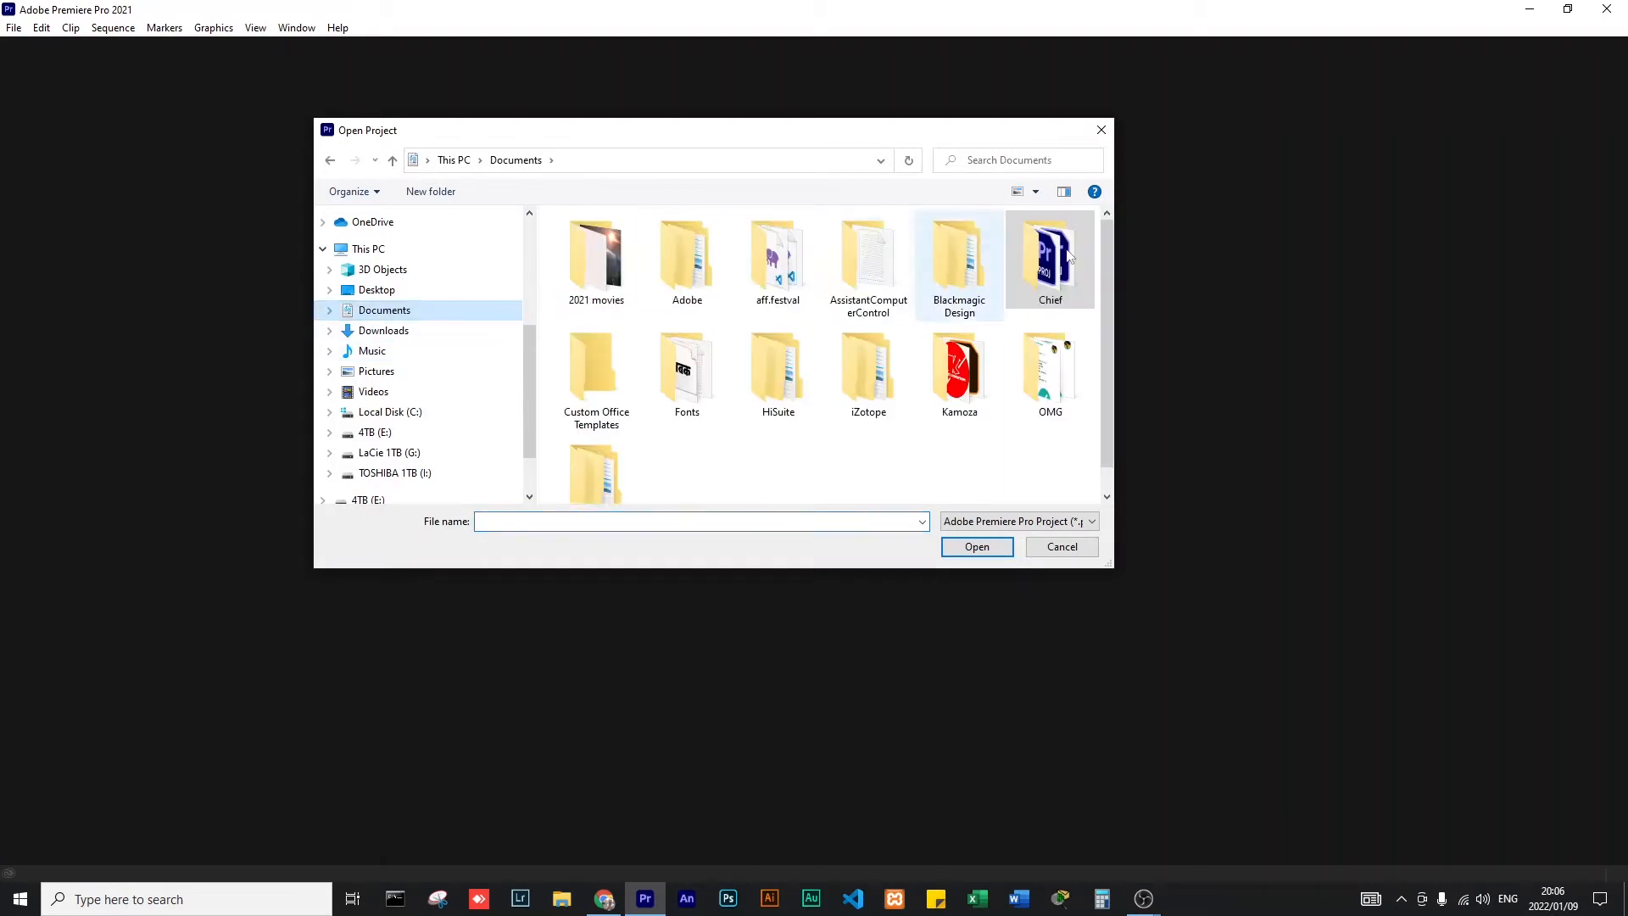
double_click(1044, 280)
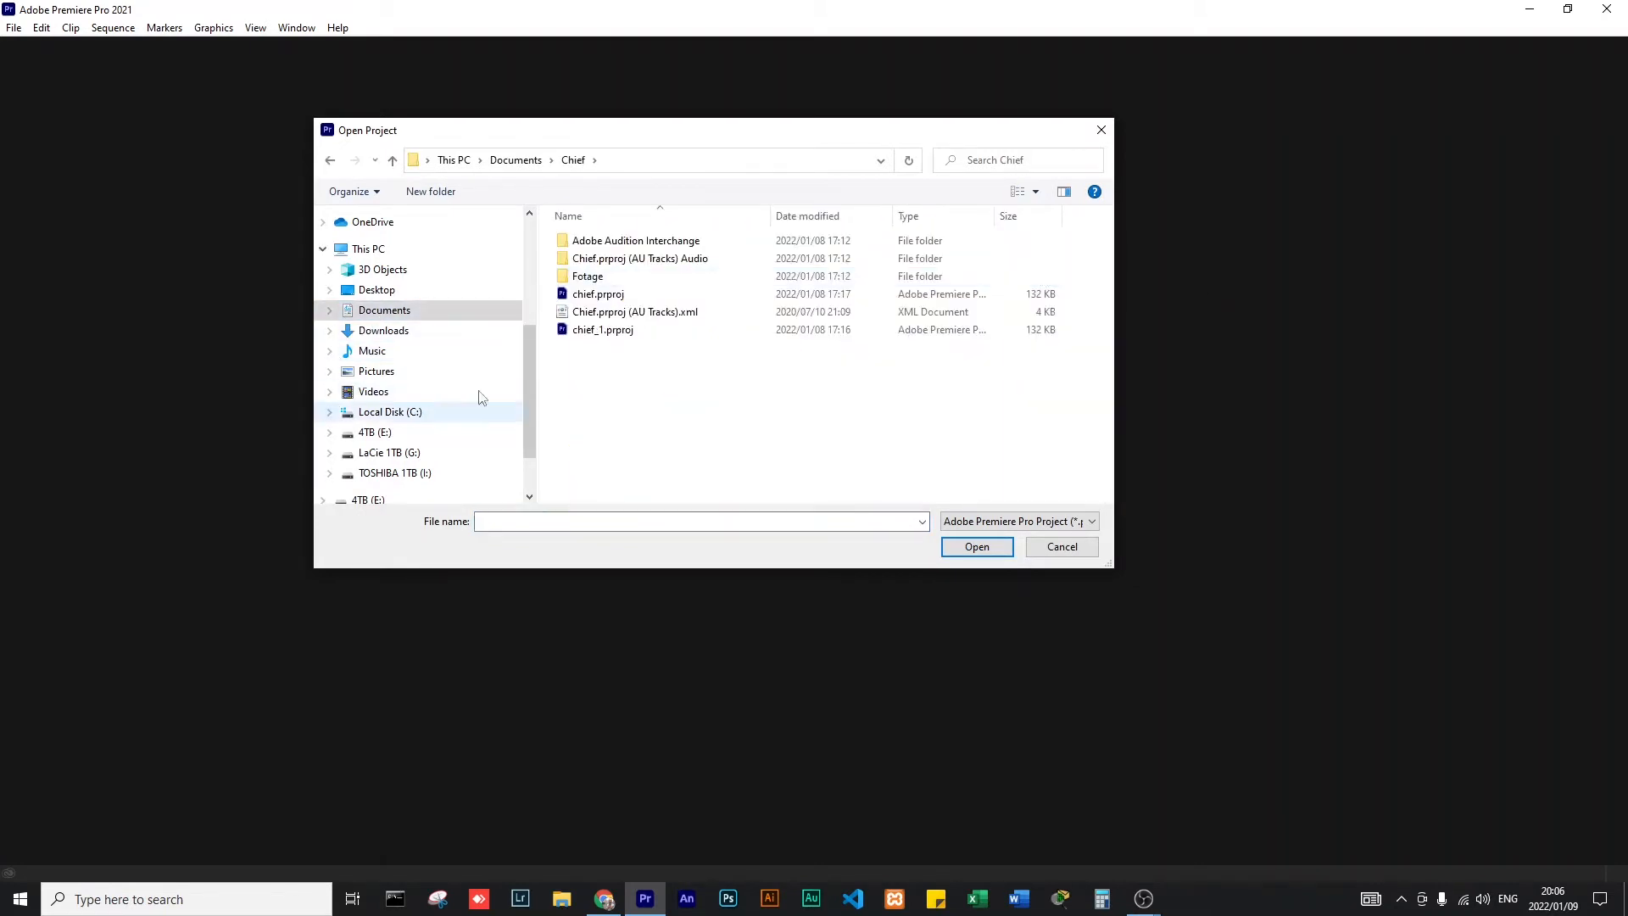
left_click(603, 331)
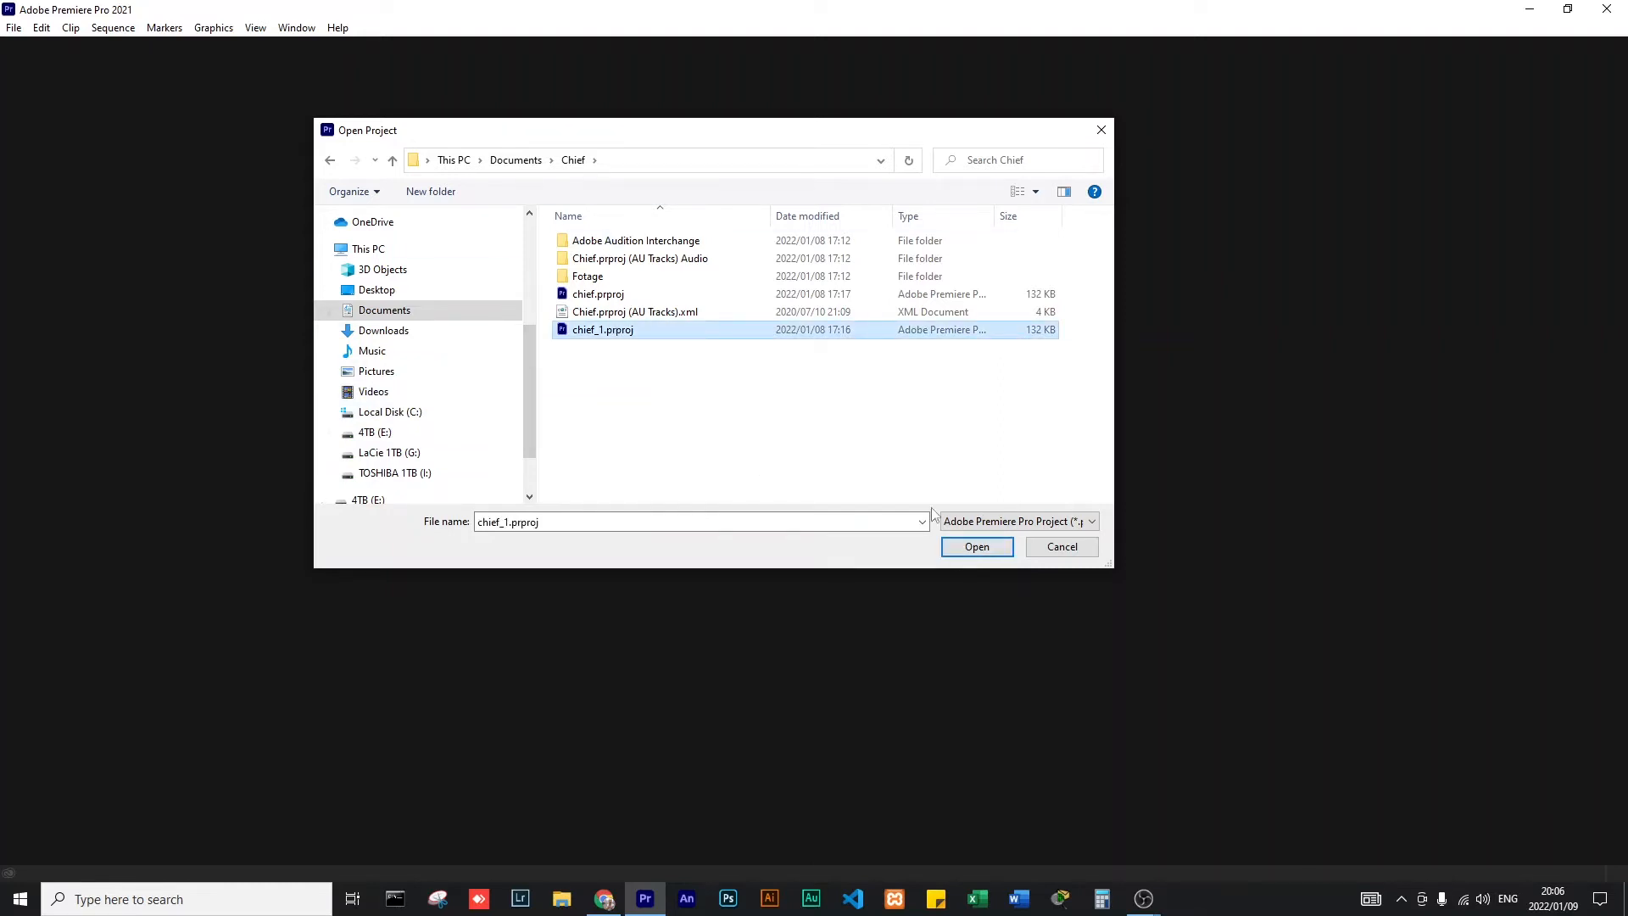
left_click(979, 547)
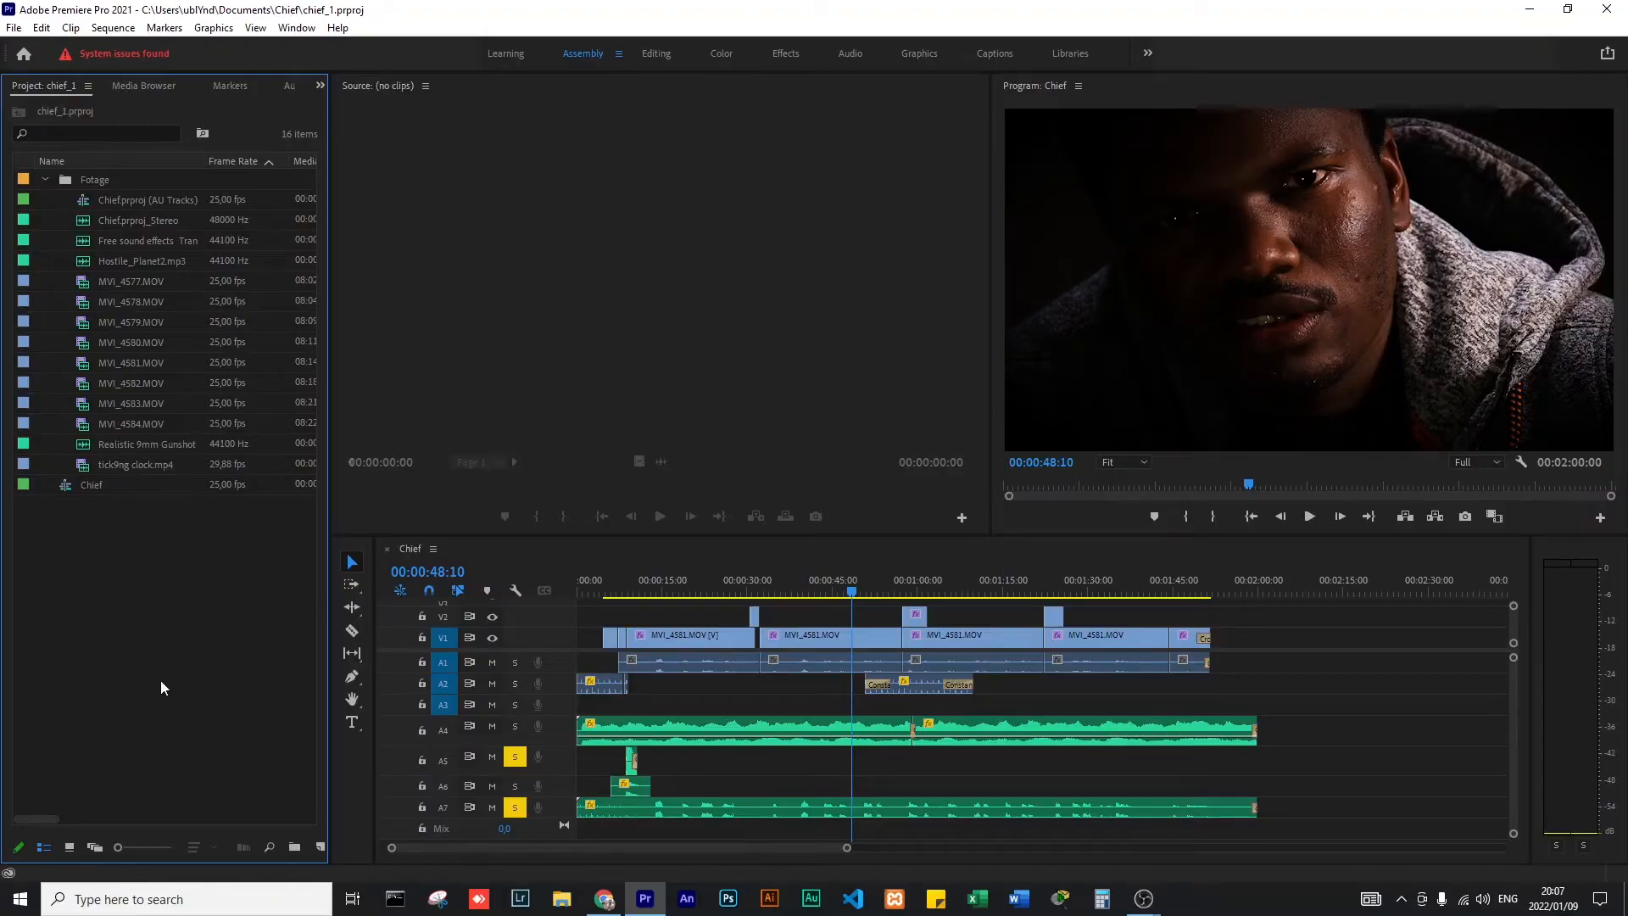
- Examine the main areas of the Assembly workspace: the project media list, Source Monitor, Program Monitor and timeline
left_click(489, 299)
left_click(1210, 196)
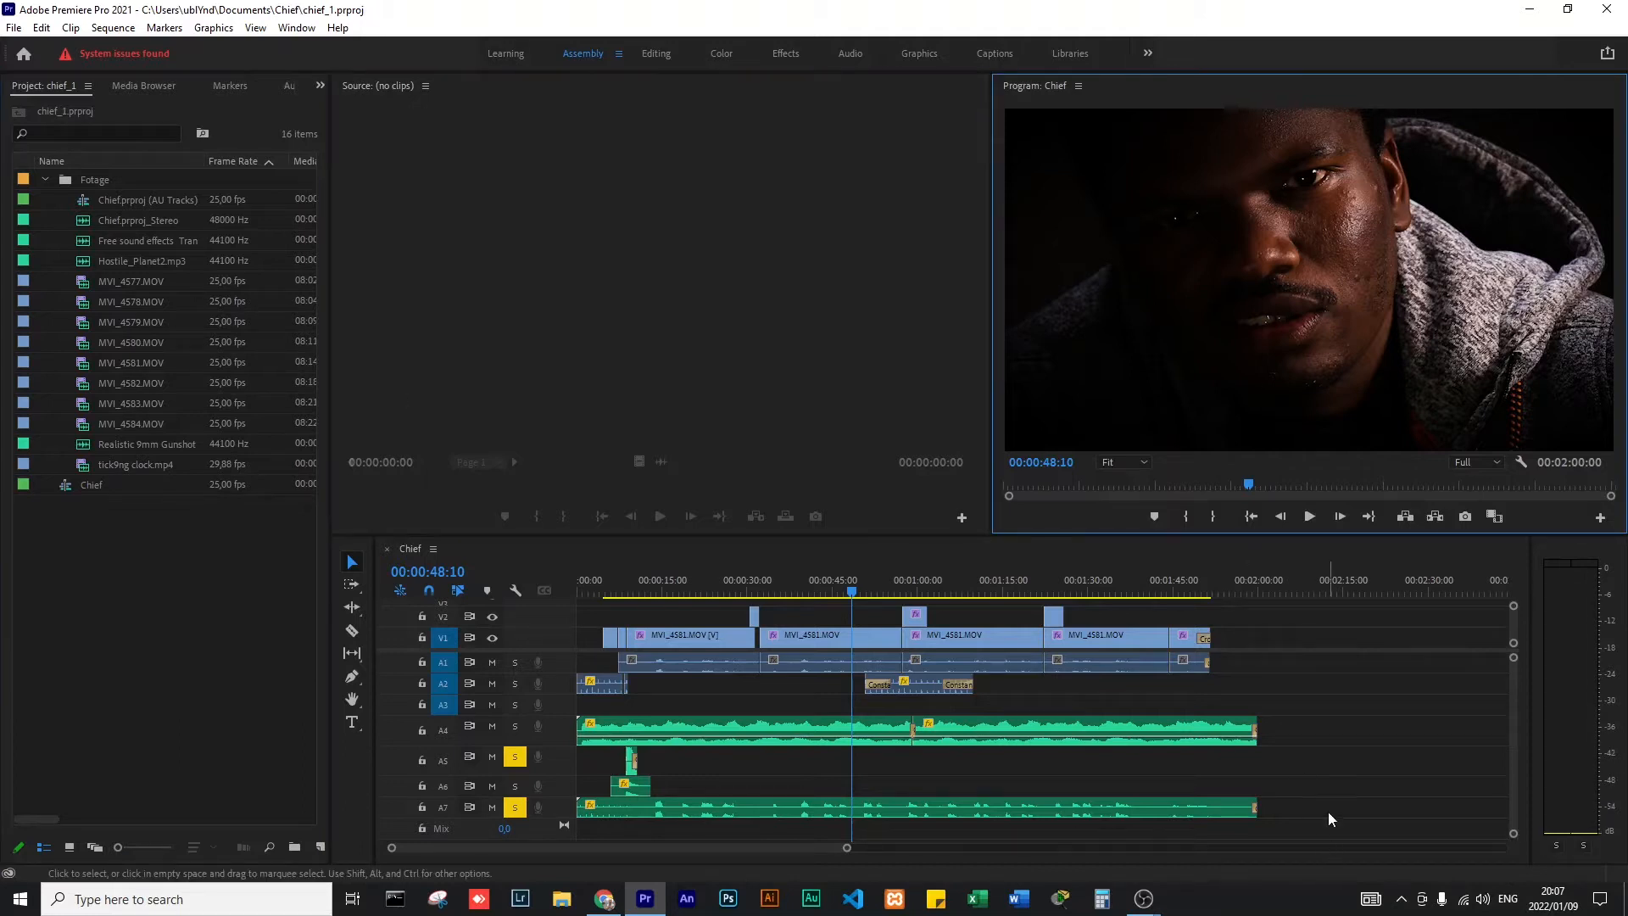
left_click(1345, 725)
left_click(100, 644)
left_click(543, 301)
left_click(1193, 244)
left_click(954, 821)
left_click(148, 742)
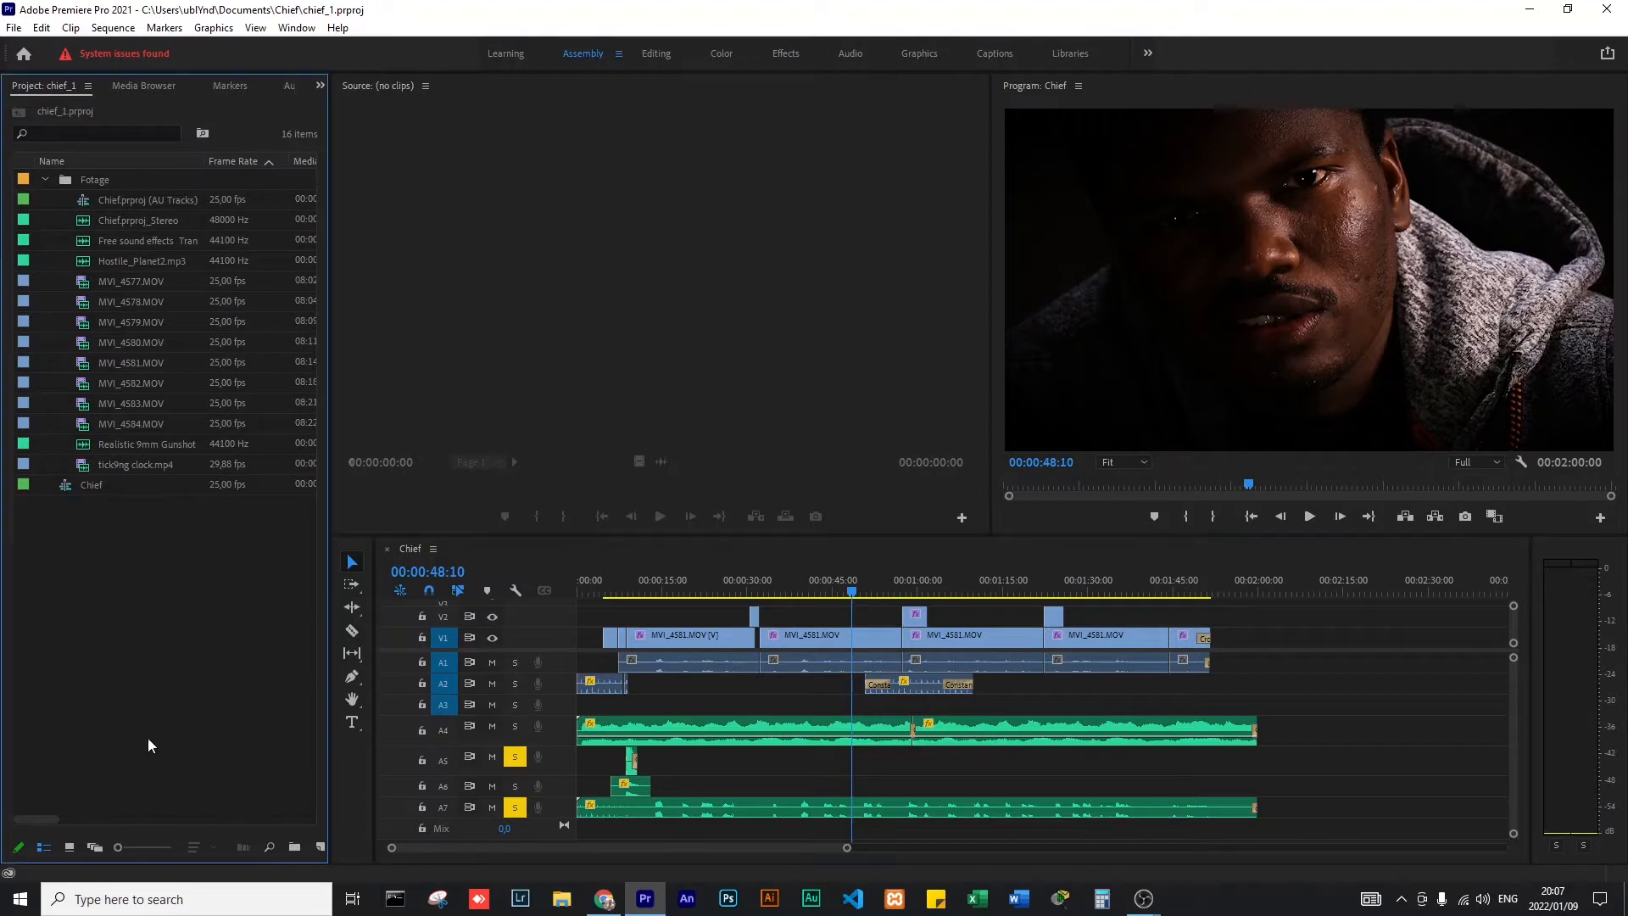
left_click(487, 329)
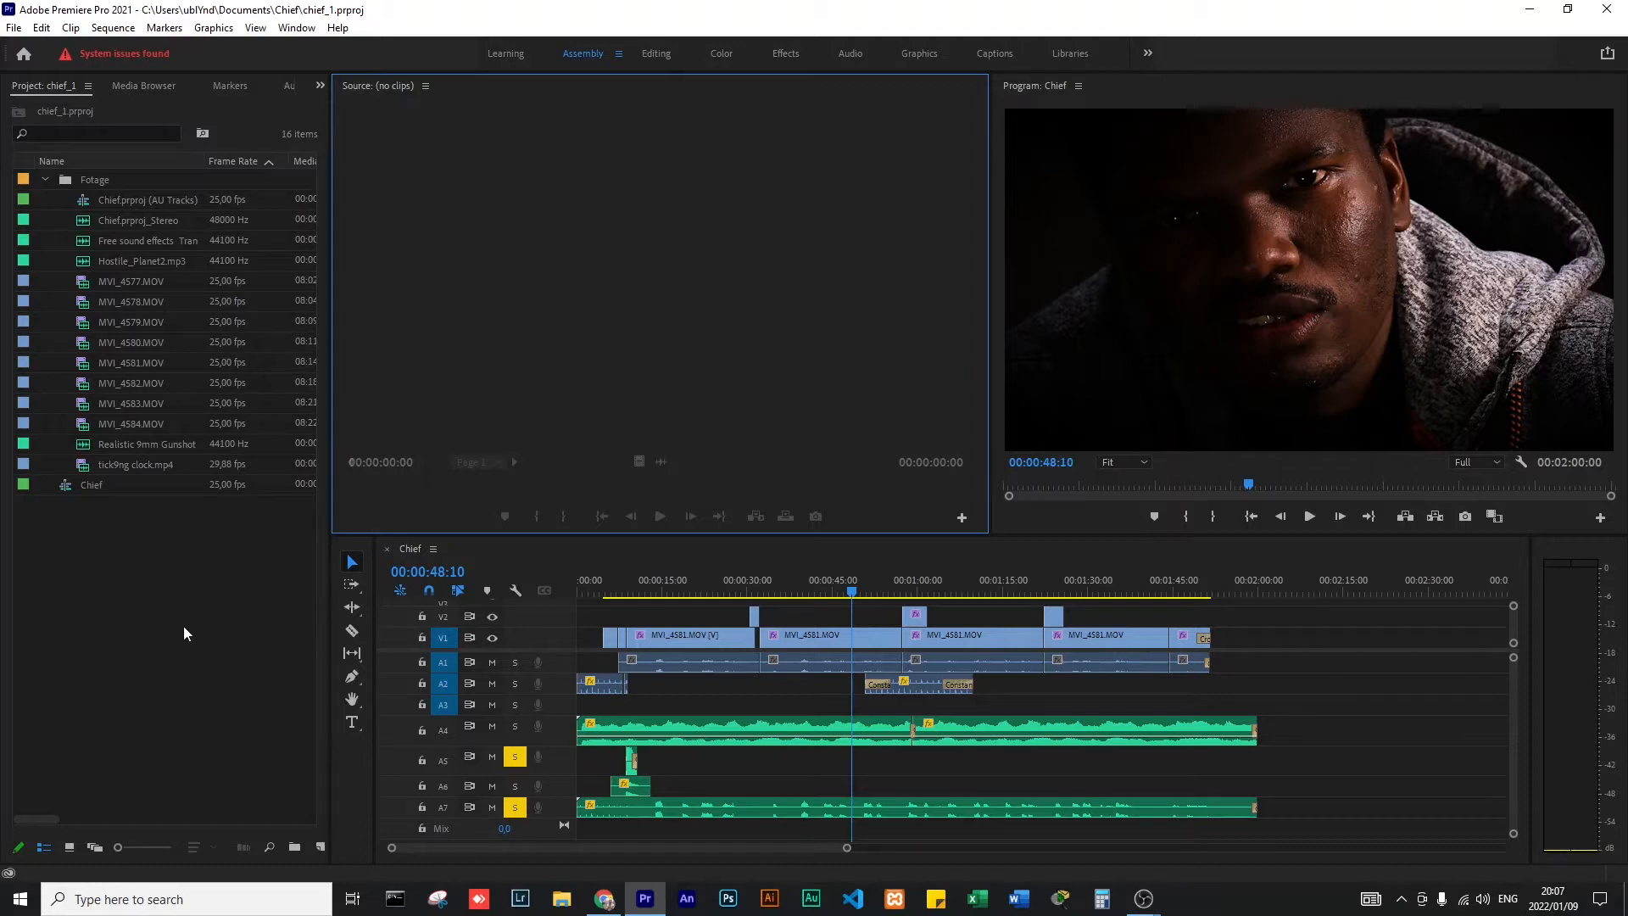
left_click(99, 618)
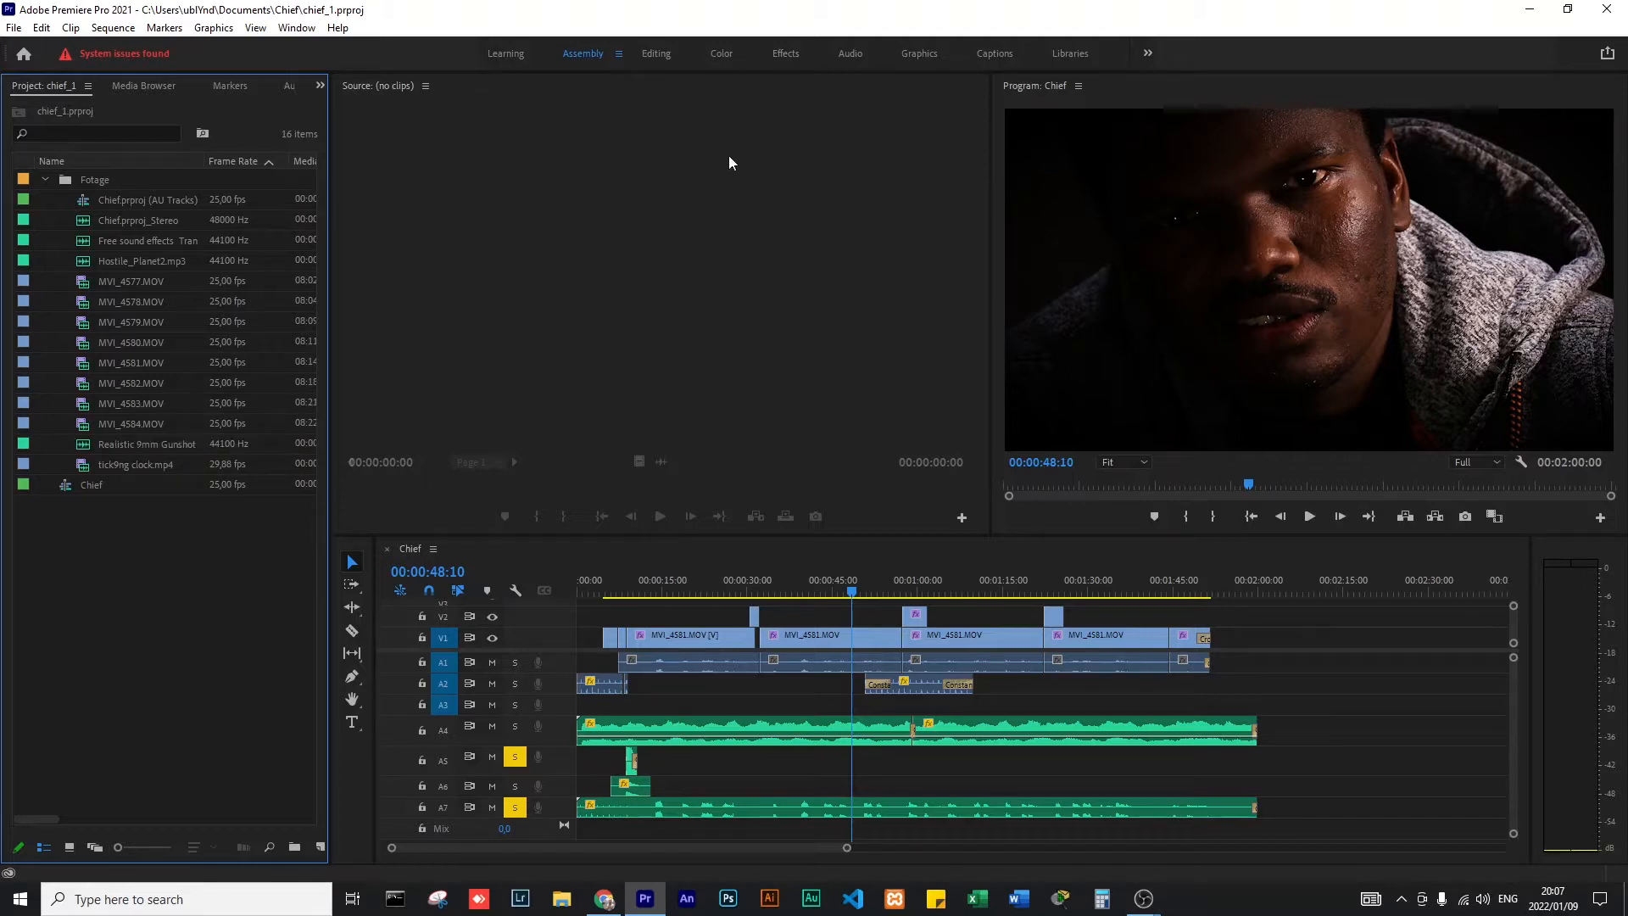
left_click(502, 279)
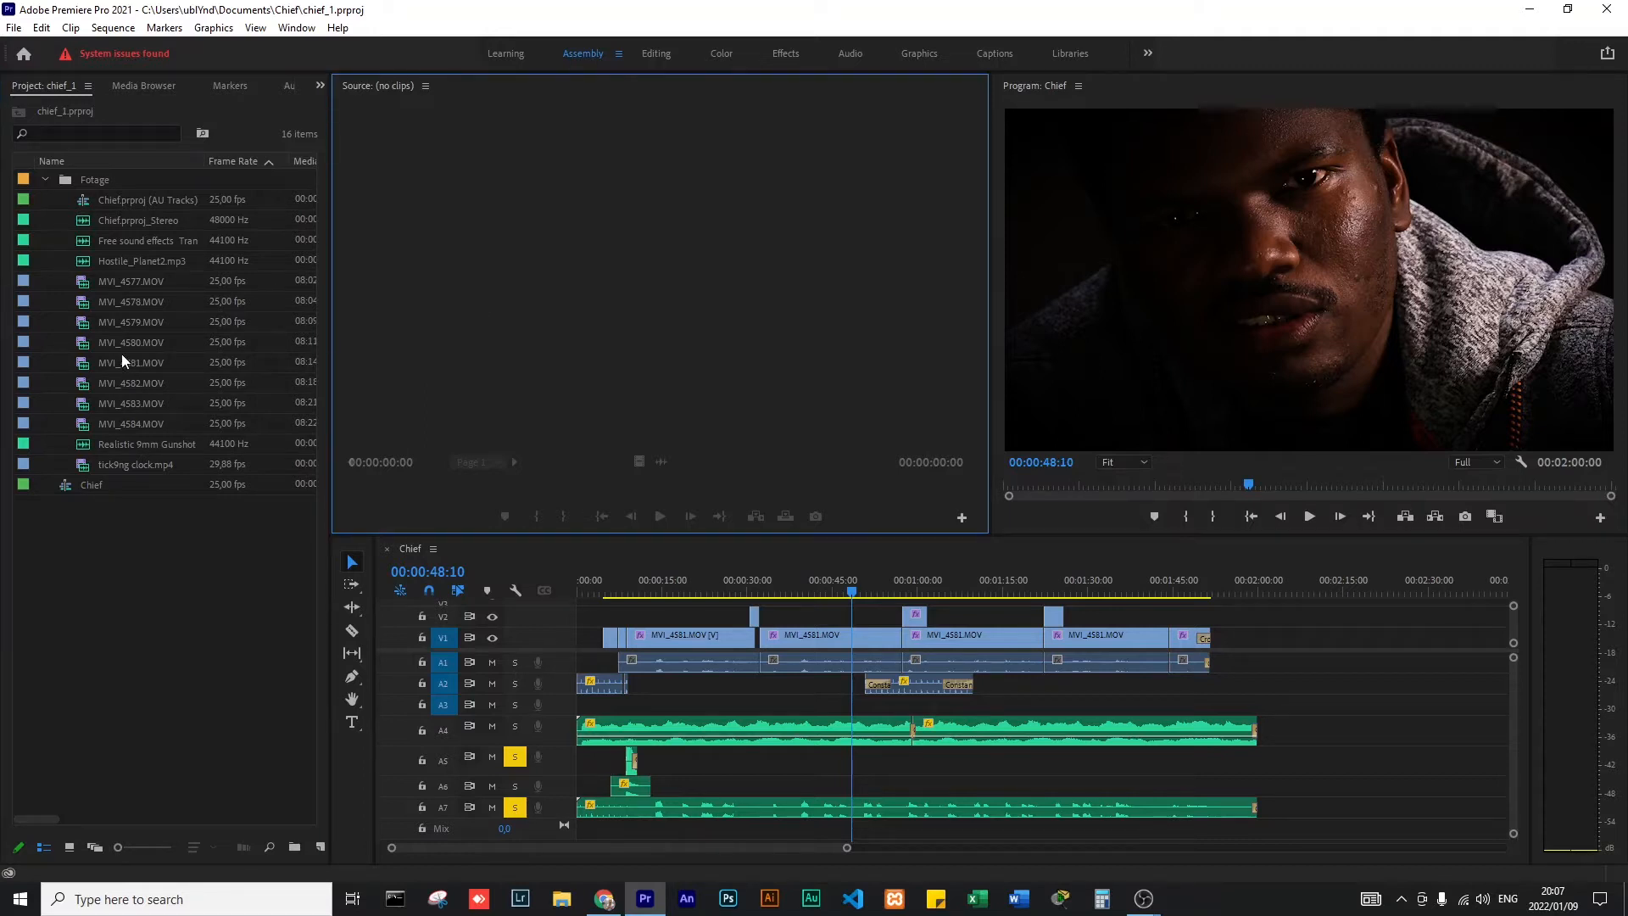
- Preview several MVI video clips and the Free sound effects audio file from the Fotage bin in the Source Monitor
double_click(82, 328)
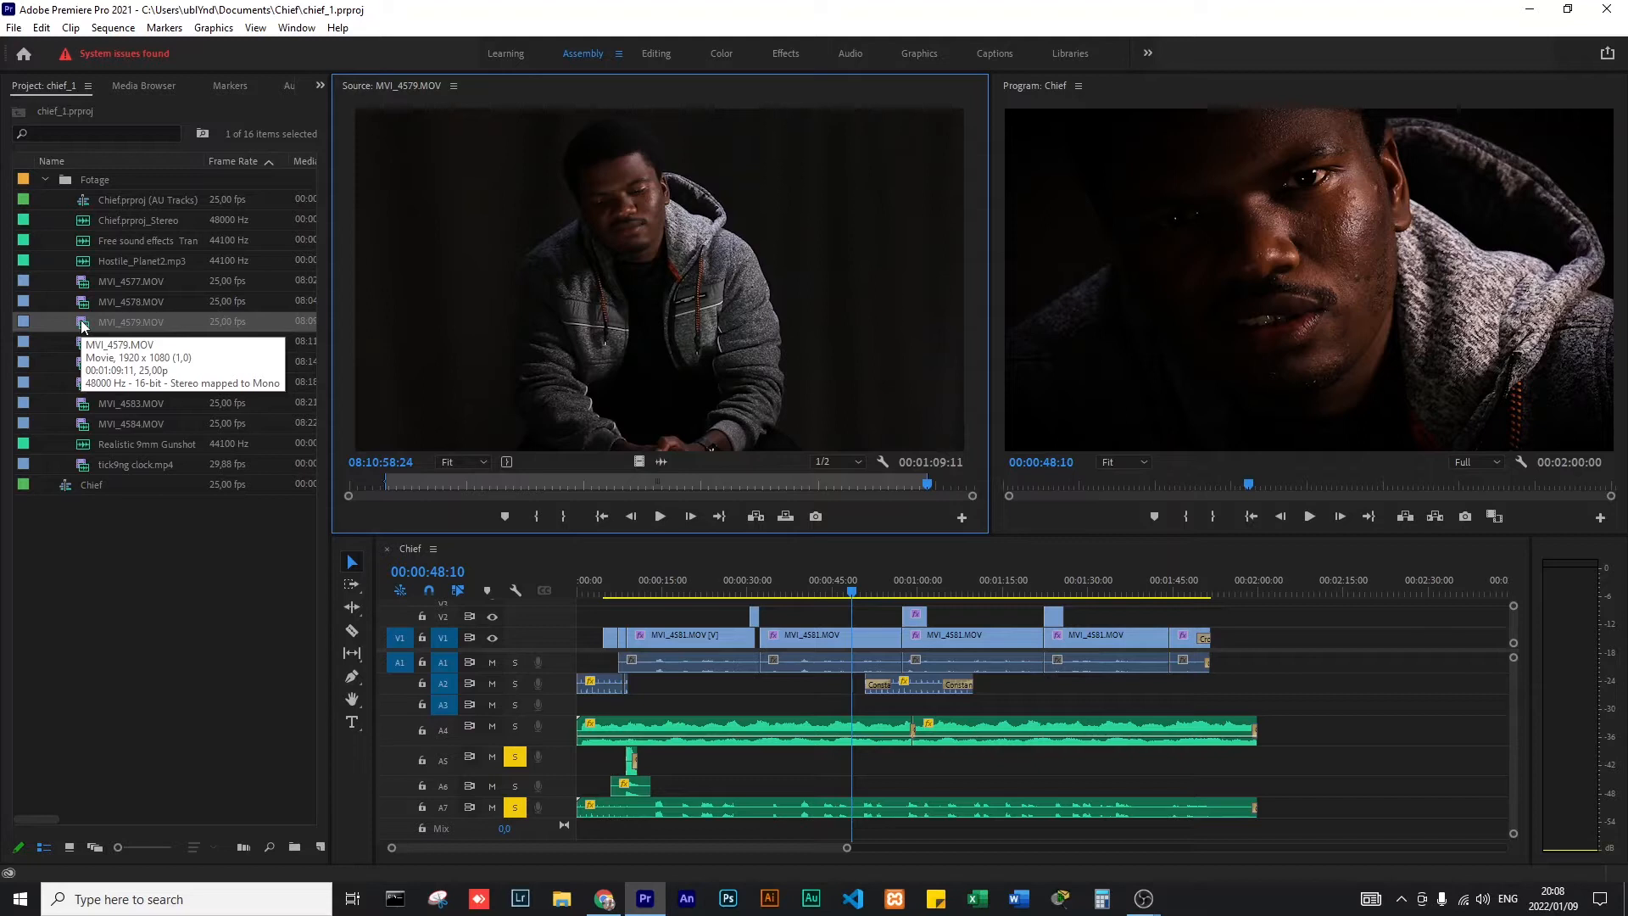
double_click(86, 366)
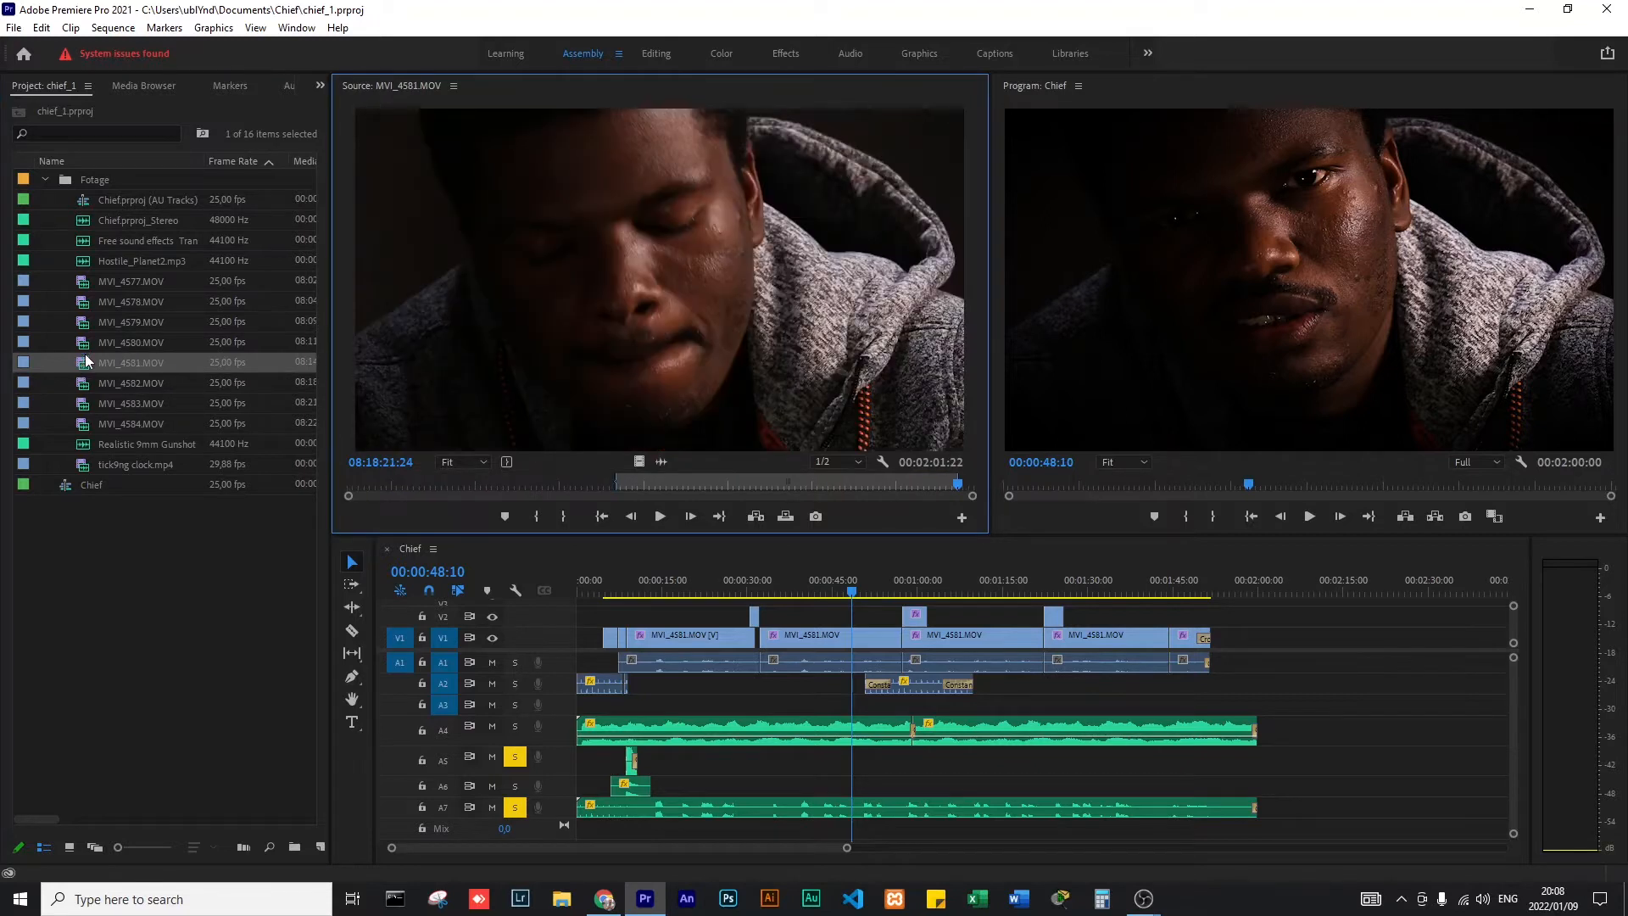
double_click(85, 326)
double_click(82, 302)
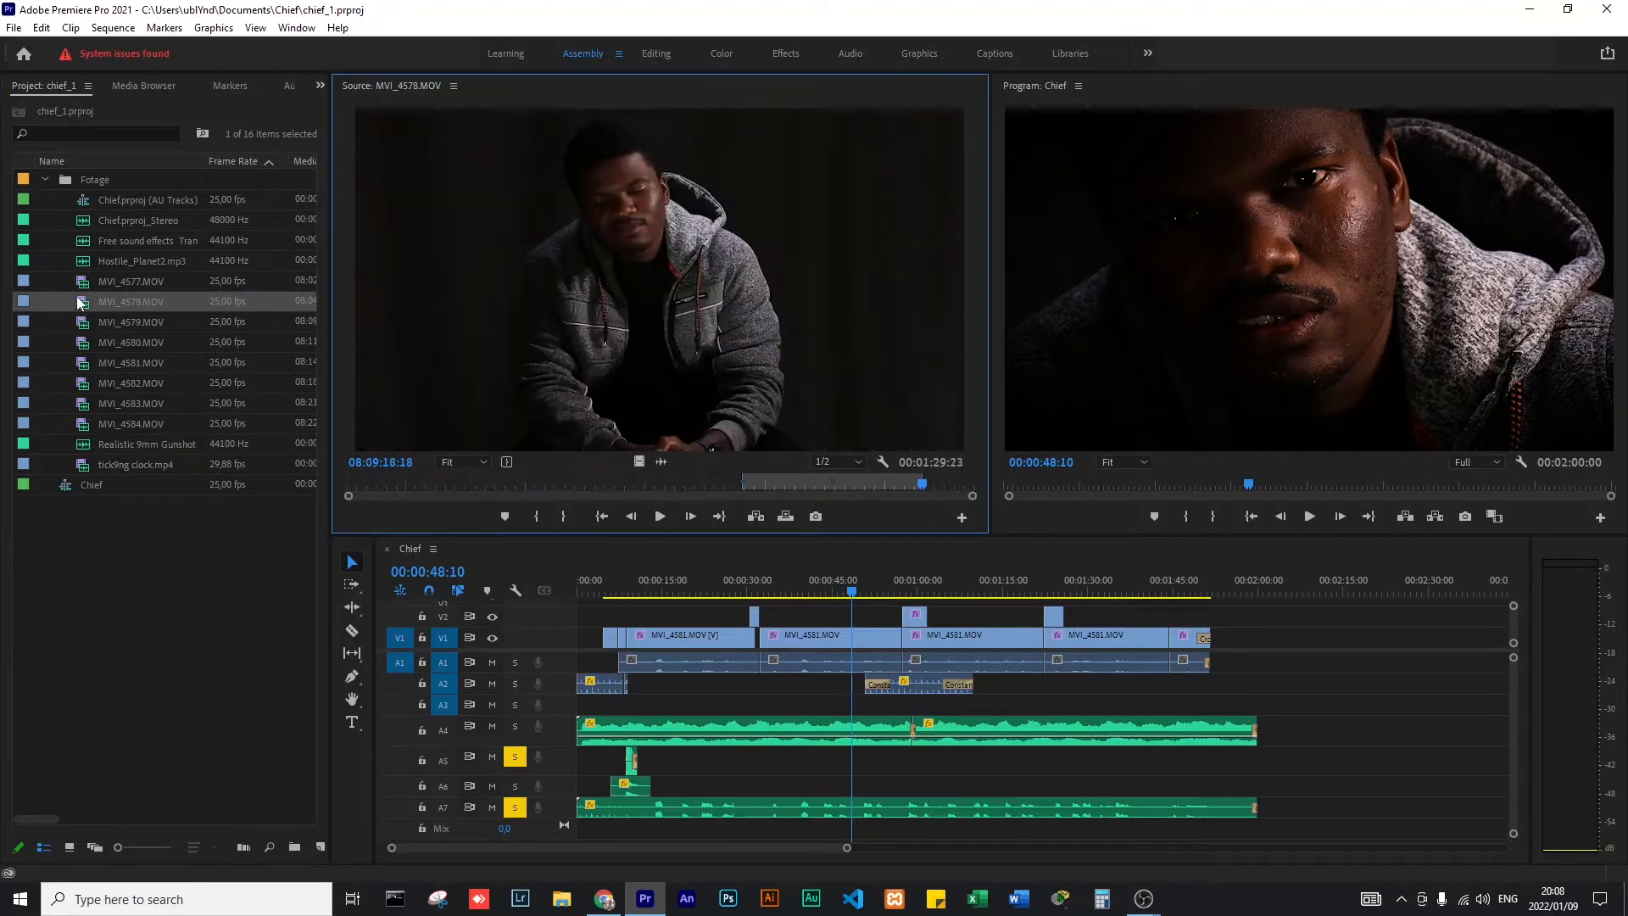
double_click(82, 383)
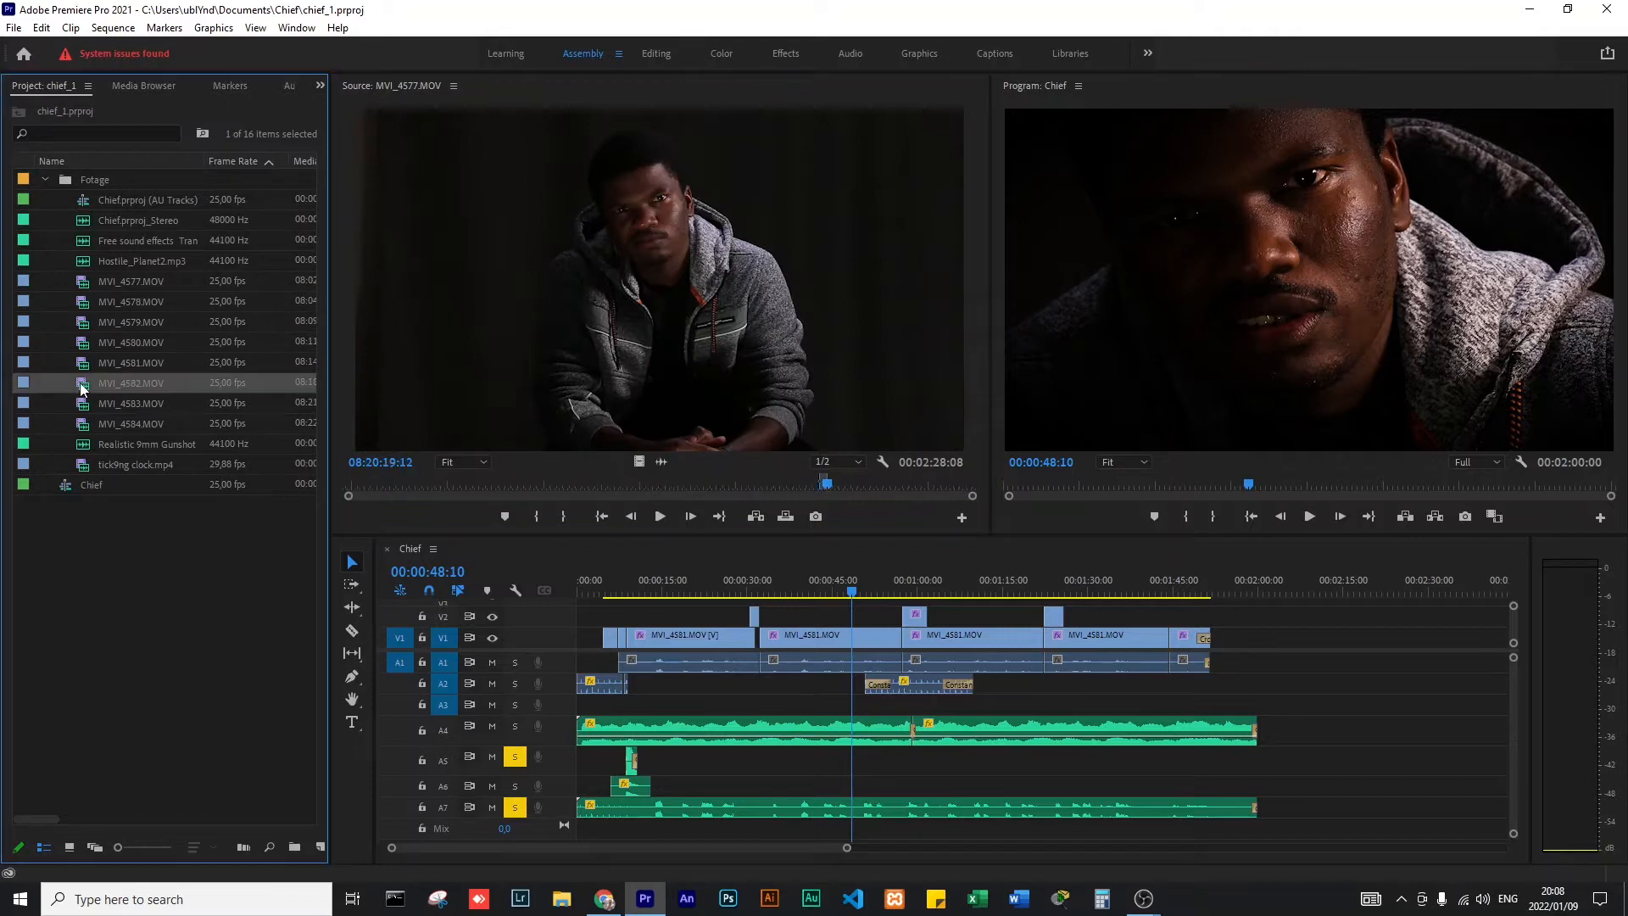
double_click(84, 242)
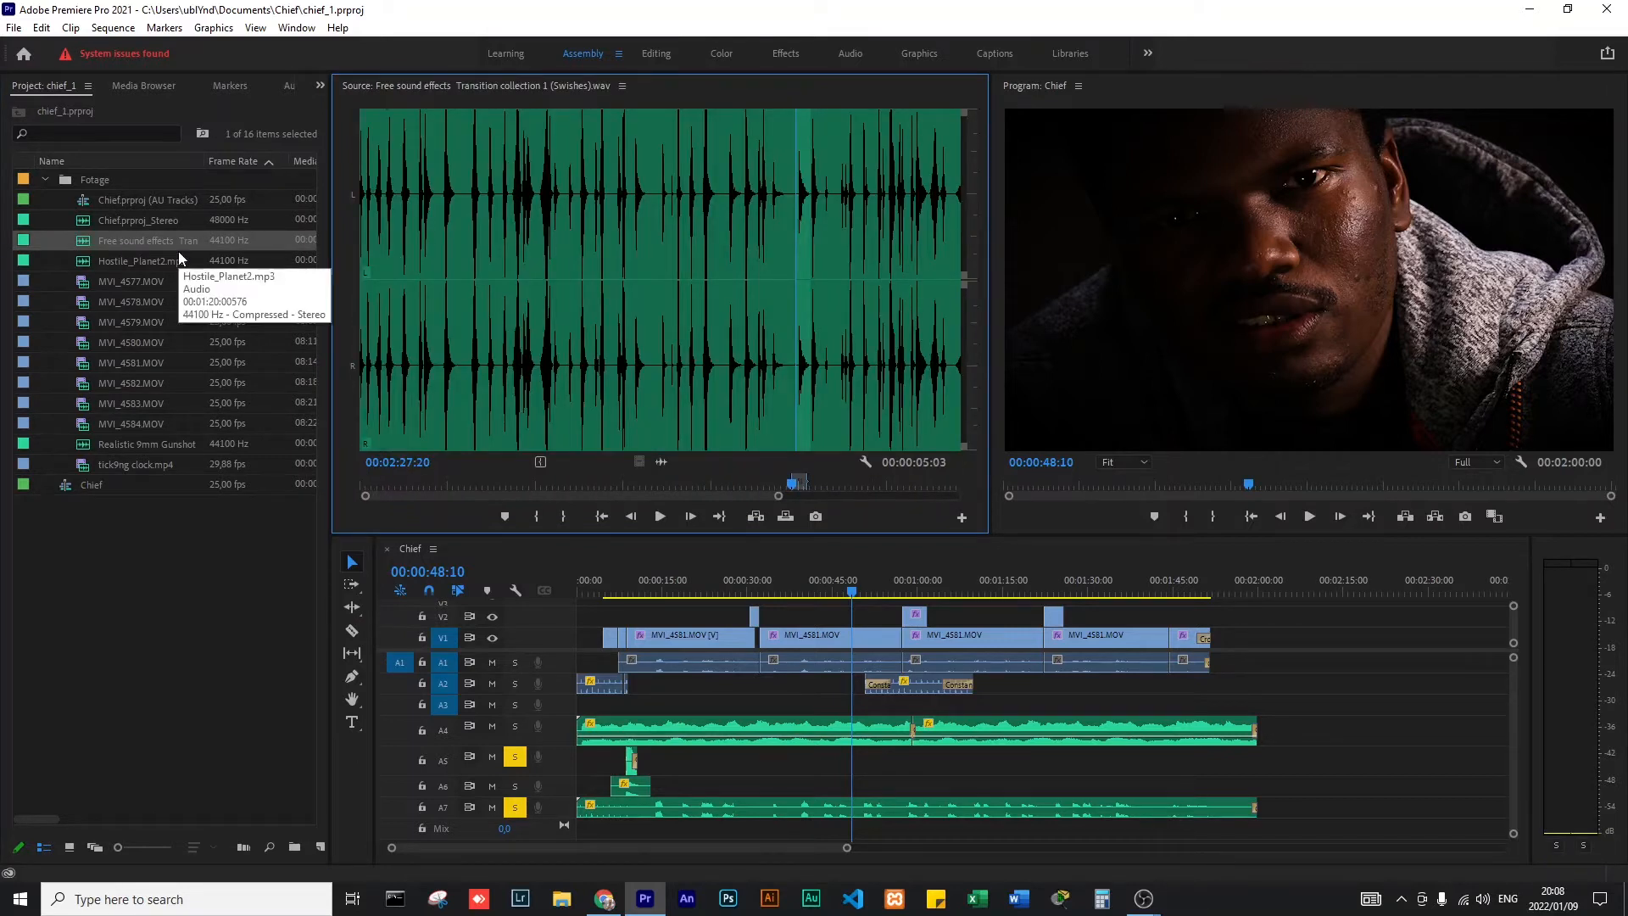
double_click(88, 347)
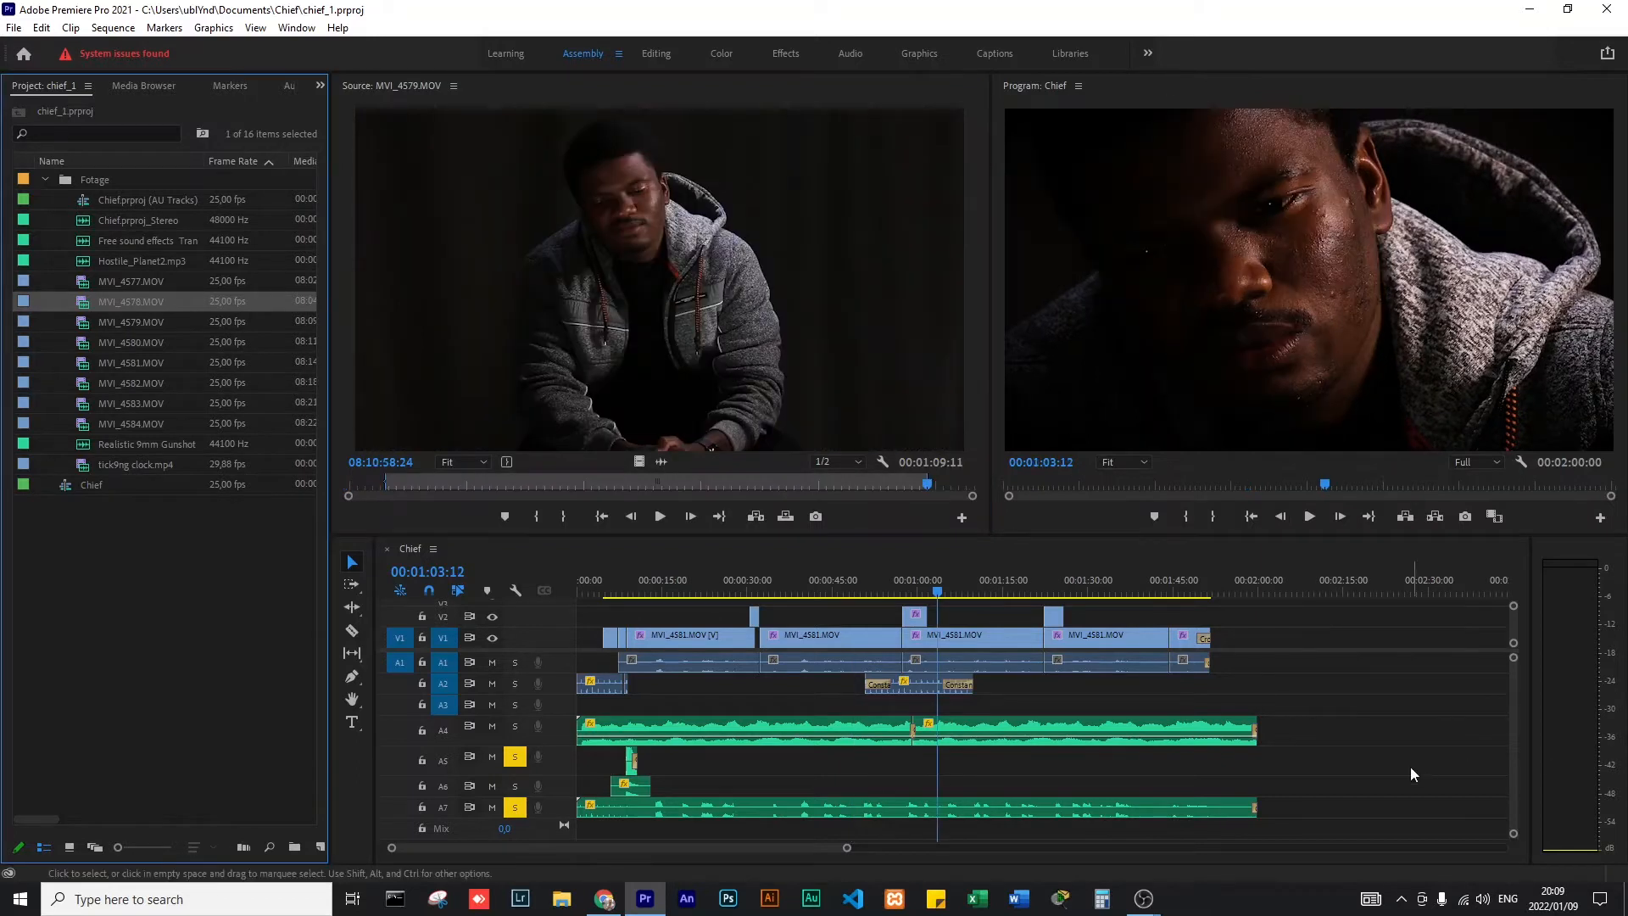
- Scrub back and forth through the Chief sequence and examine its edited frames in the Program Monitor
left_click(1381, 705)
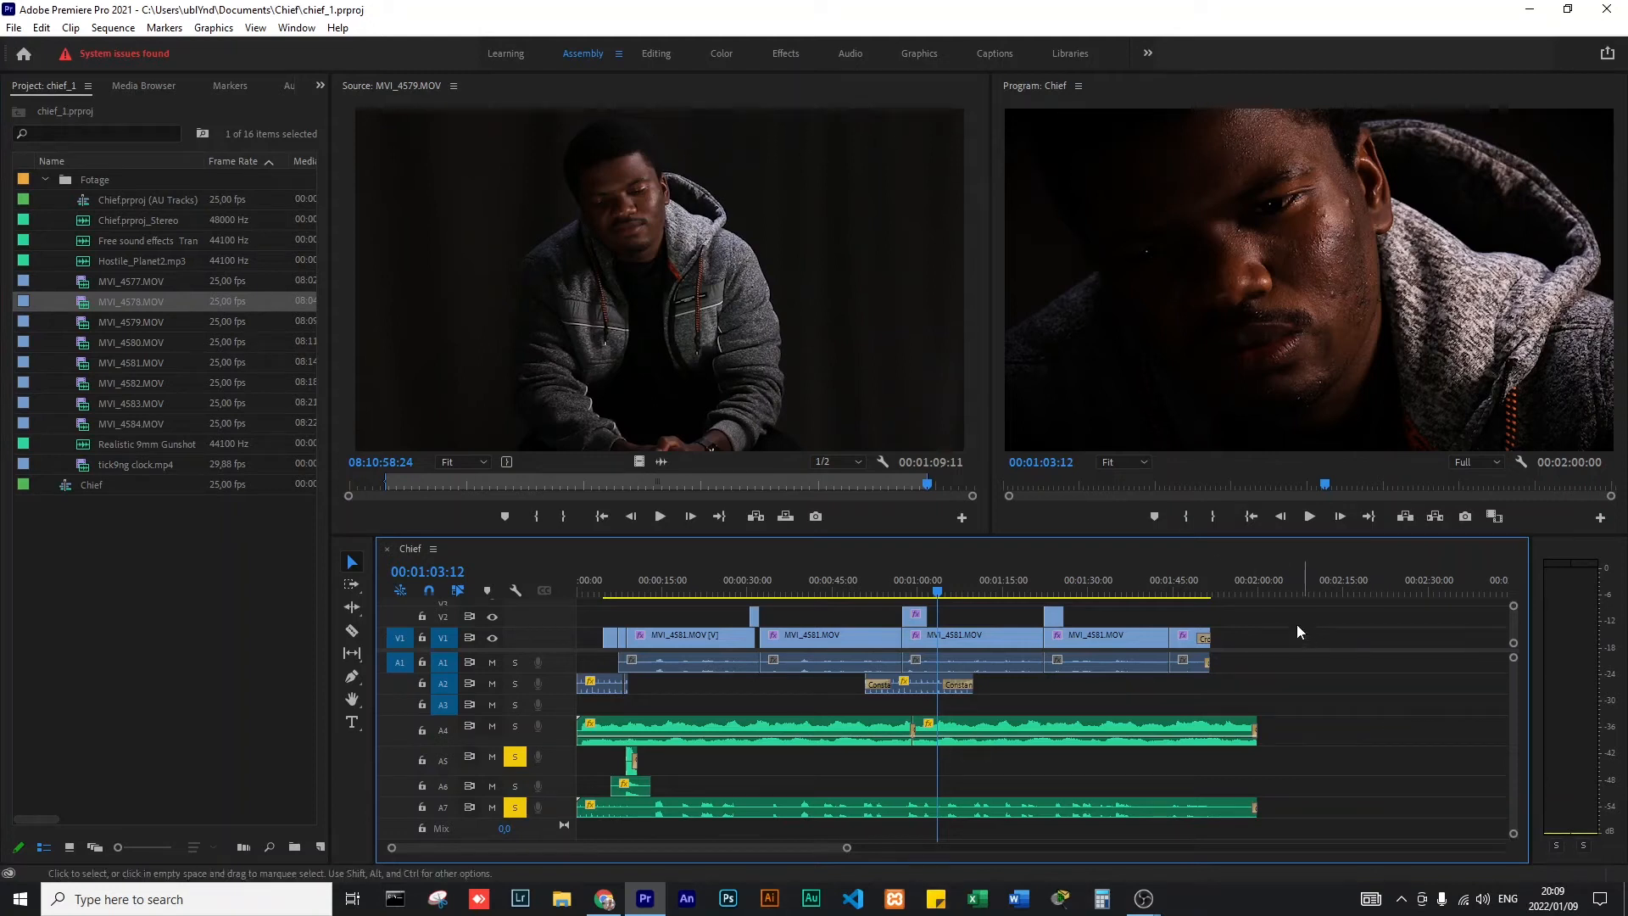
left_click(644, 594)
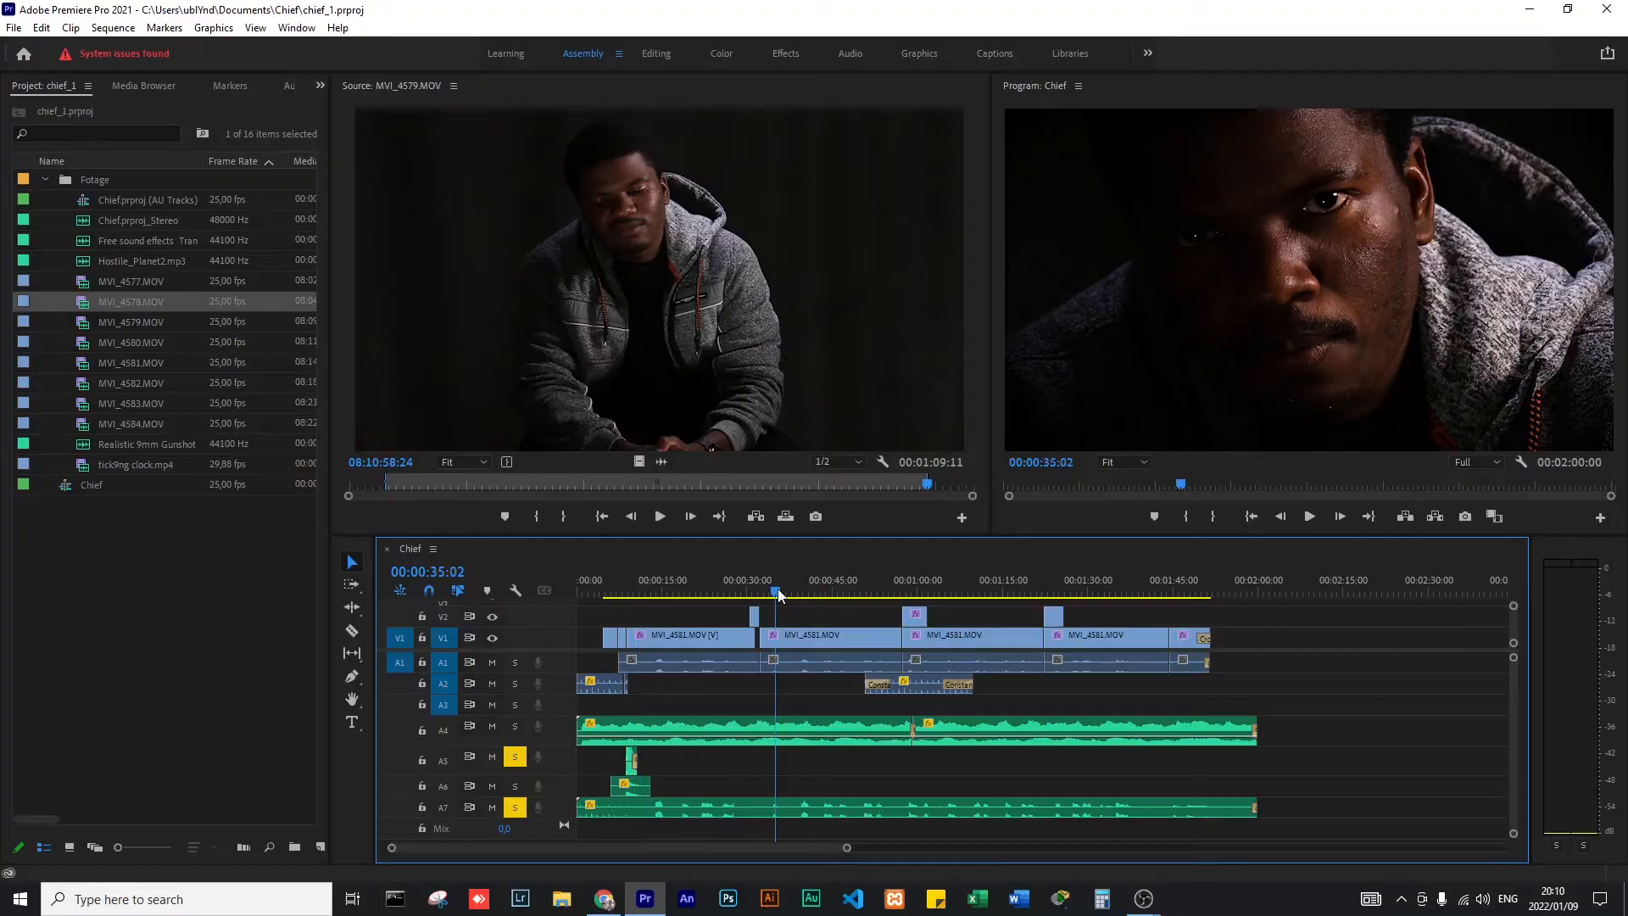
left_click_drag(778, 594, 777, 593)
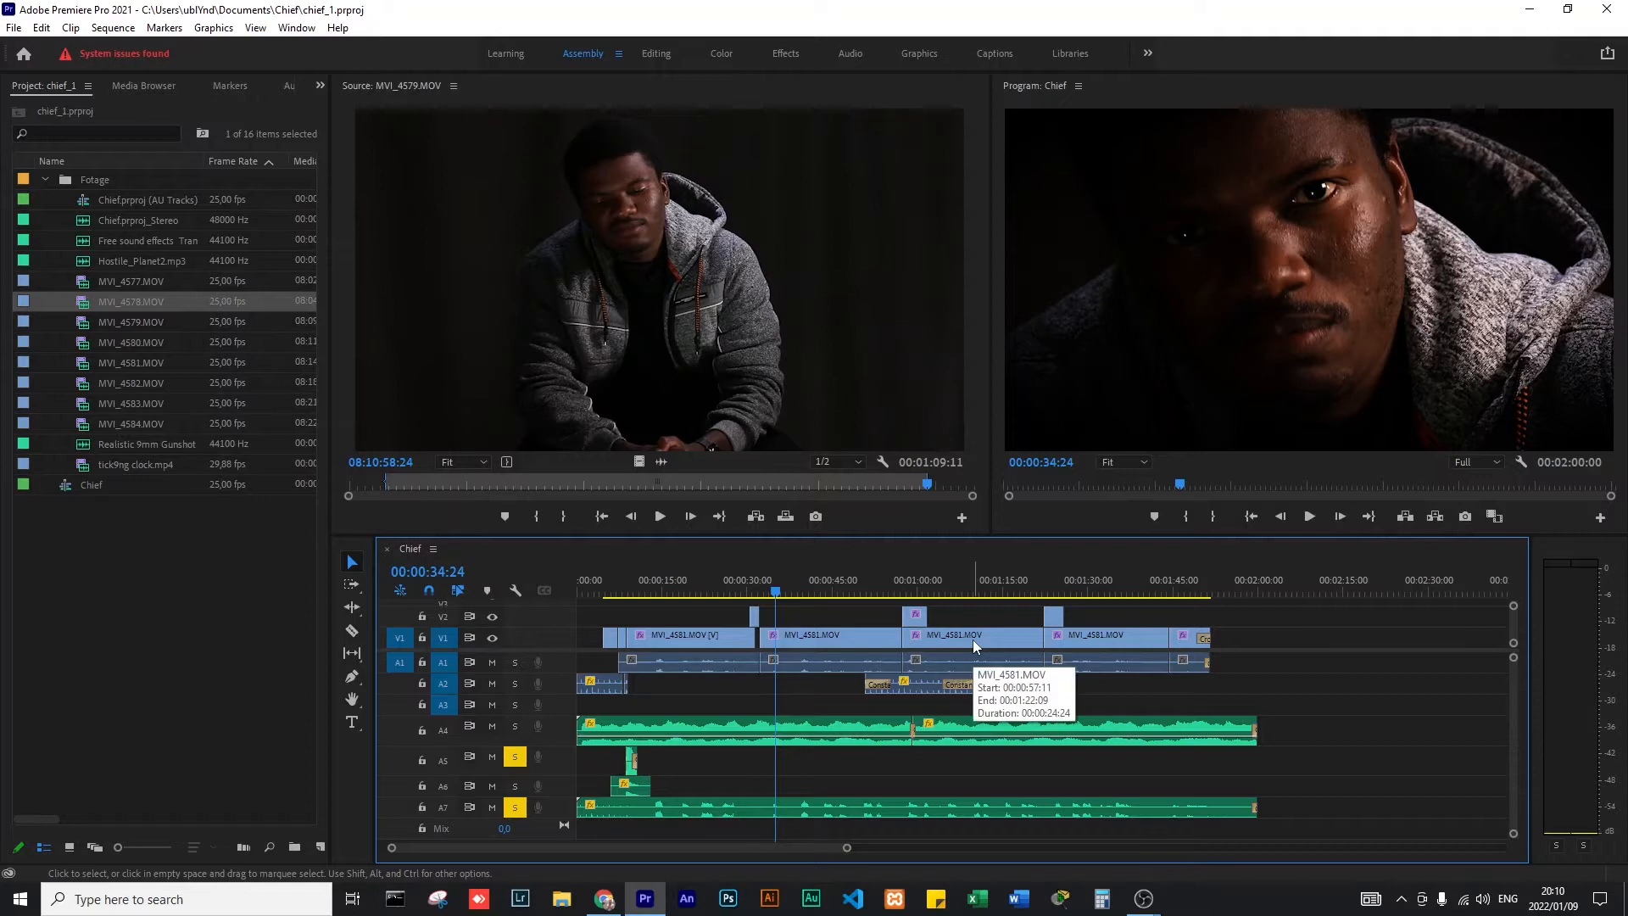
left_click(933, 593)
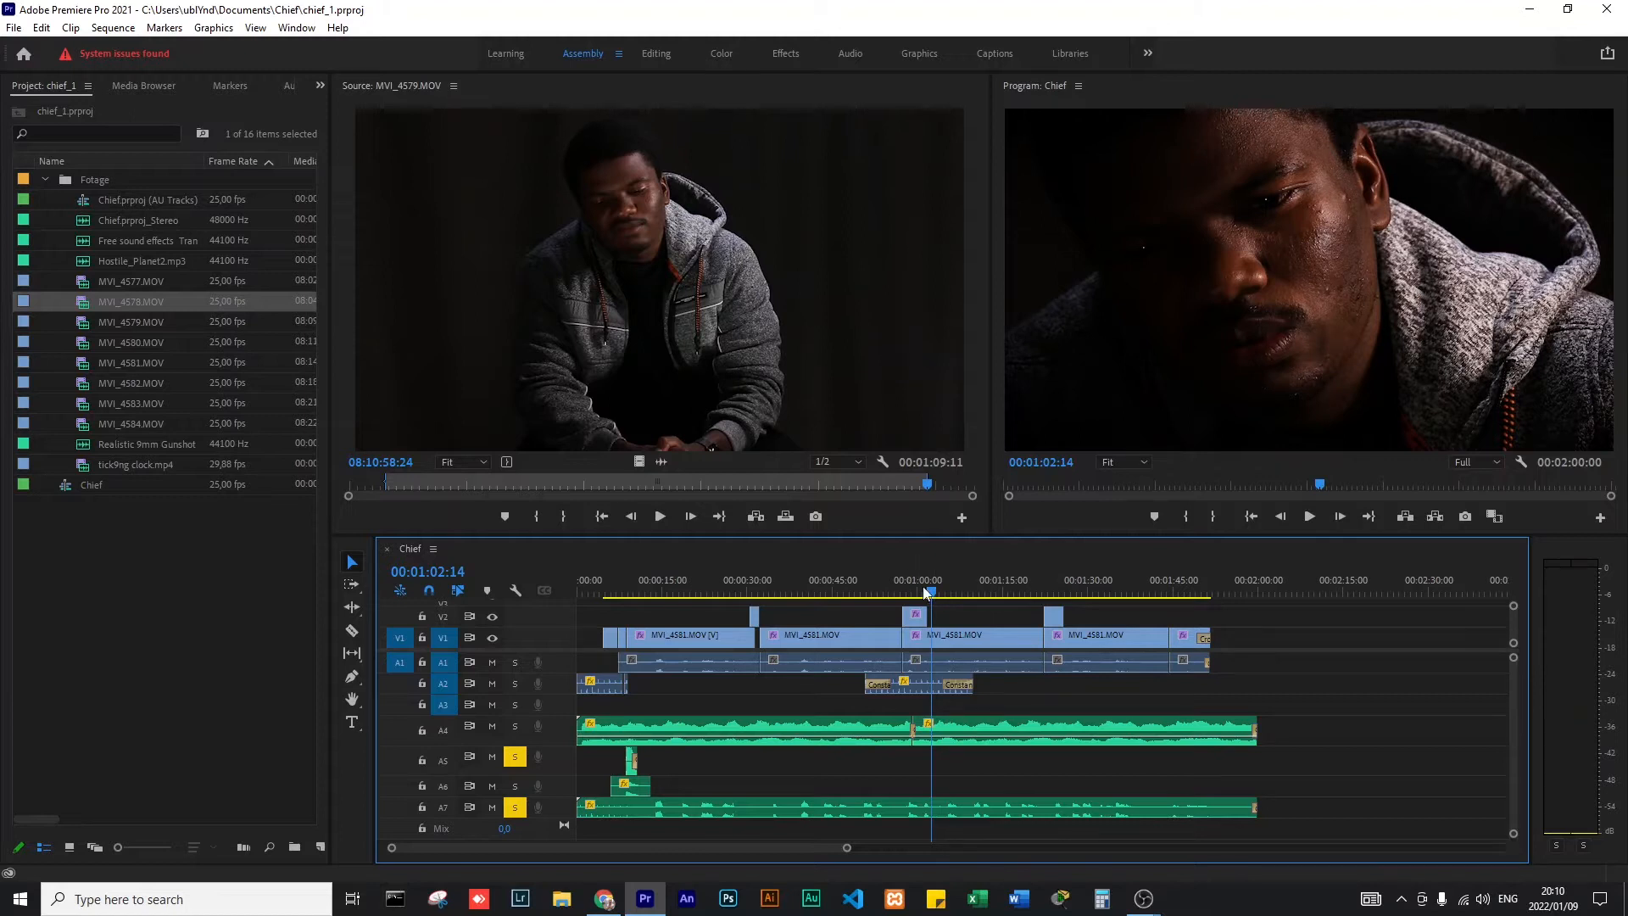
left_click_drag(926, 593, 707, 596)
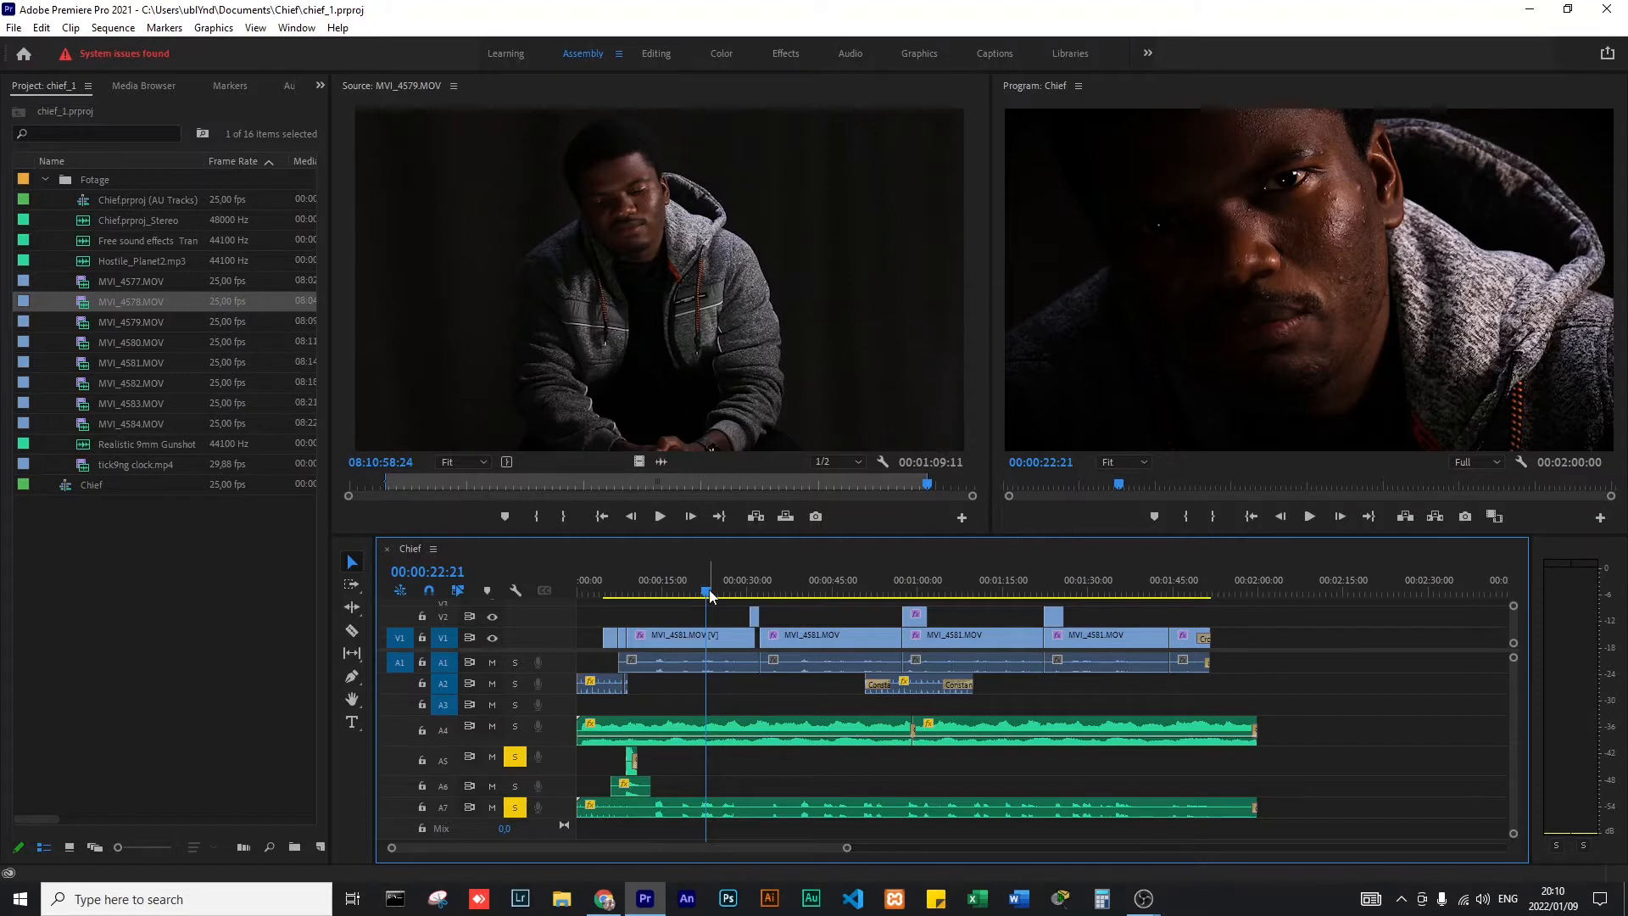
left_click_drag(710, 596, 780, 597)
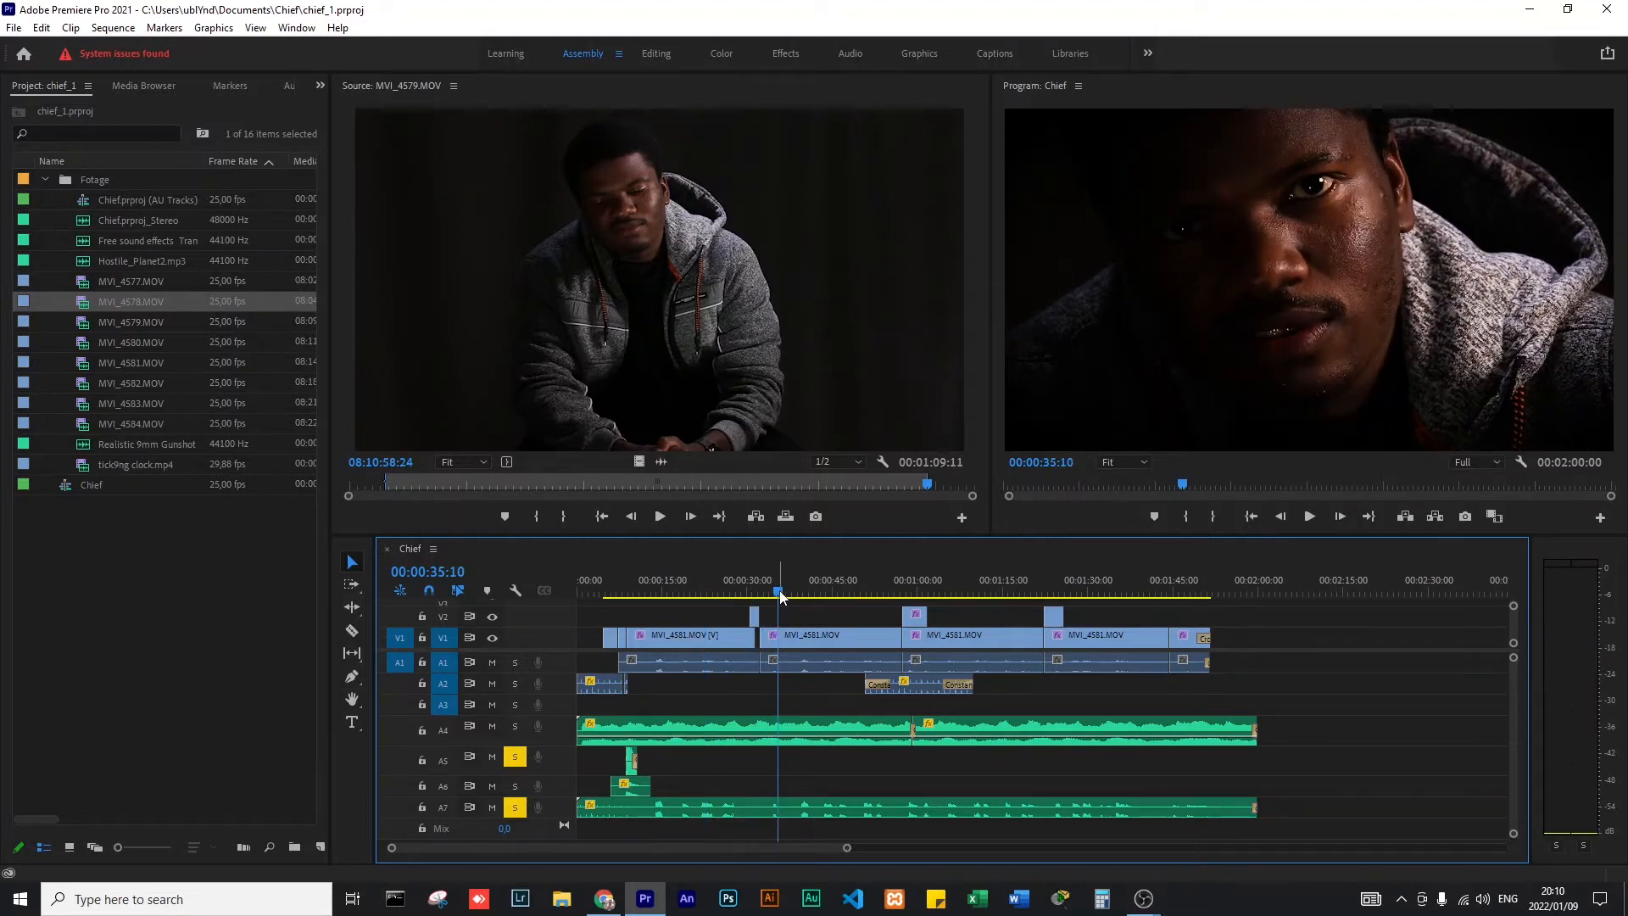
left_click(1331, 269)
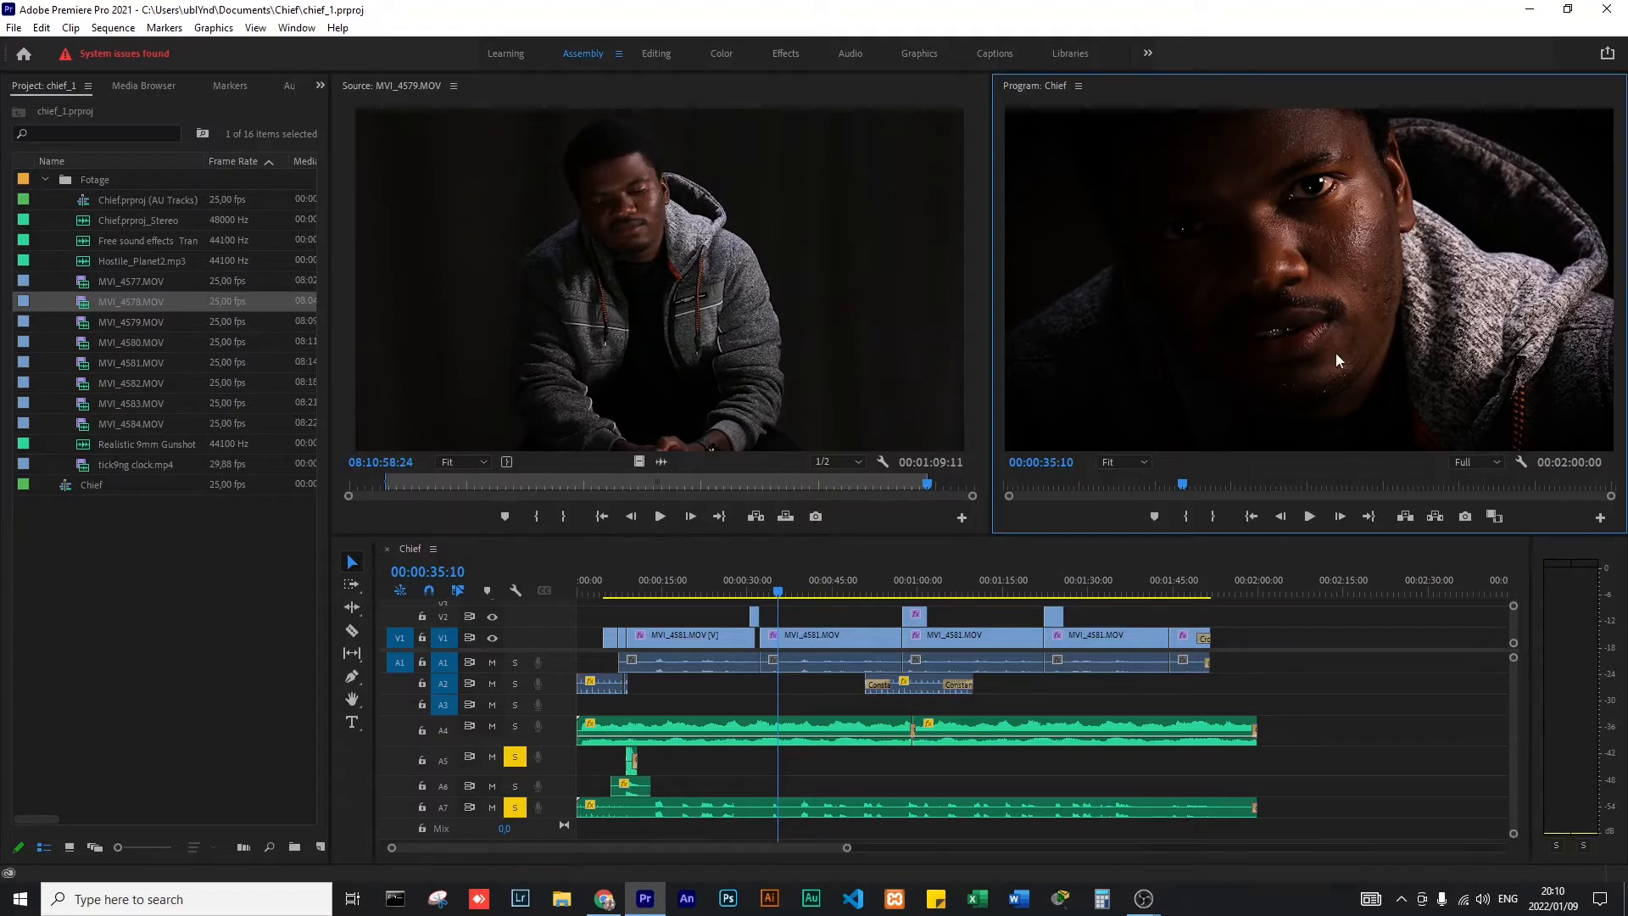
left_click_drag(778, 593, 660, 603)
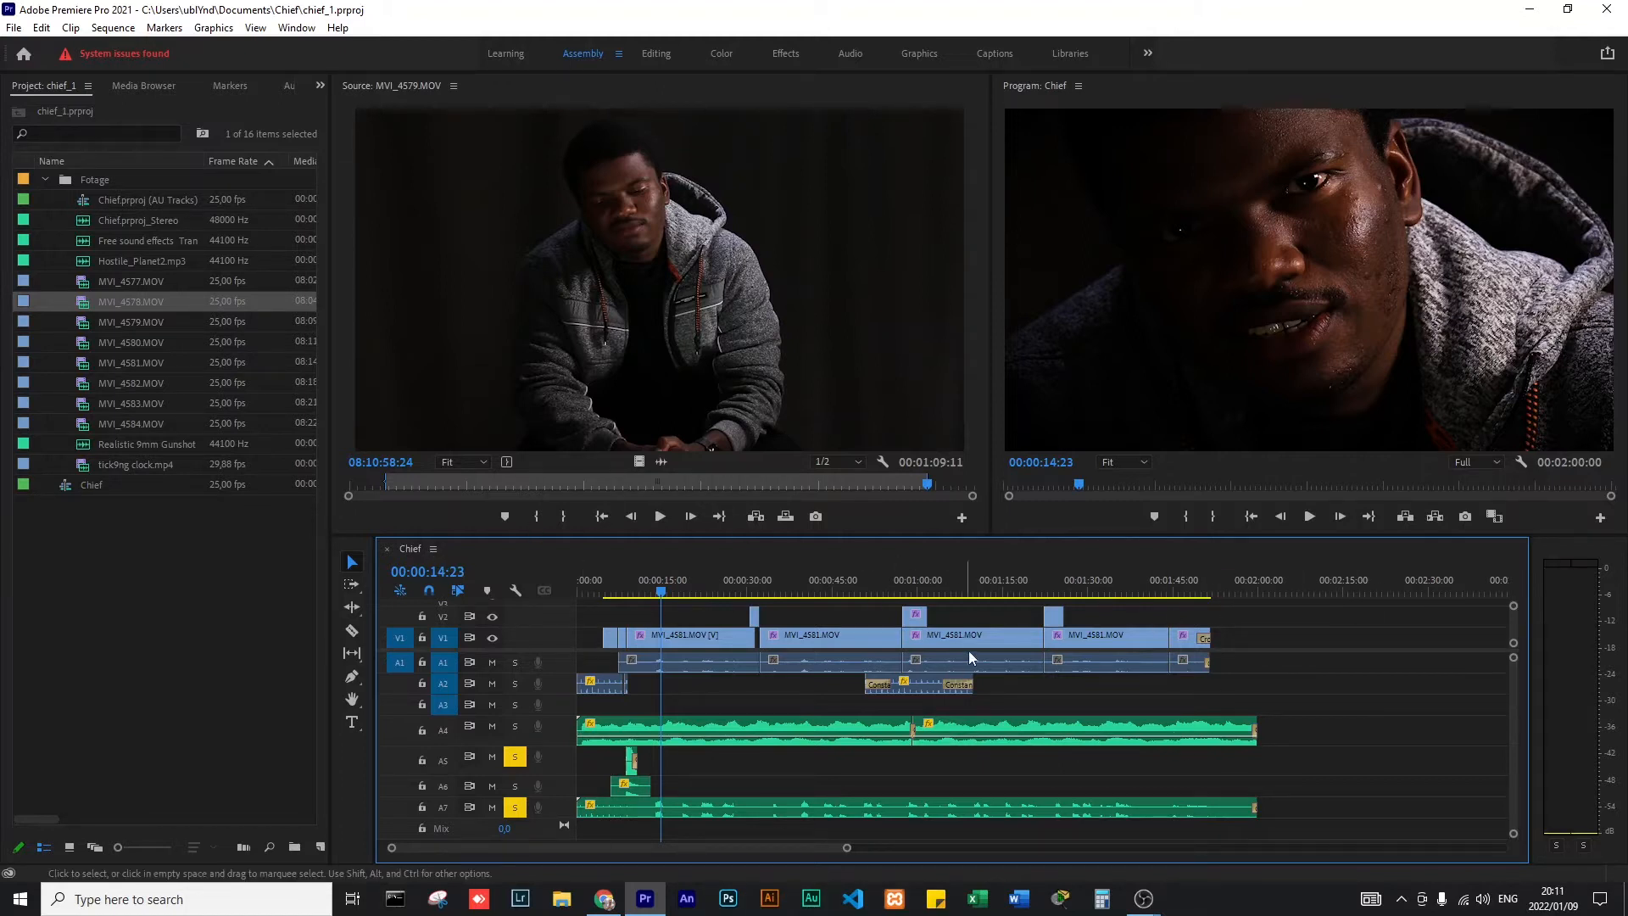
left_click(983, 617)
left_click(1193, 294)
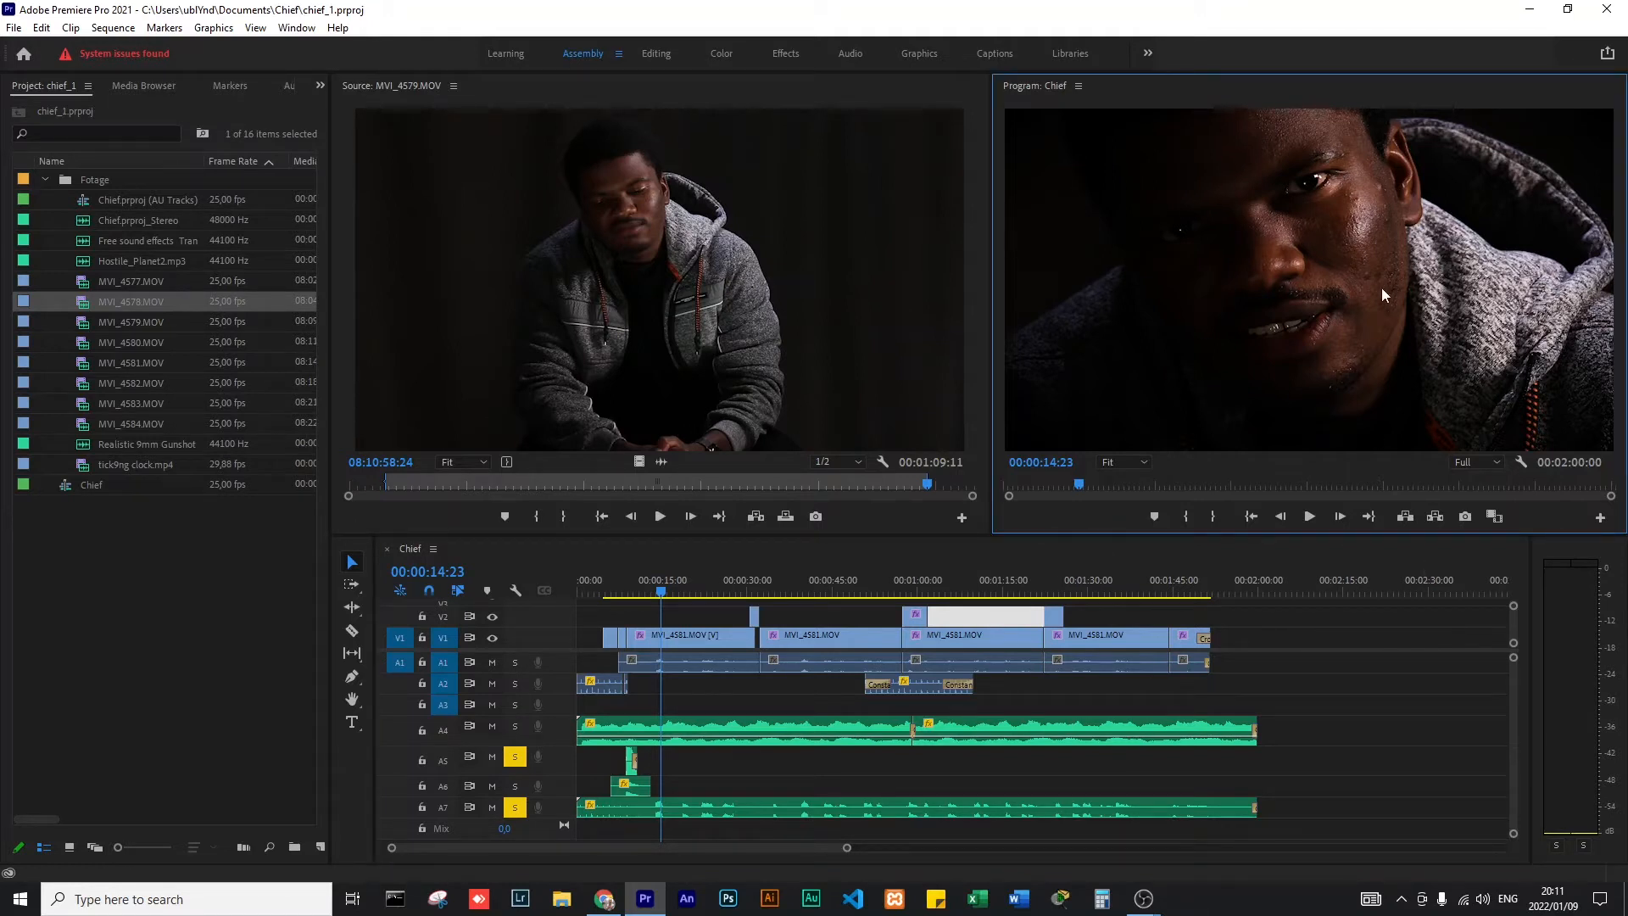
left_click(847, 594)
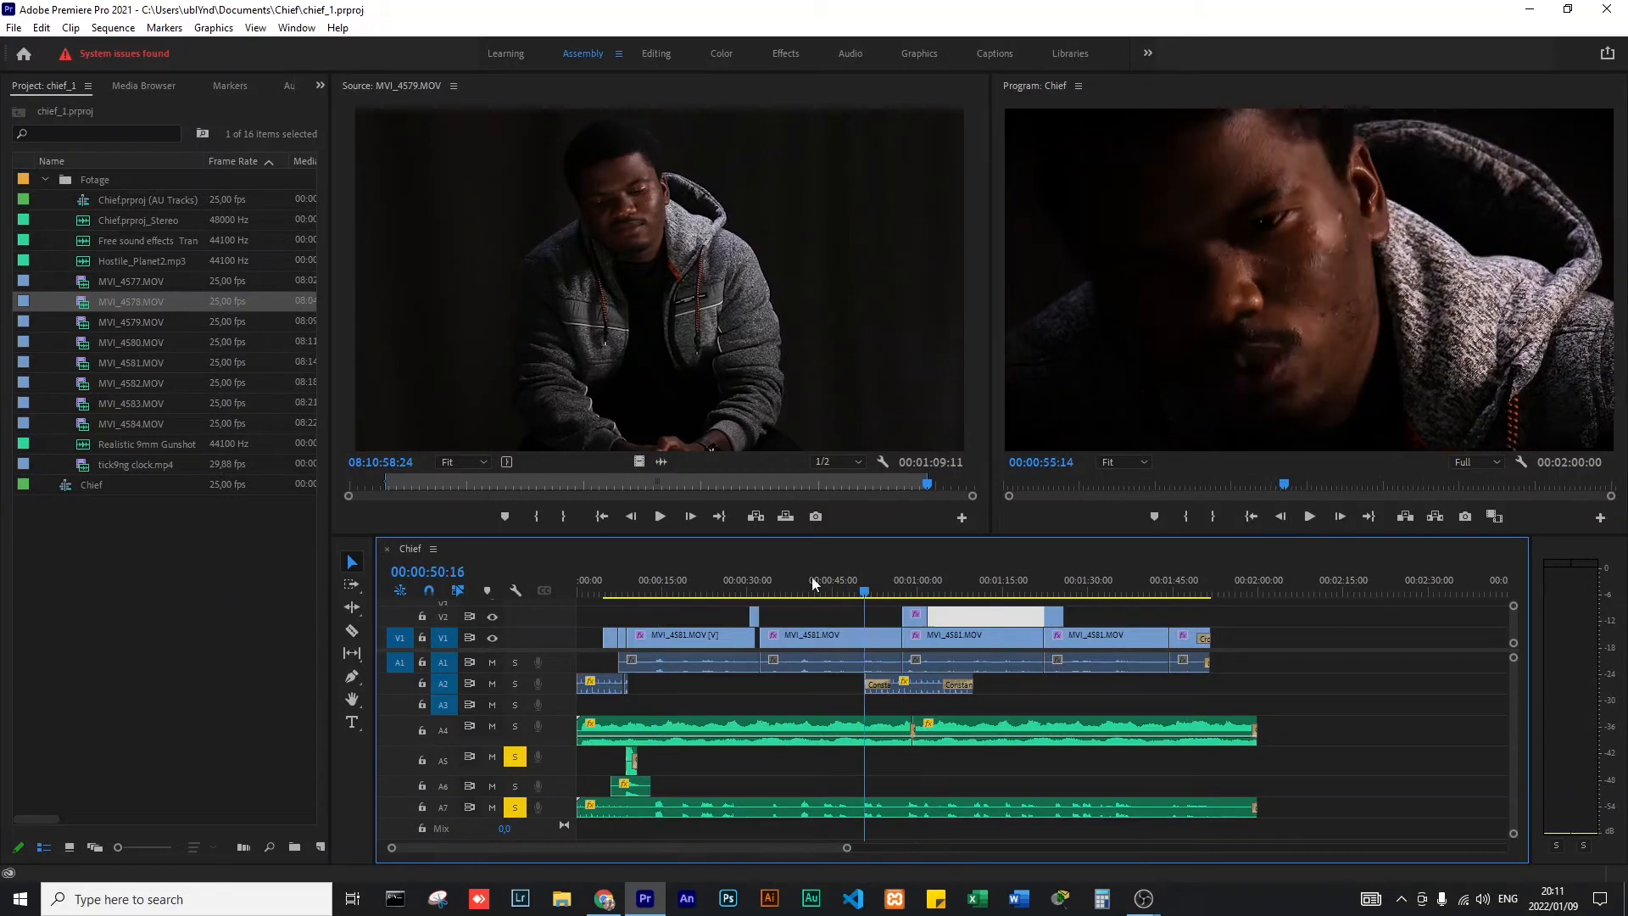
left_click(1160, 356)
left_click(859, 591)
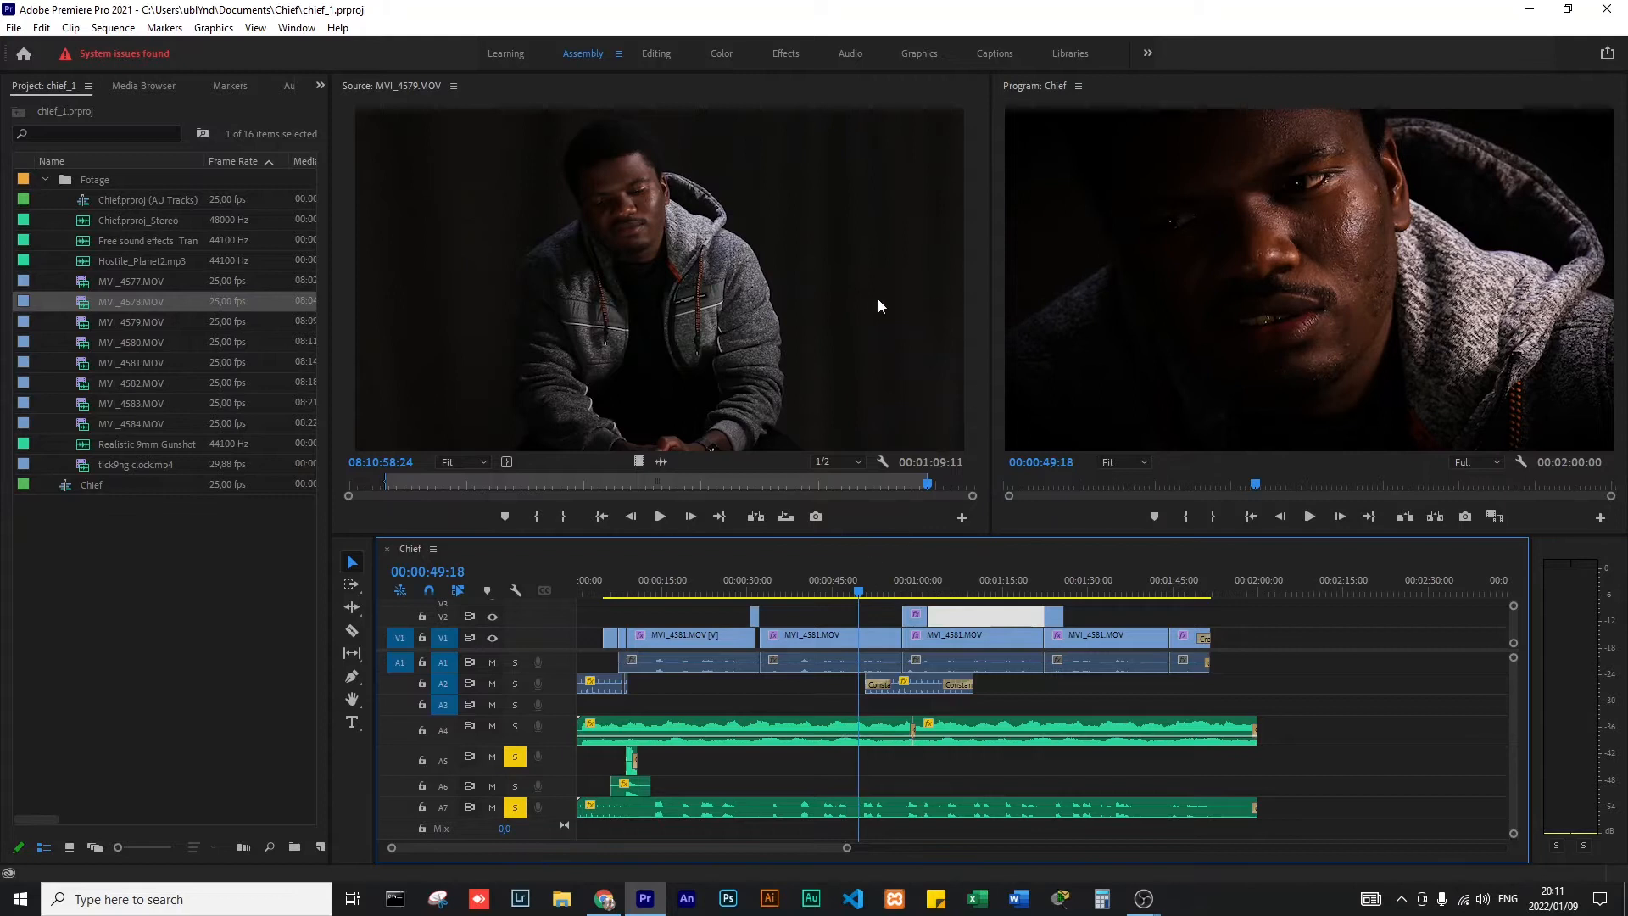
- Review how the Source Monitor, the MVI_4581.MOV footage in the bin and the timeline relate to each other
left_click(647, 307)
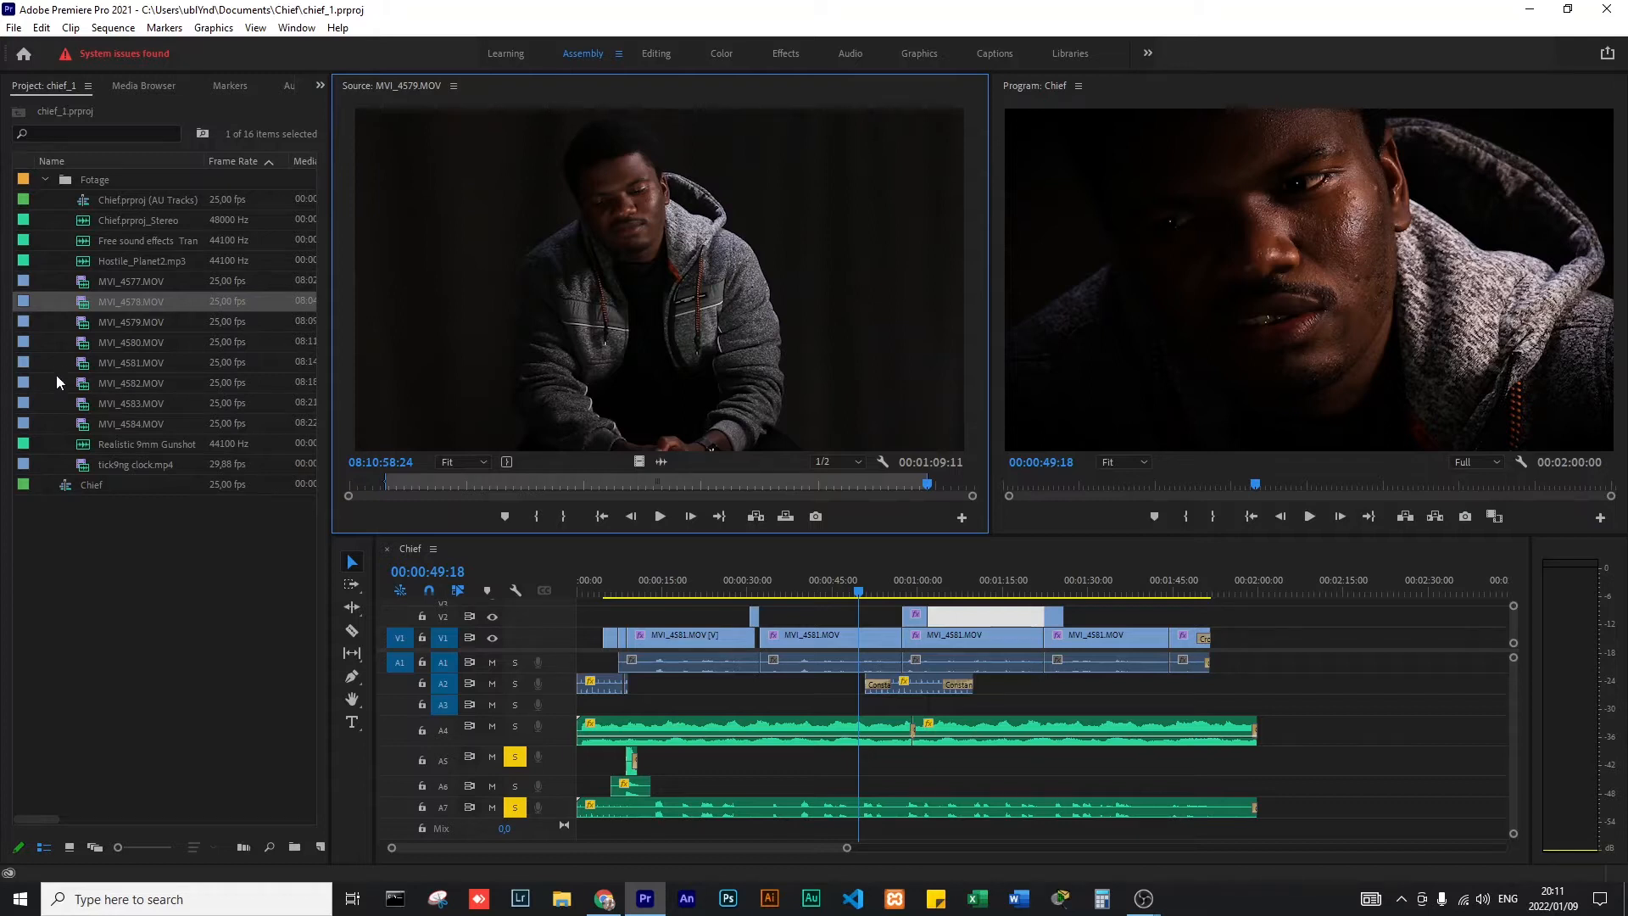
left_click(88, 365)
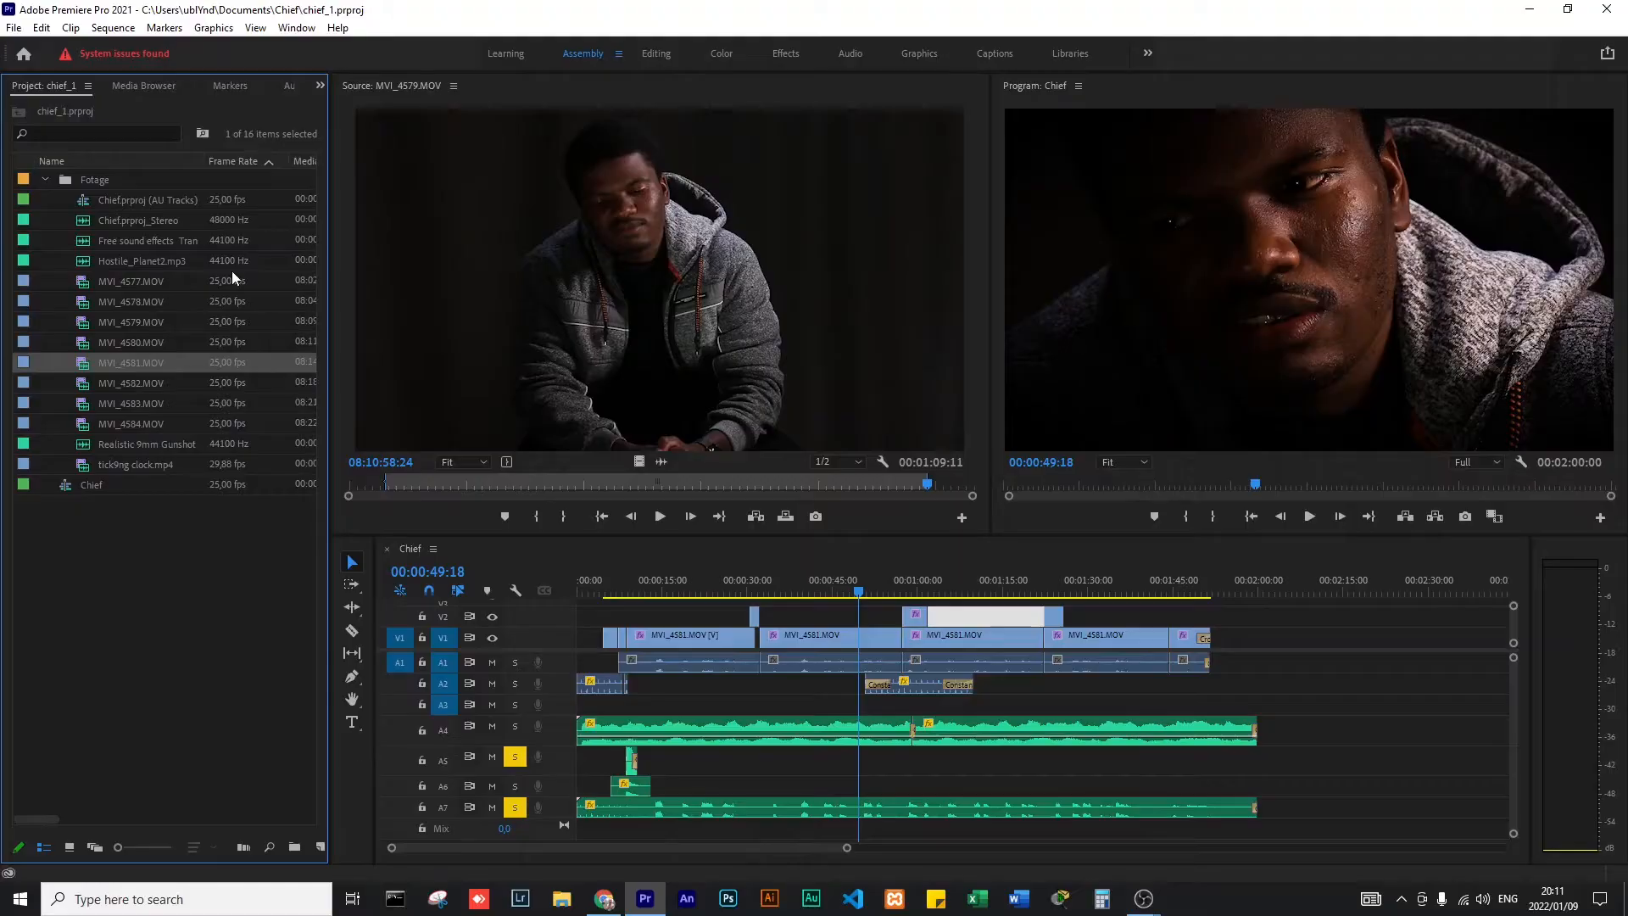
left_click(200, 587)
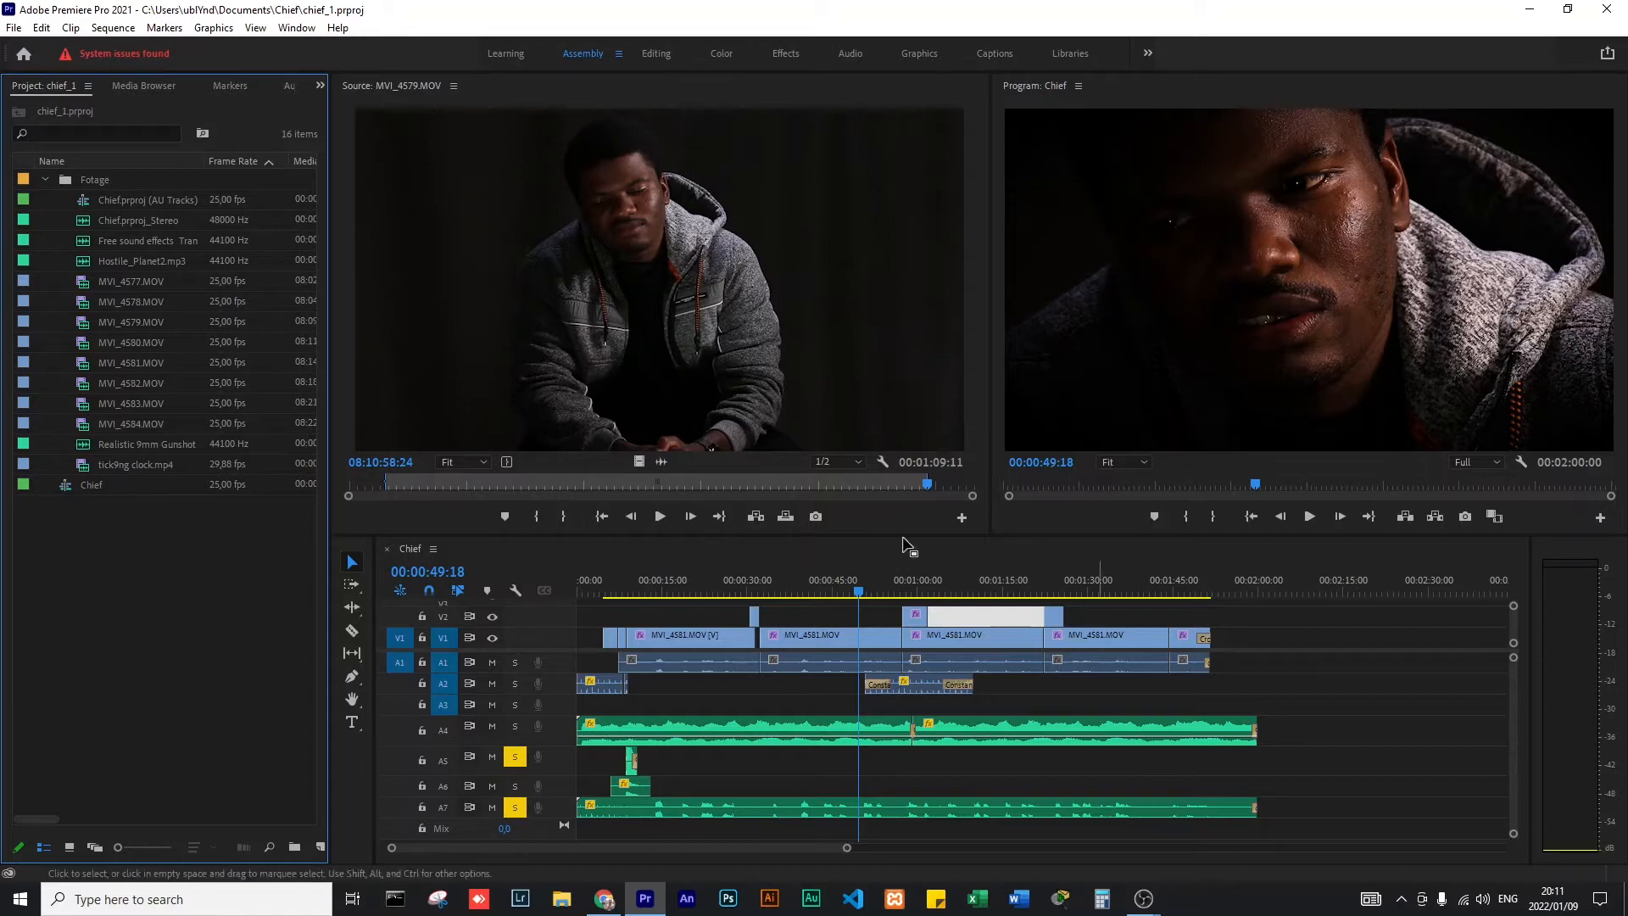
left_click(1355, 714)
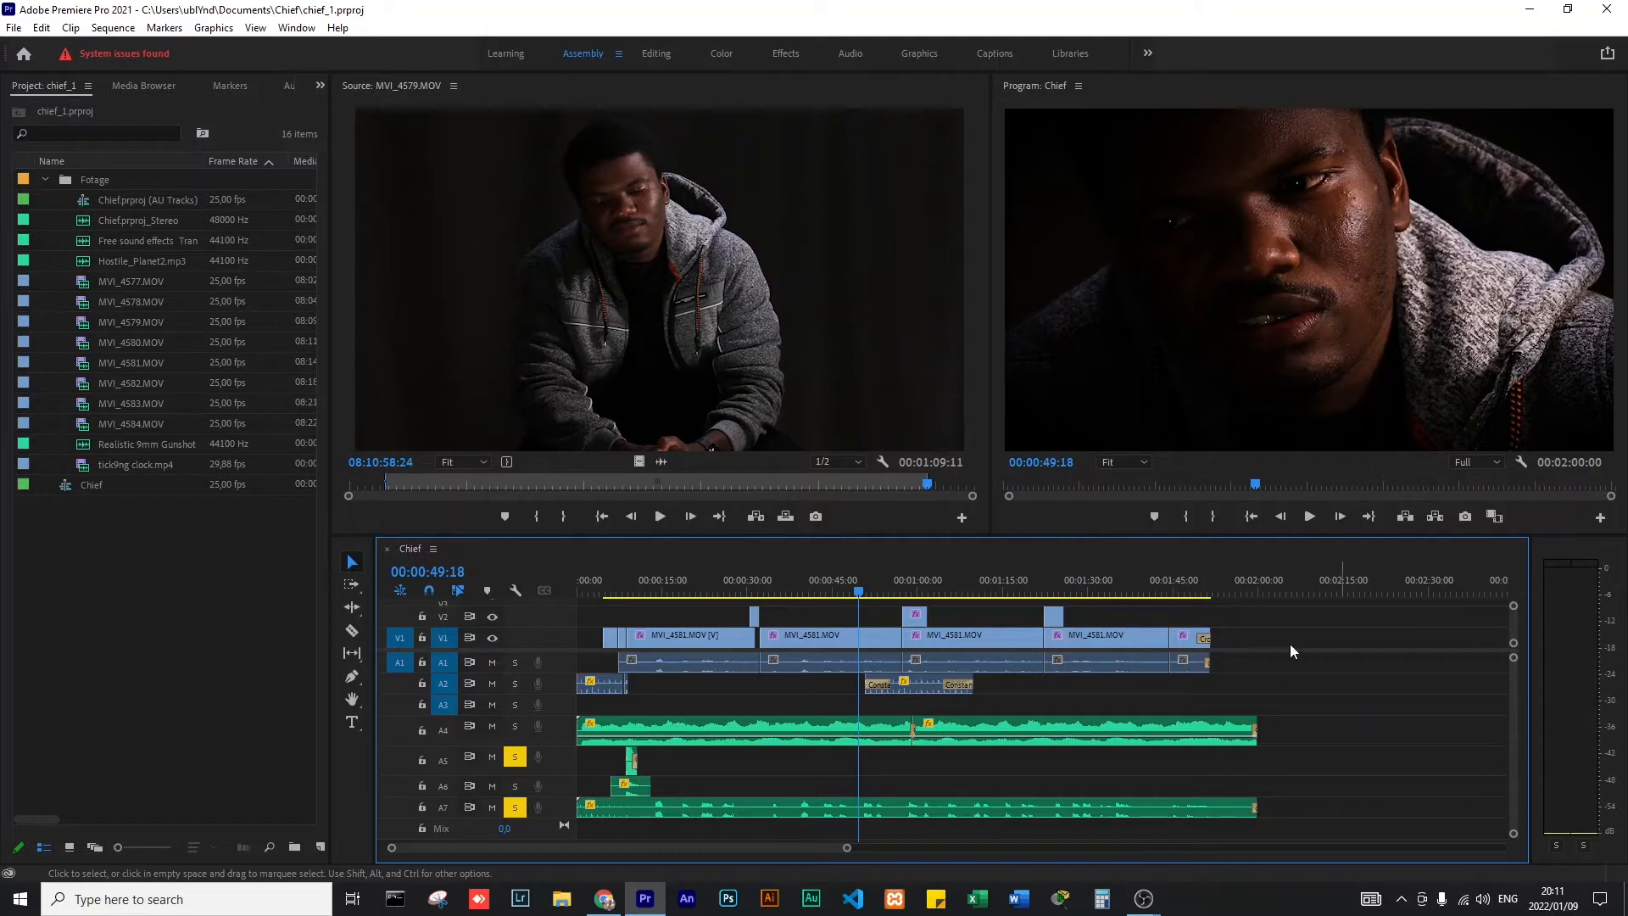
- Close the chief_1 project and start a new project named Edit 101
left_click(13, 28)
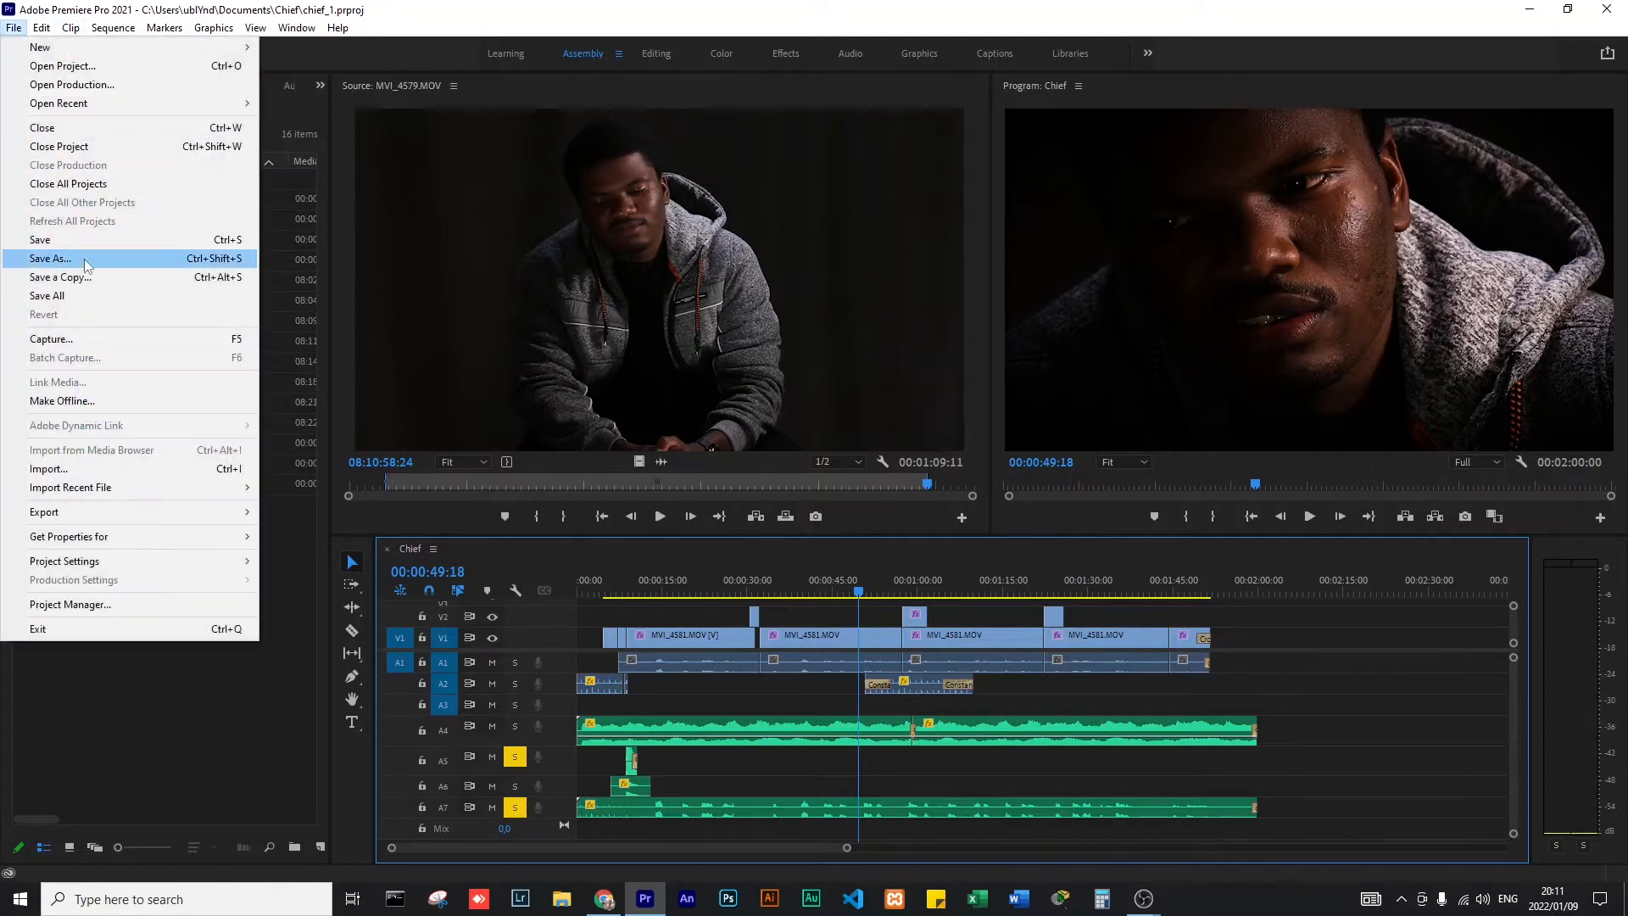
left_click(51, 149)
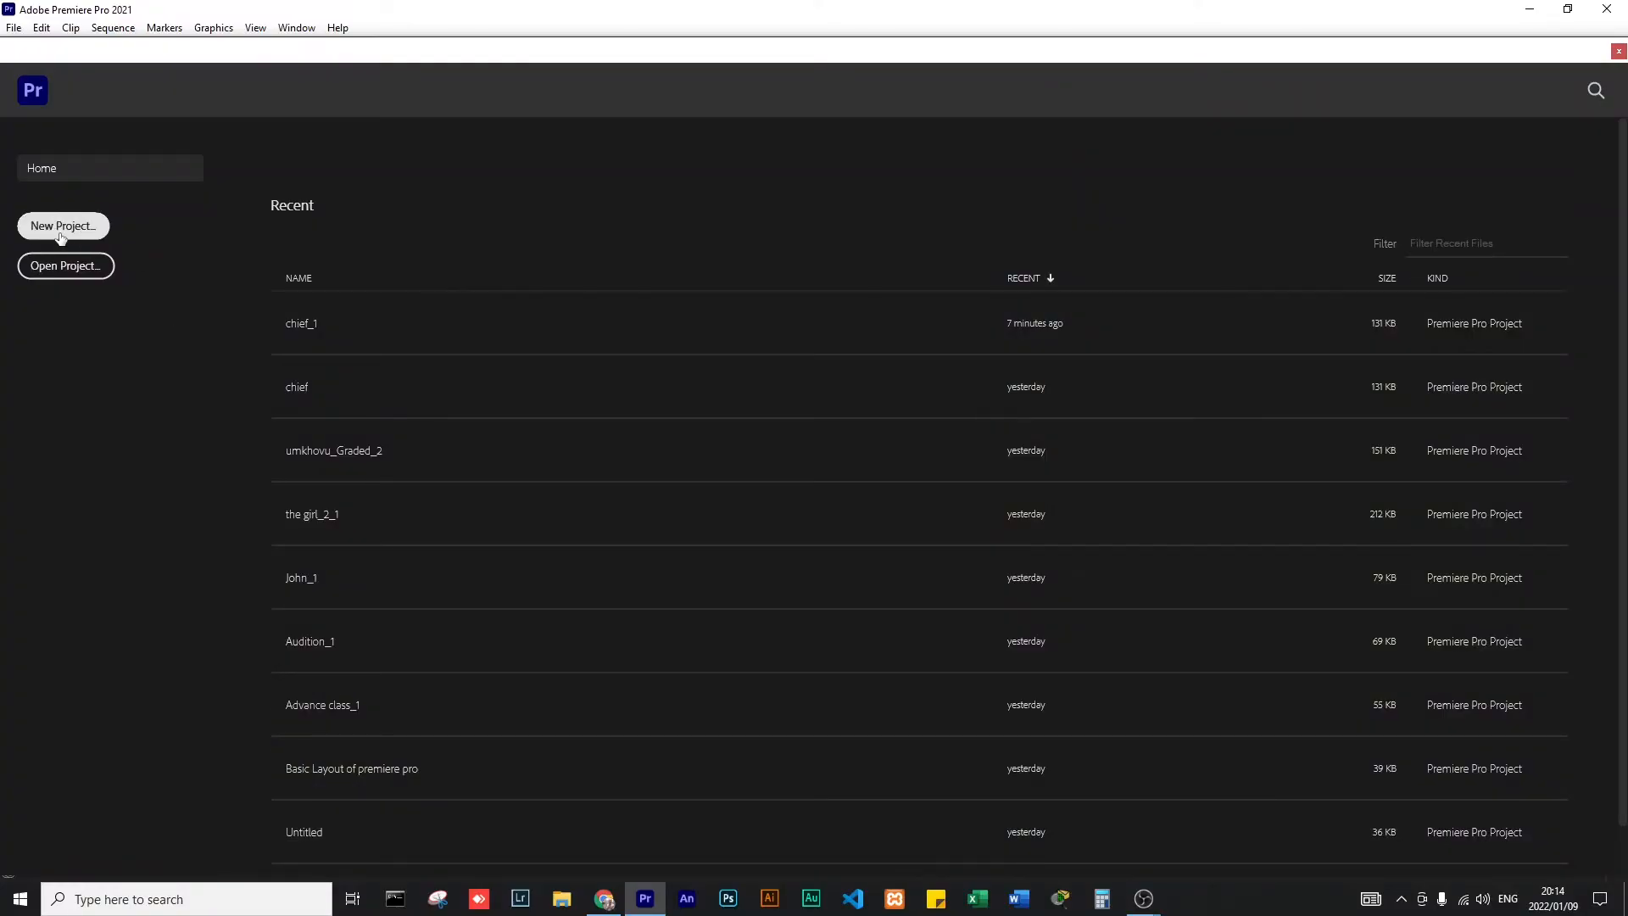
left_click(75, 227)
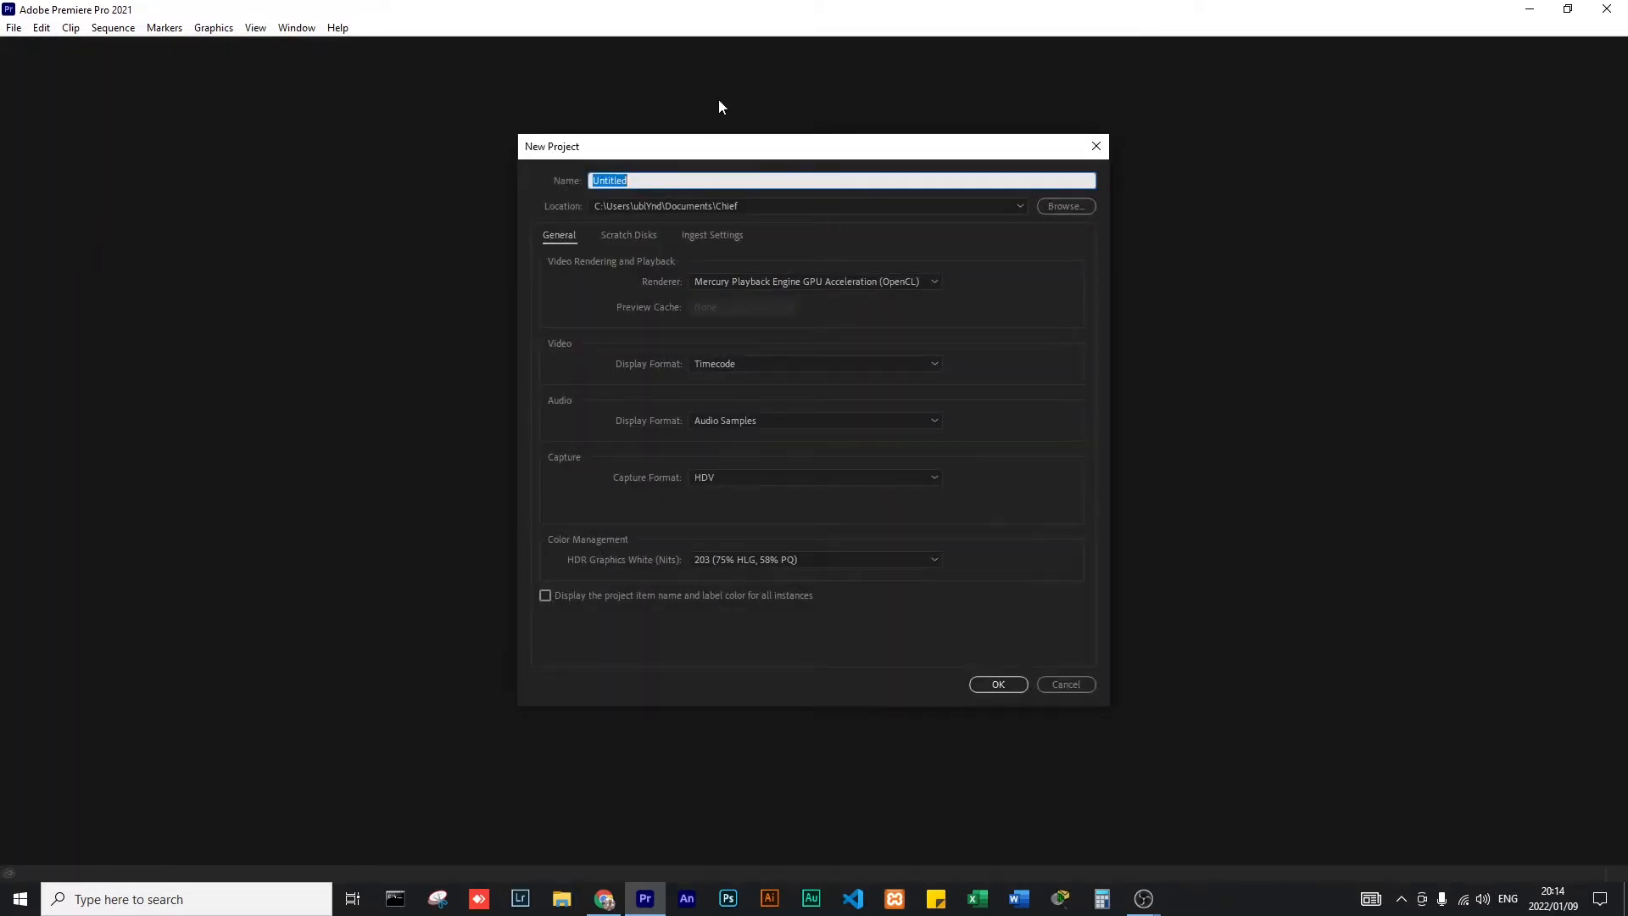
left_click_drag(822, 146, 746, 193)
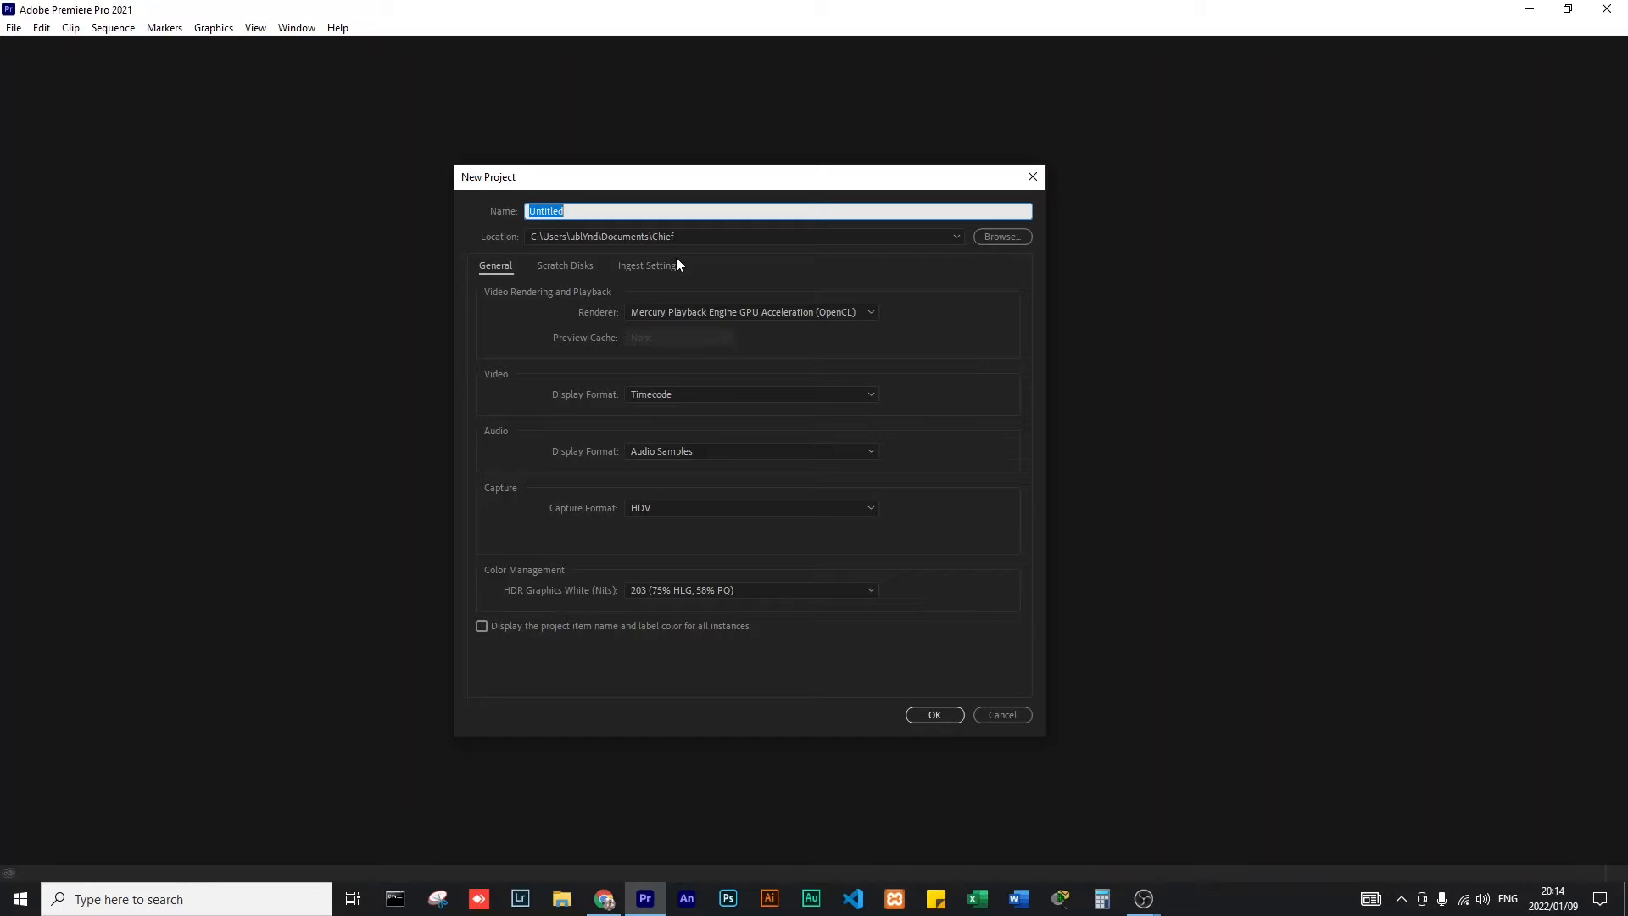
type("Edit 101")
left_click(1016, 368)
- Create an Edit 101 folder inside Documents\Chief, set it as the project location, and create the project
left_click(999, 235)
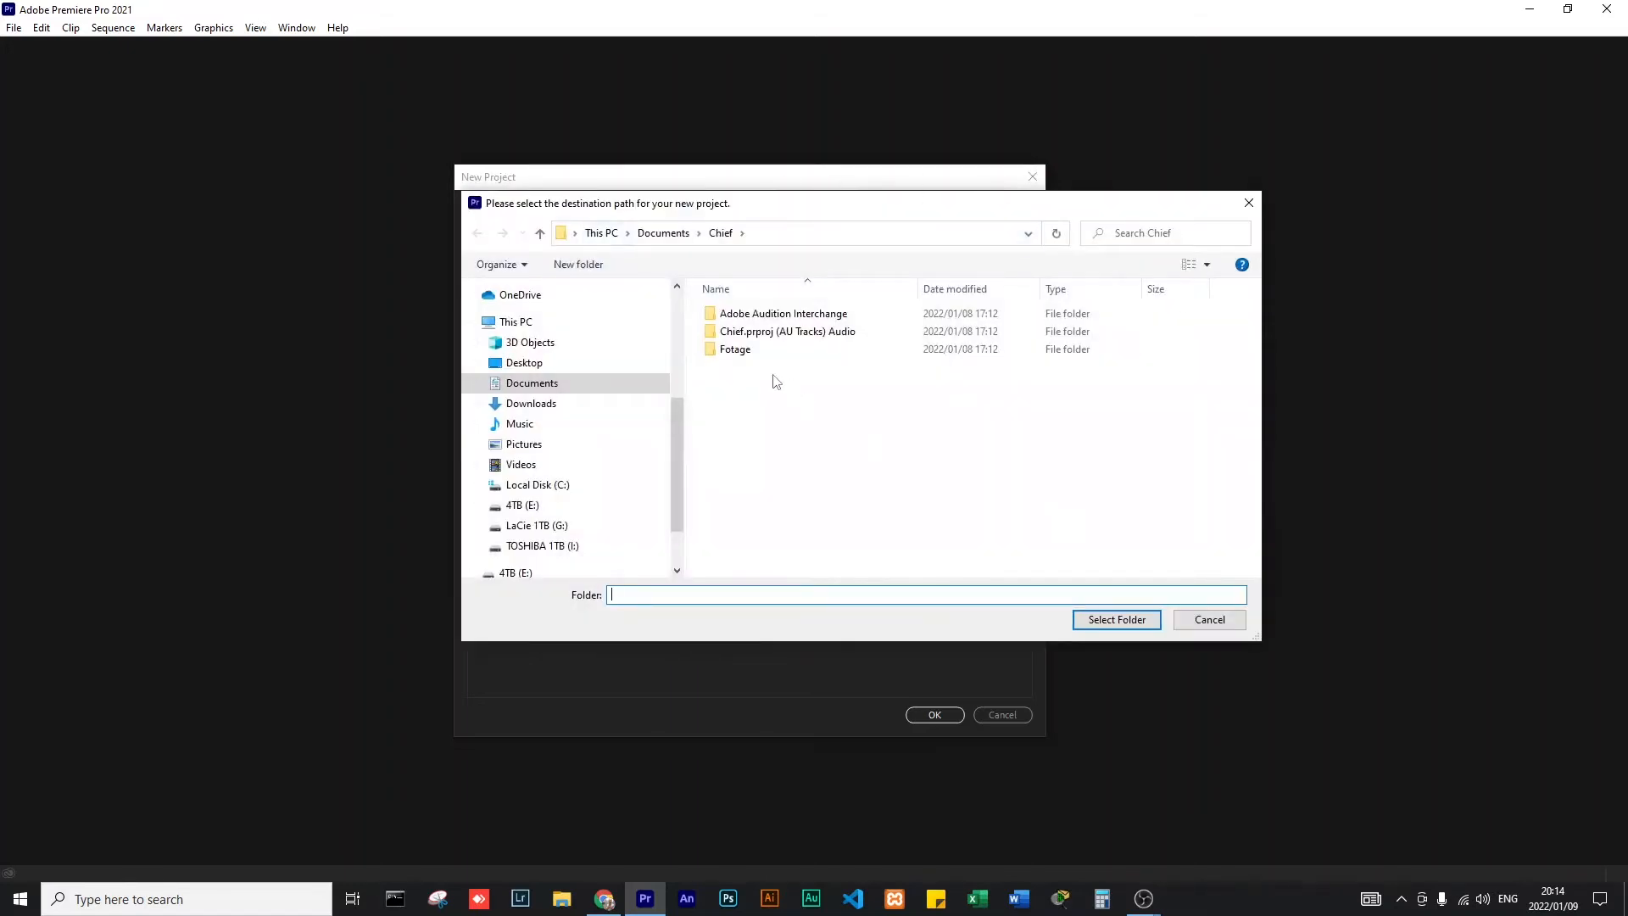
left_click(531, 383)
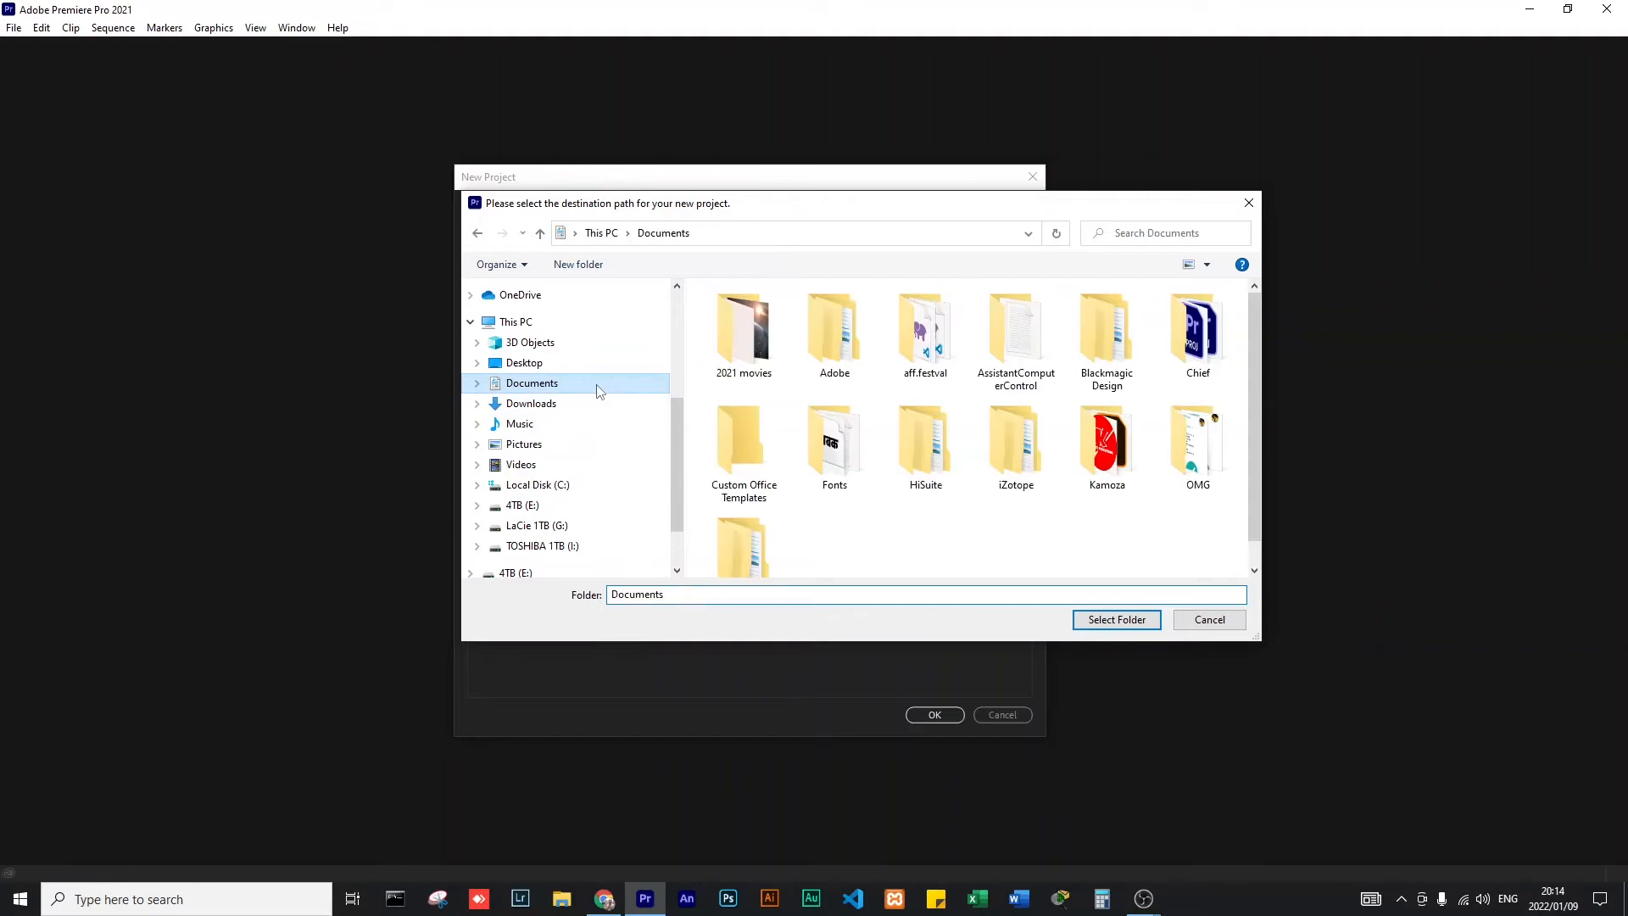
left_click(1176, 343)
double_click(1176, 343)
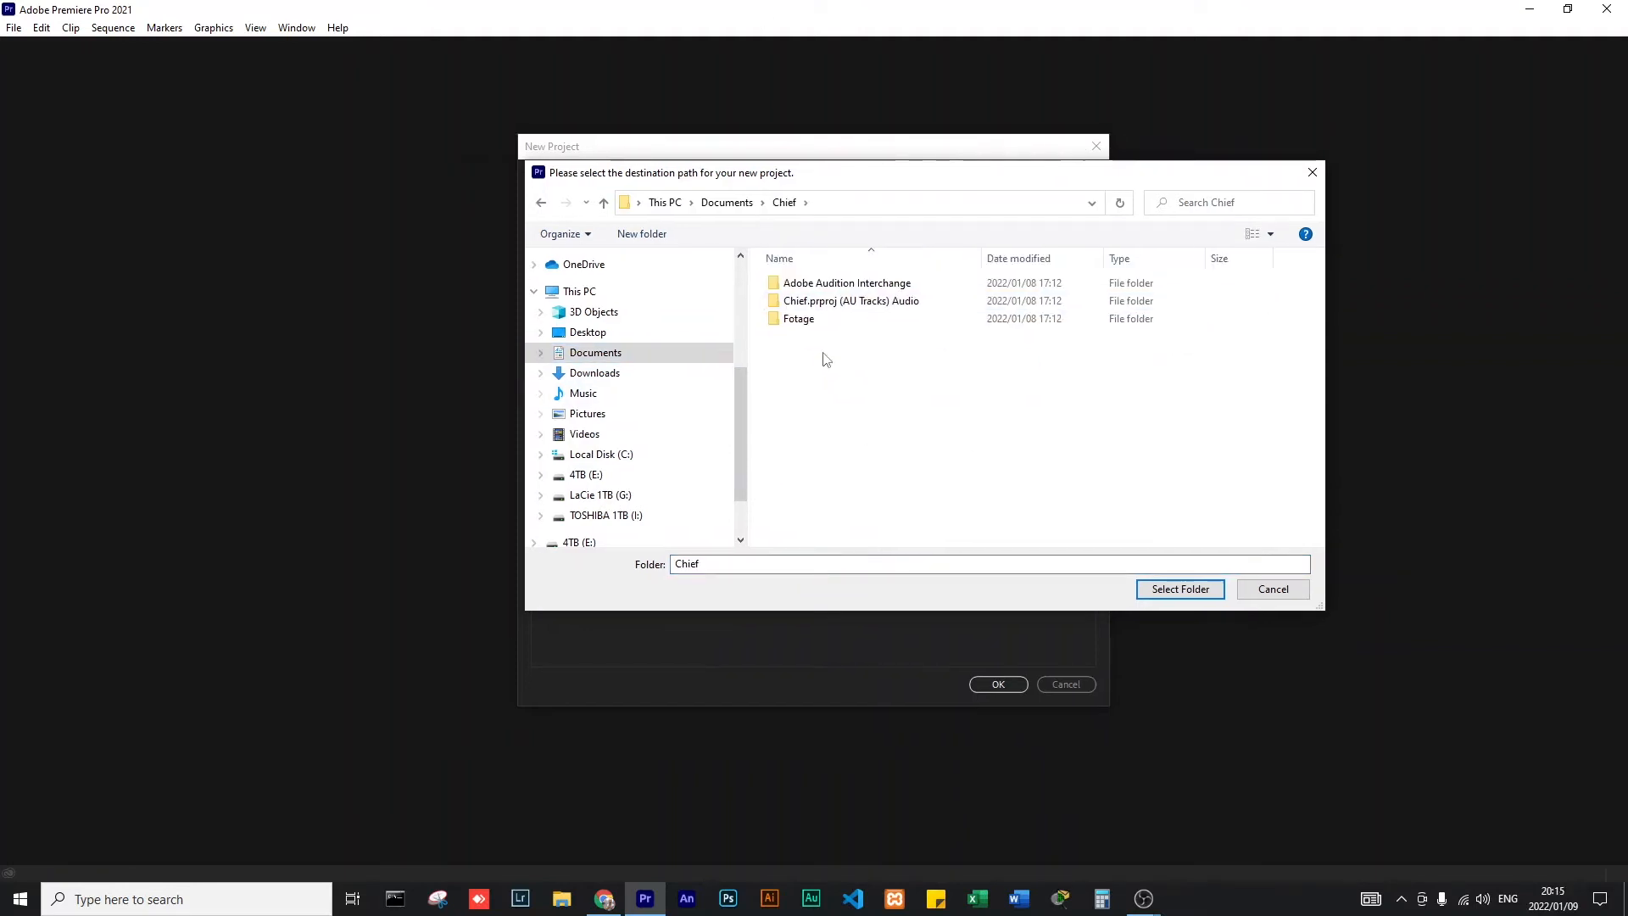
left_click(640, 240)
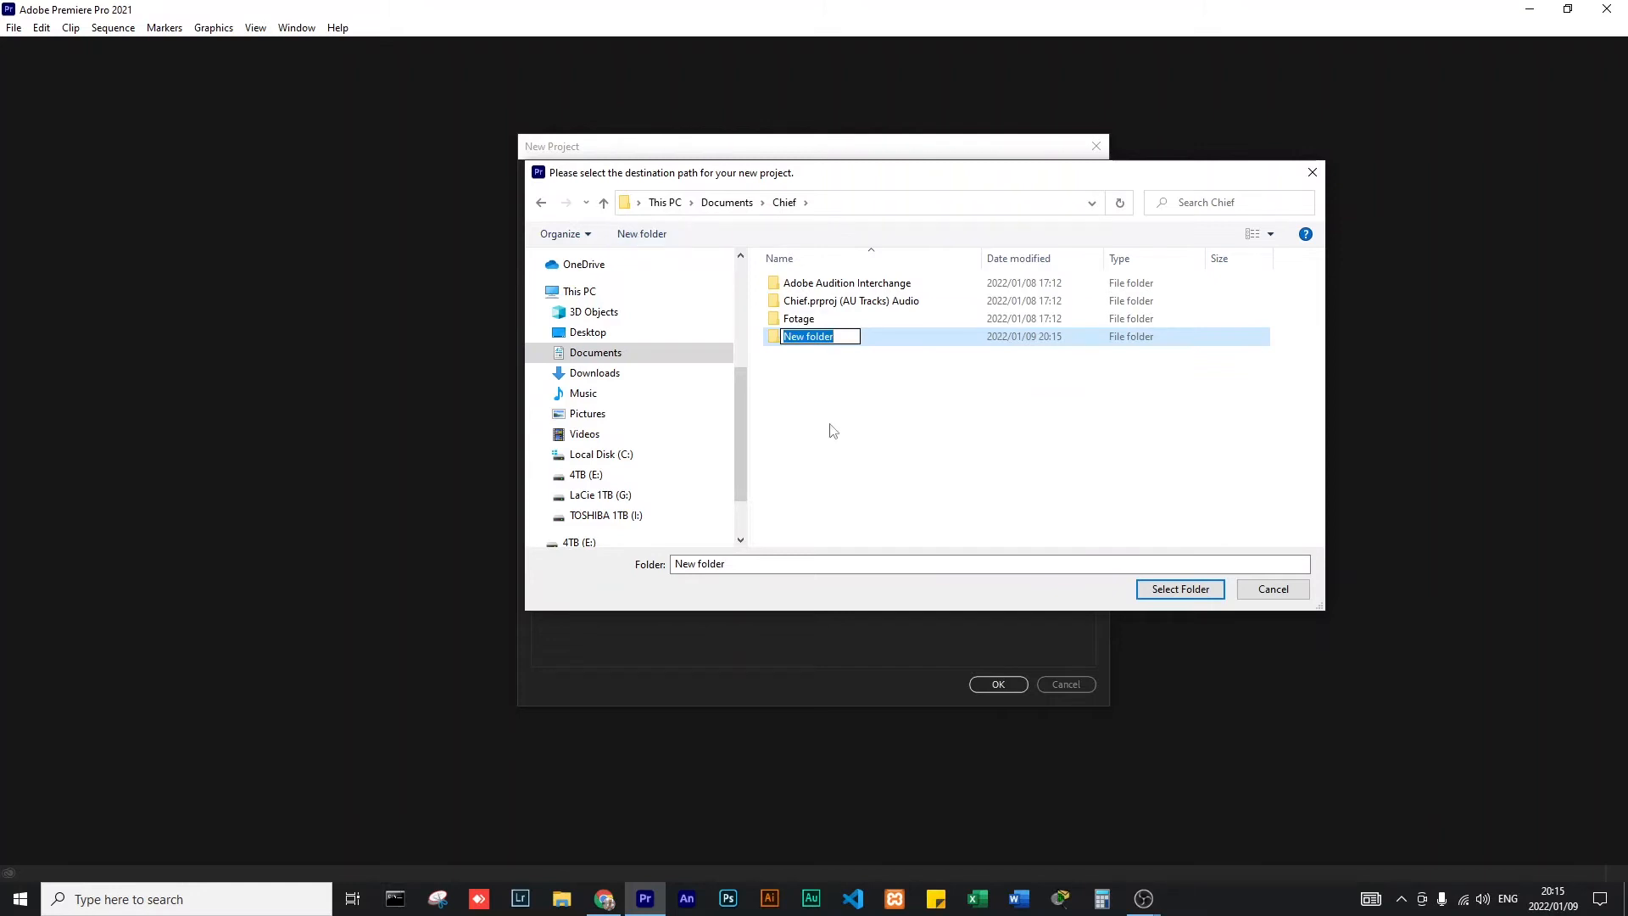
type("Edit")
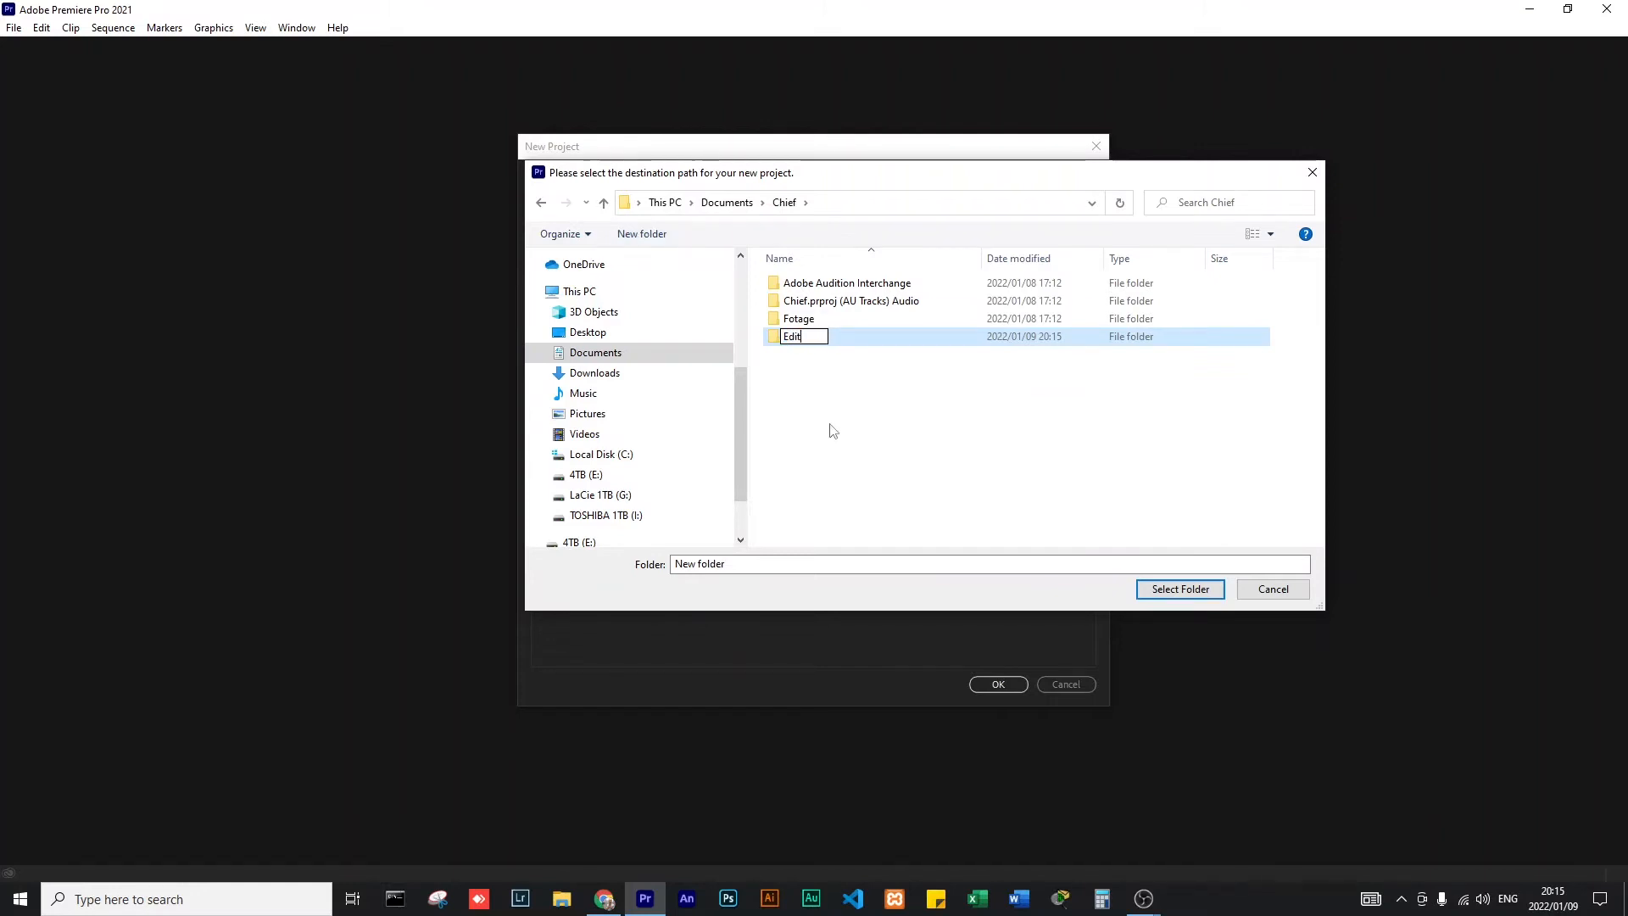
type(" 101")
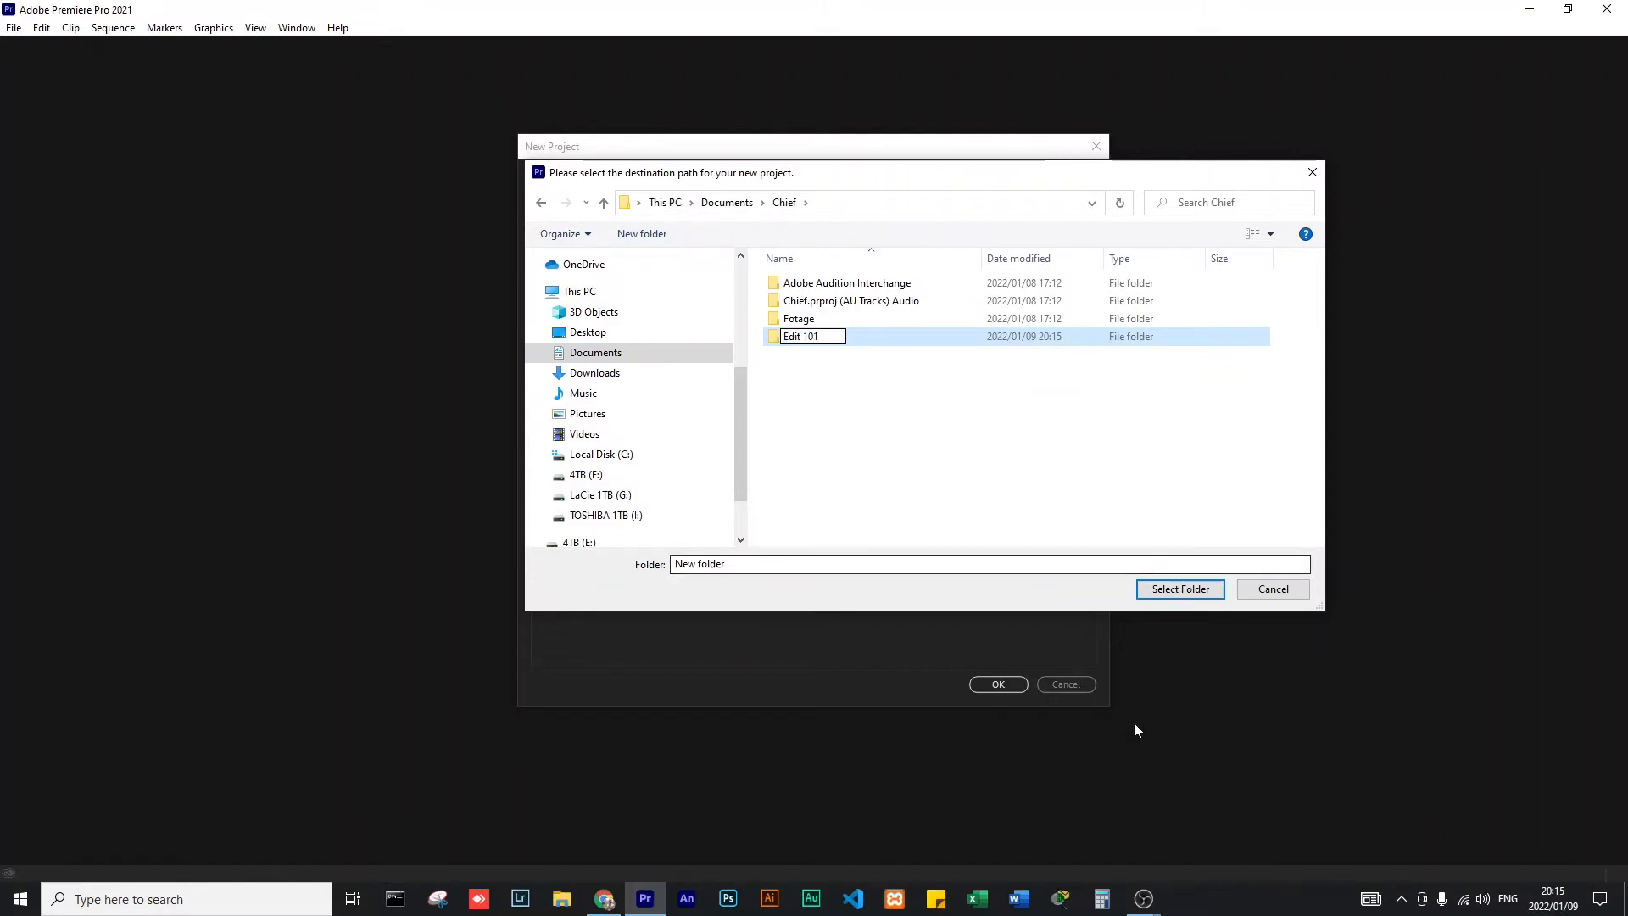
left_click(1179, 597)
left_click(1179, 597)
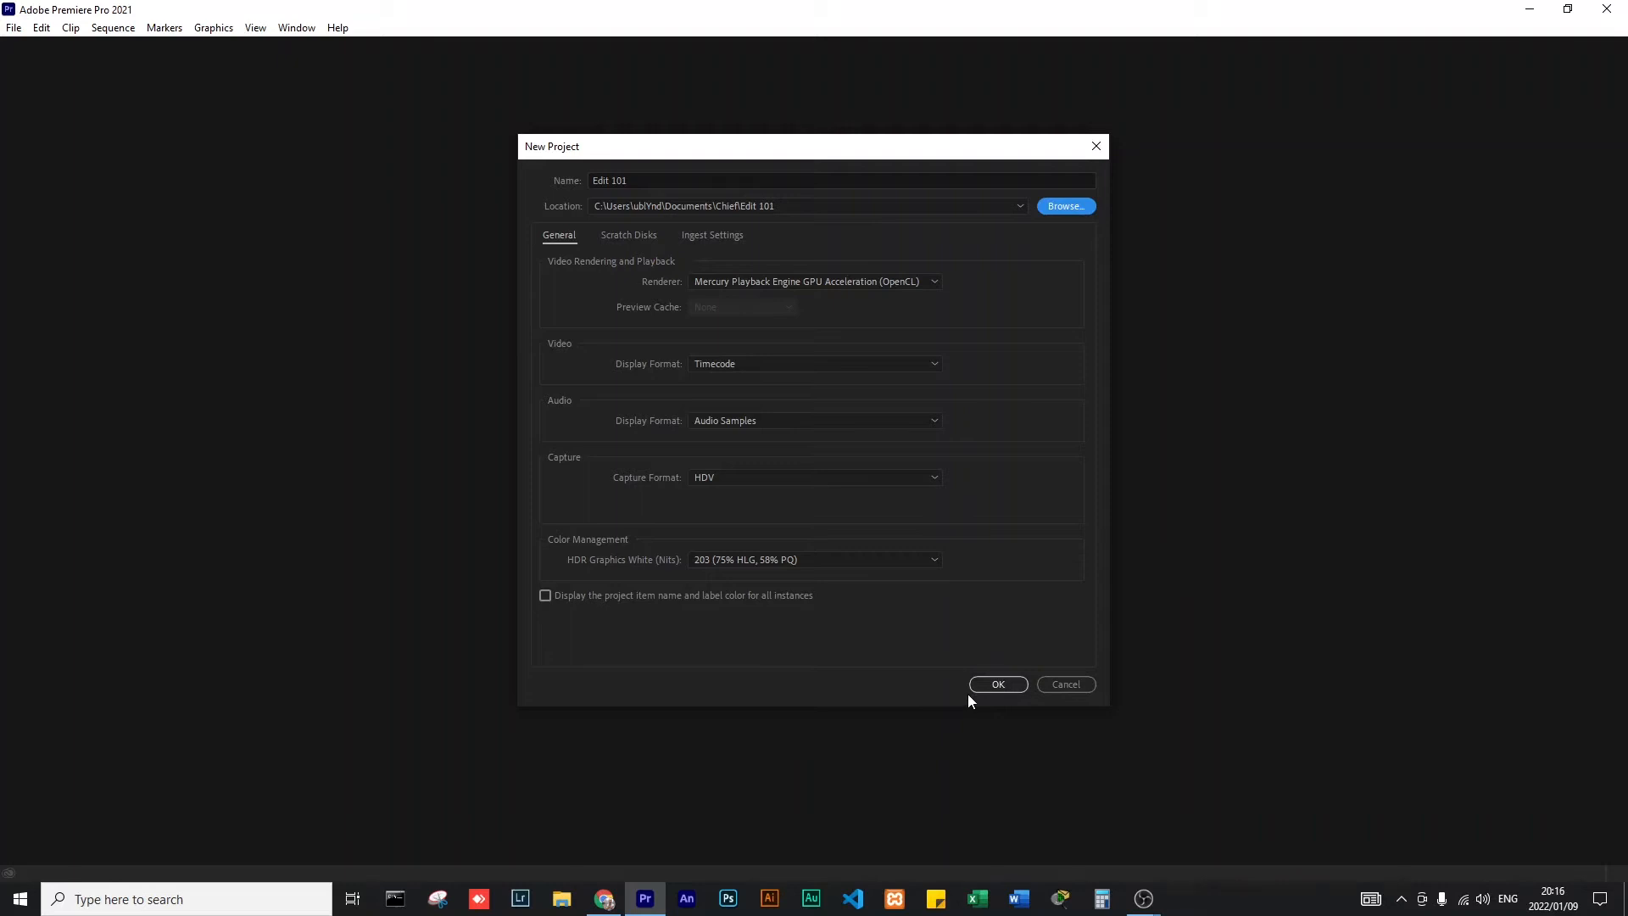
left_click(996, 686)
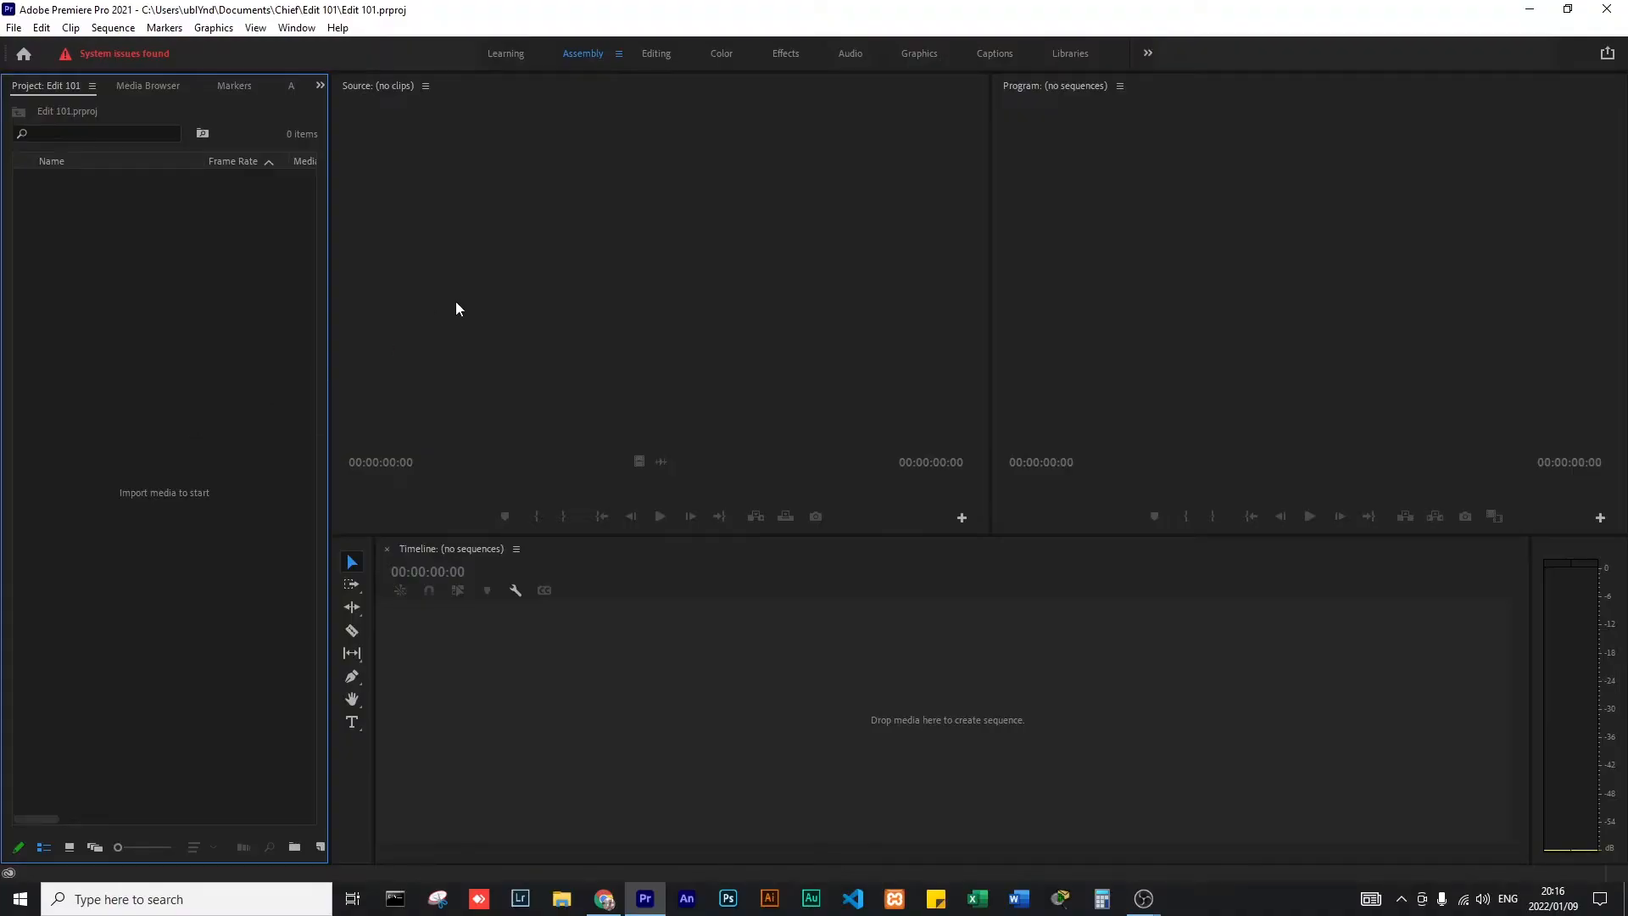
- Examine the empty Source Monitor, Program Monitor, timeline and media list of the new project
left_click(455, 302)
left_click(1045, 230)
left_click(627, 675)
left_click(124, 571)
- Import the MVI_4577.MOV clip from Documents\Chief\Footage into the project
left_click(14, 29)
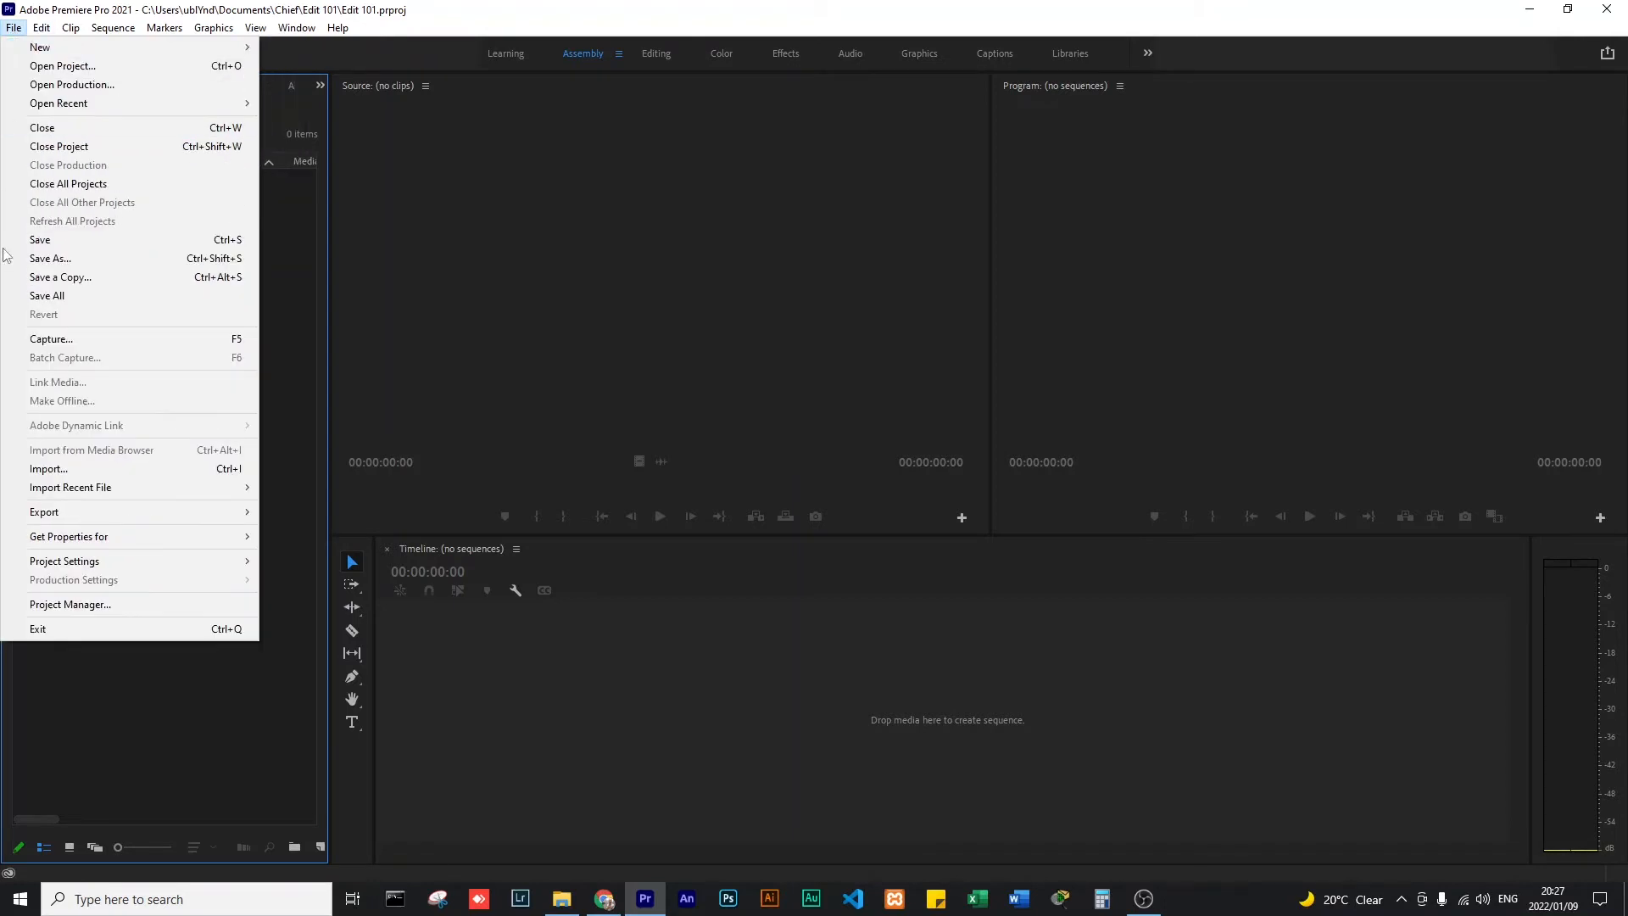
left_click(49, 469)
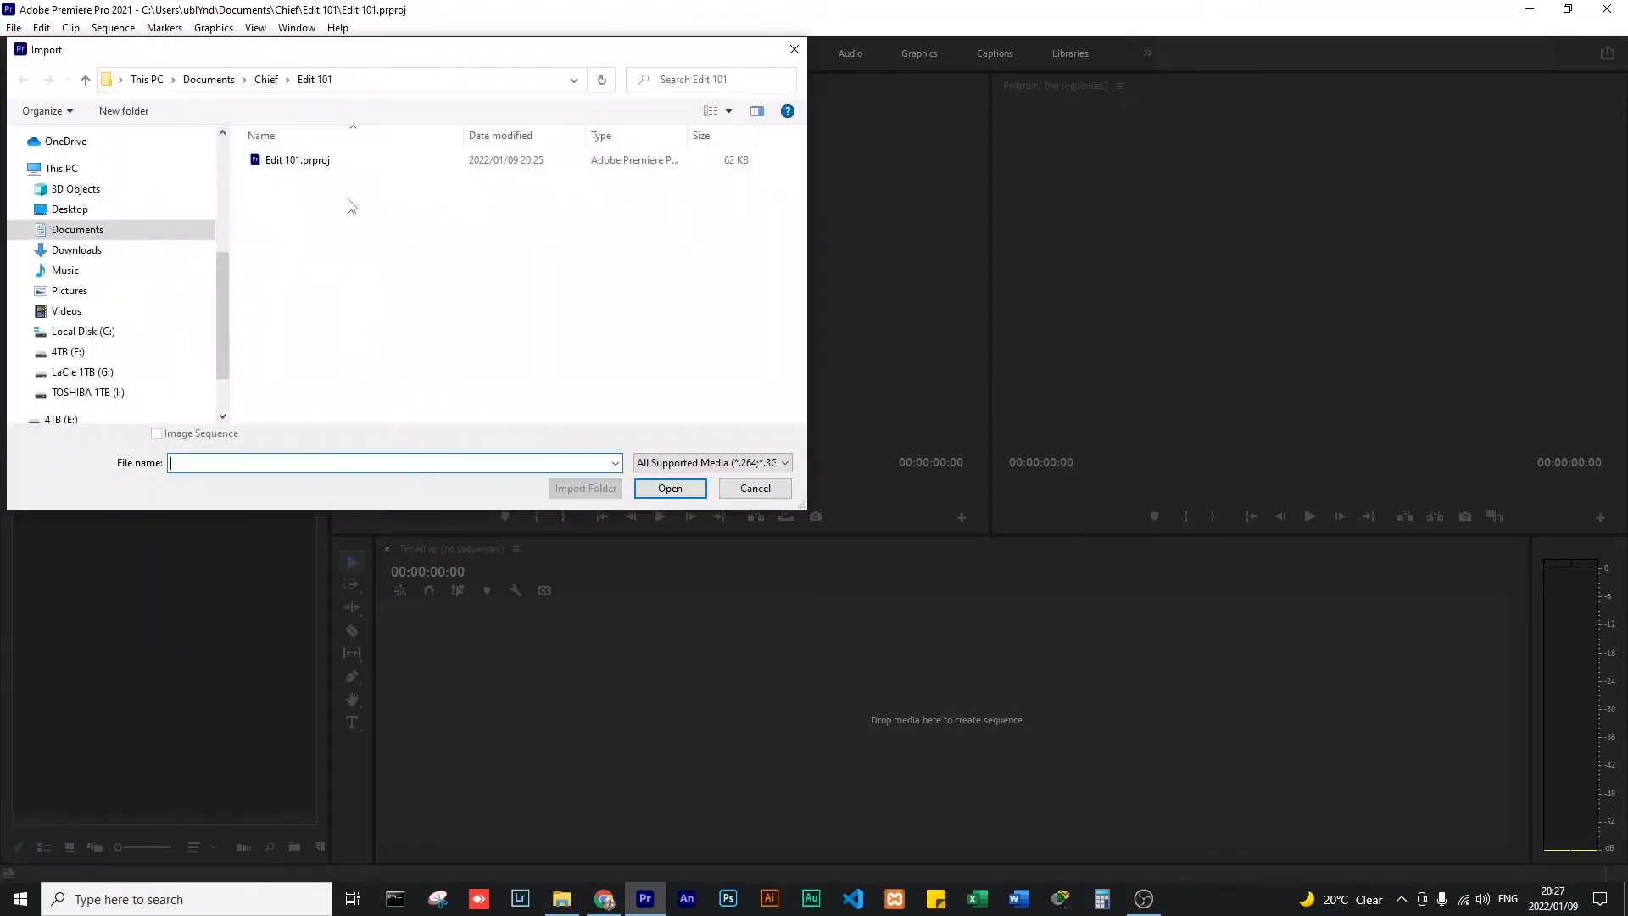
left_click(115, 231)
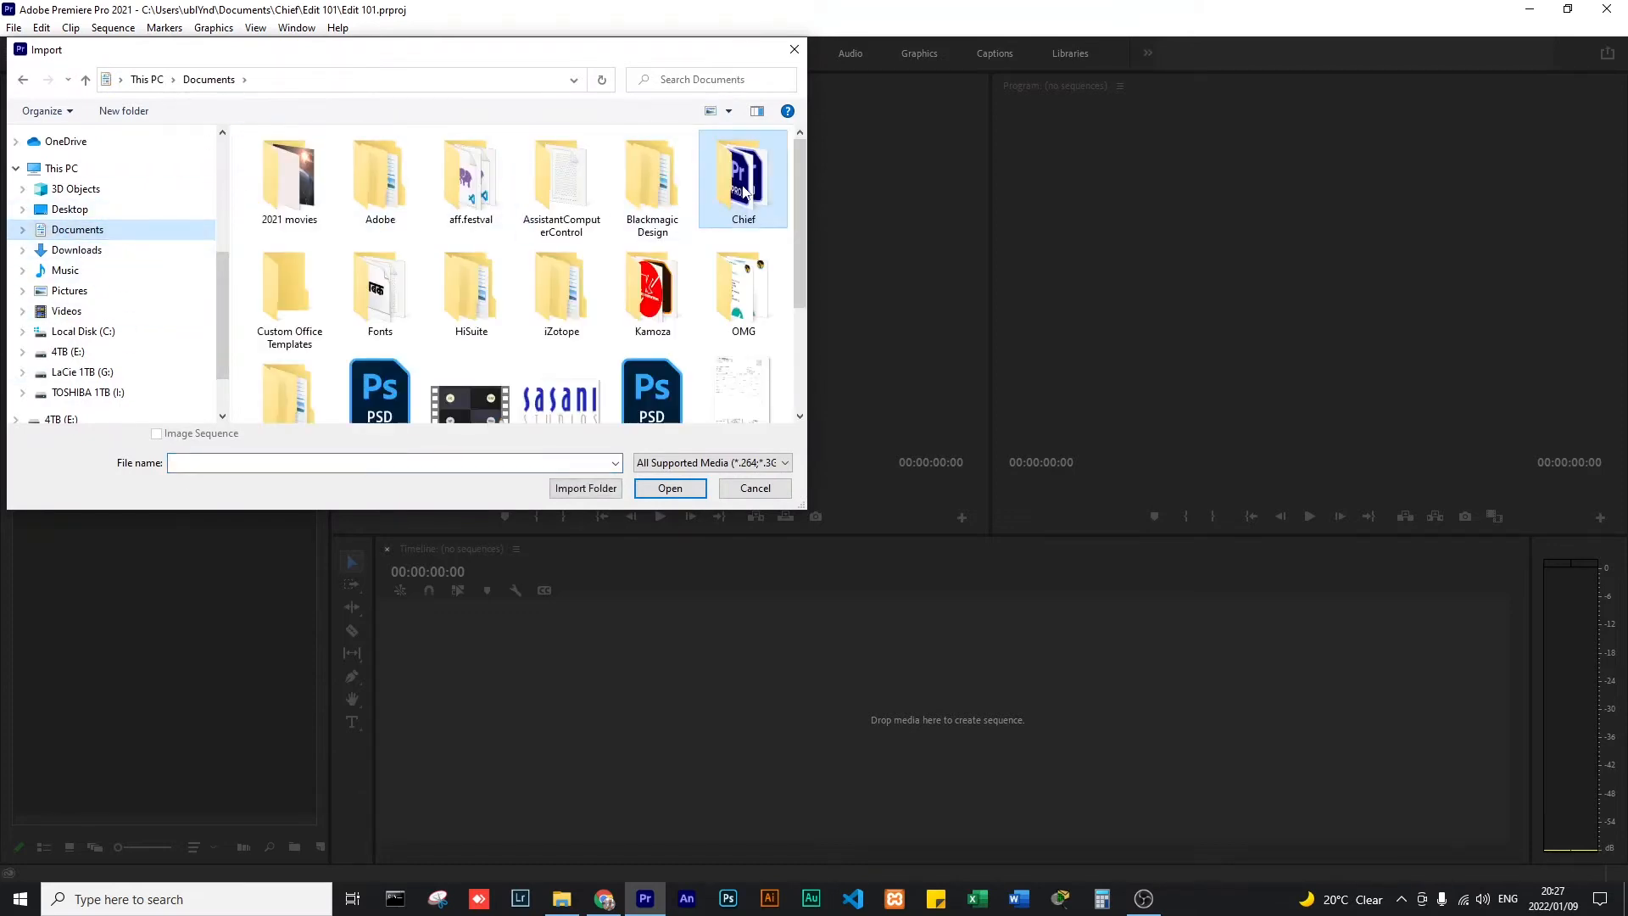
double_click(706, 206)
double_click(265, 215)
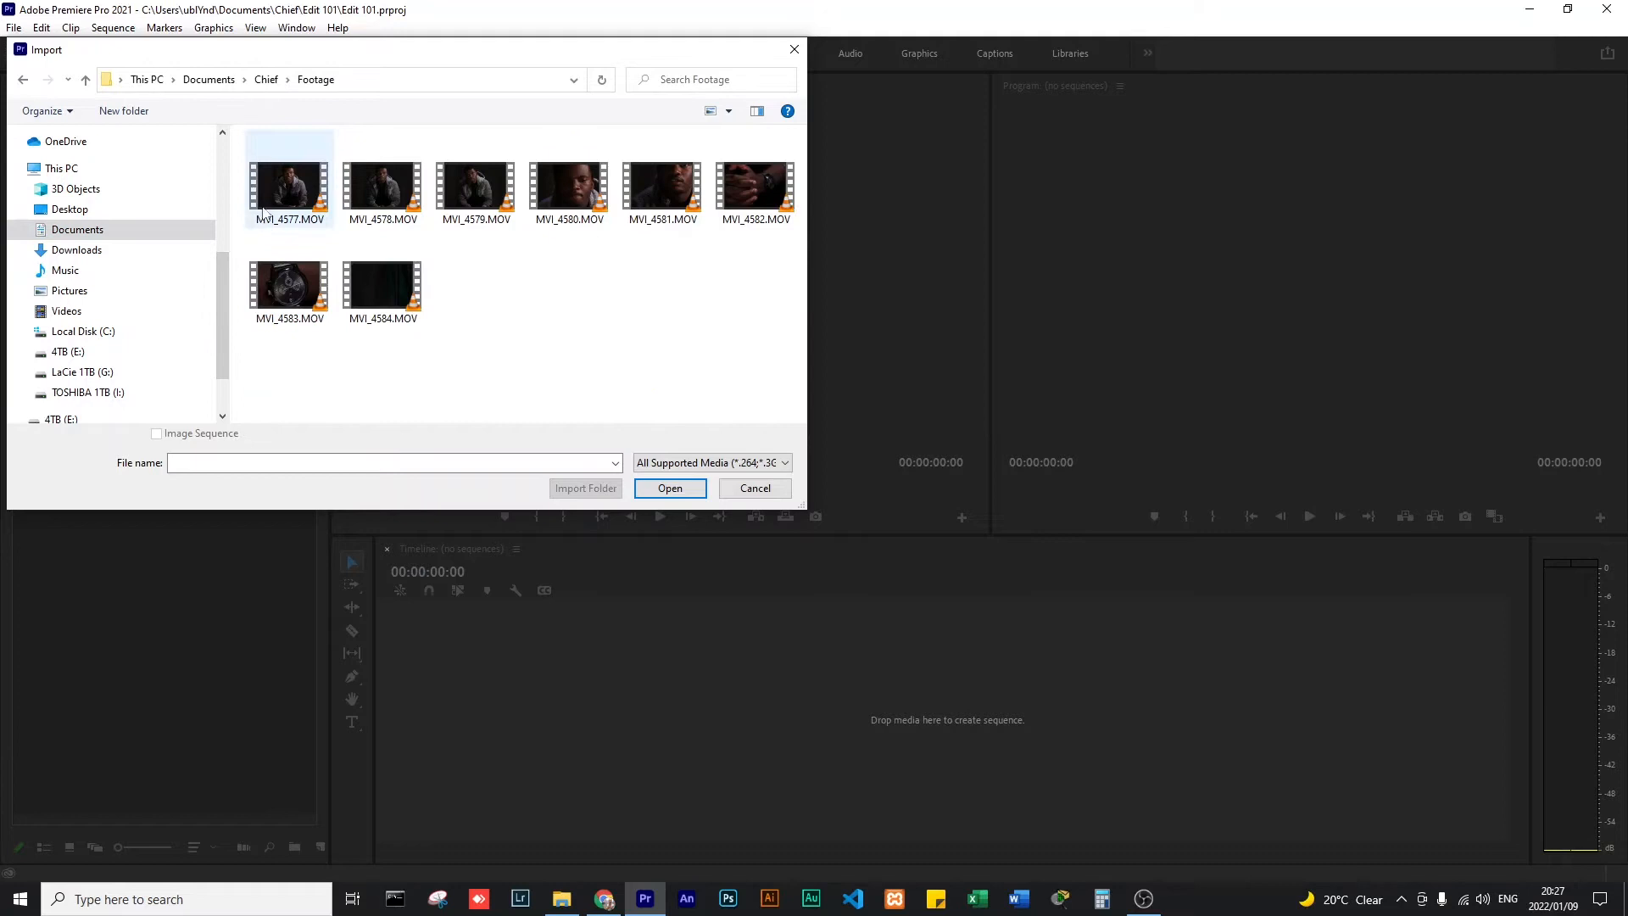
left_click(284, 212)
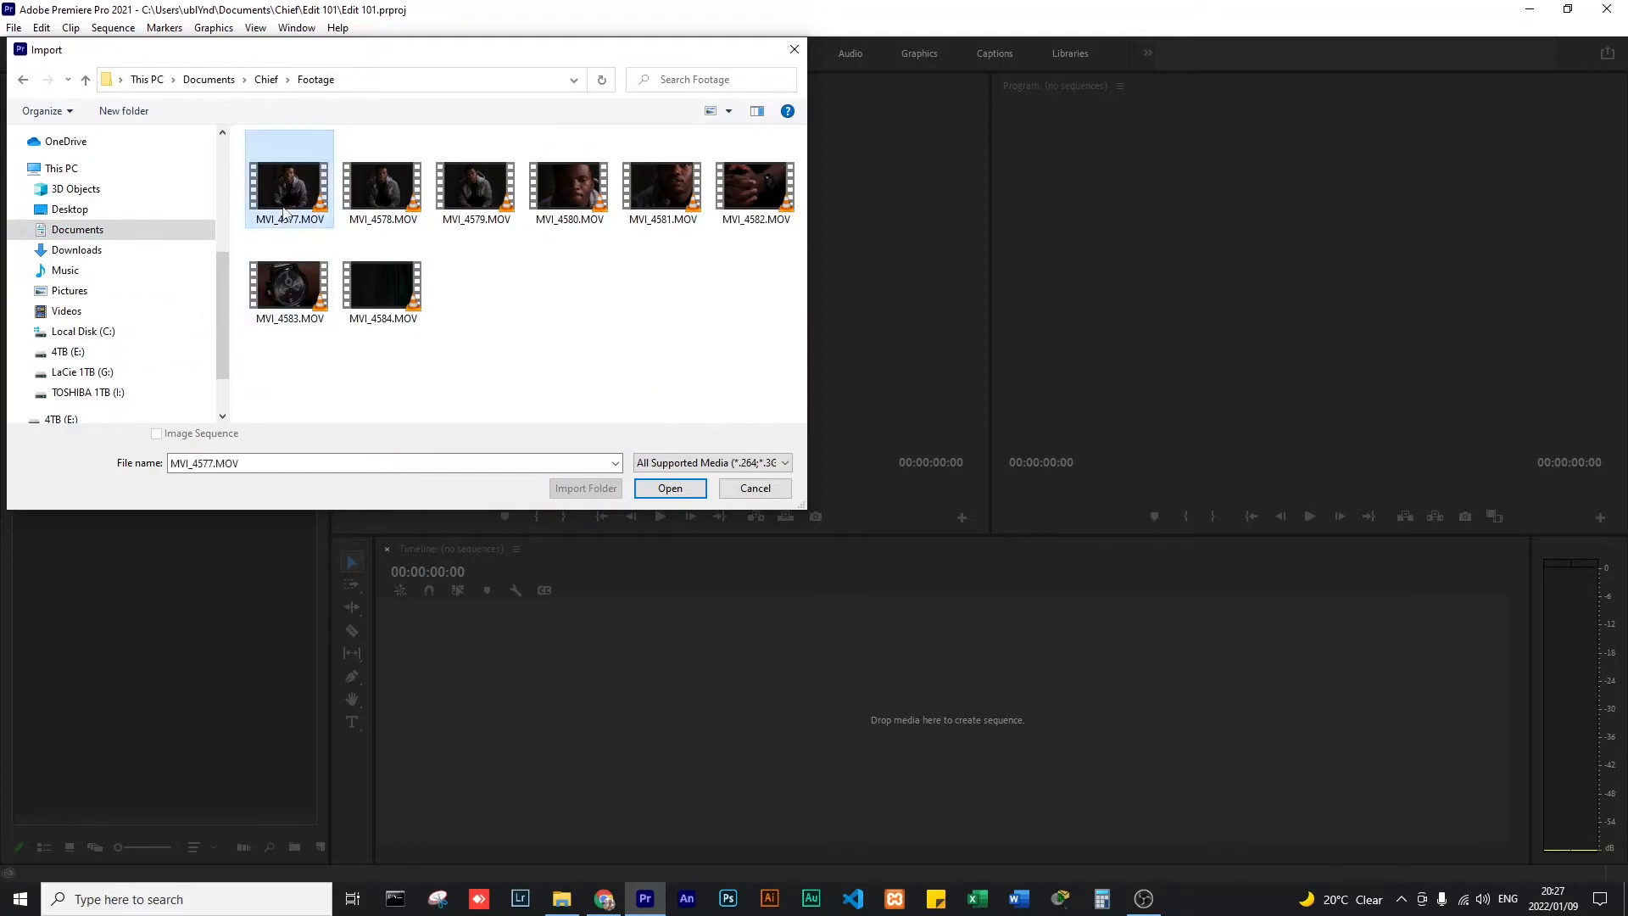
left_click_drag(715, 381, 254, 145)
left_click(547, 302)
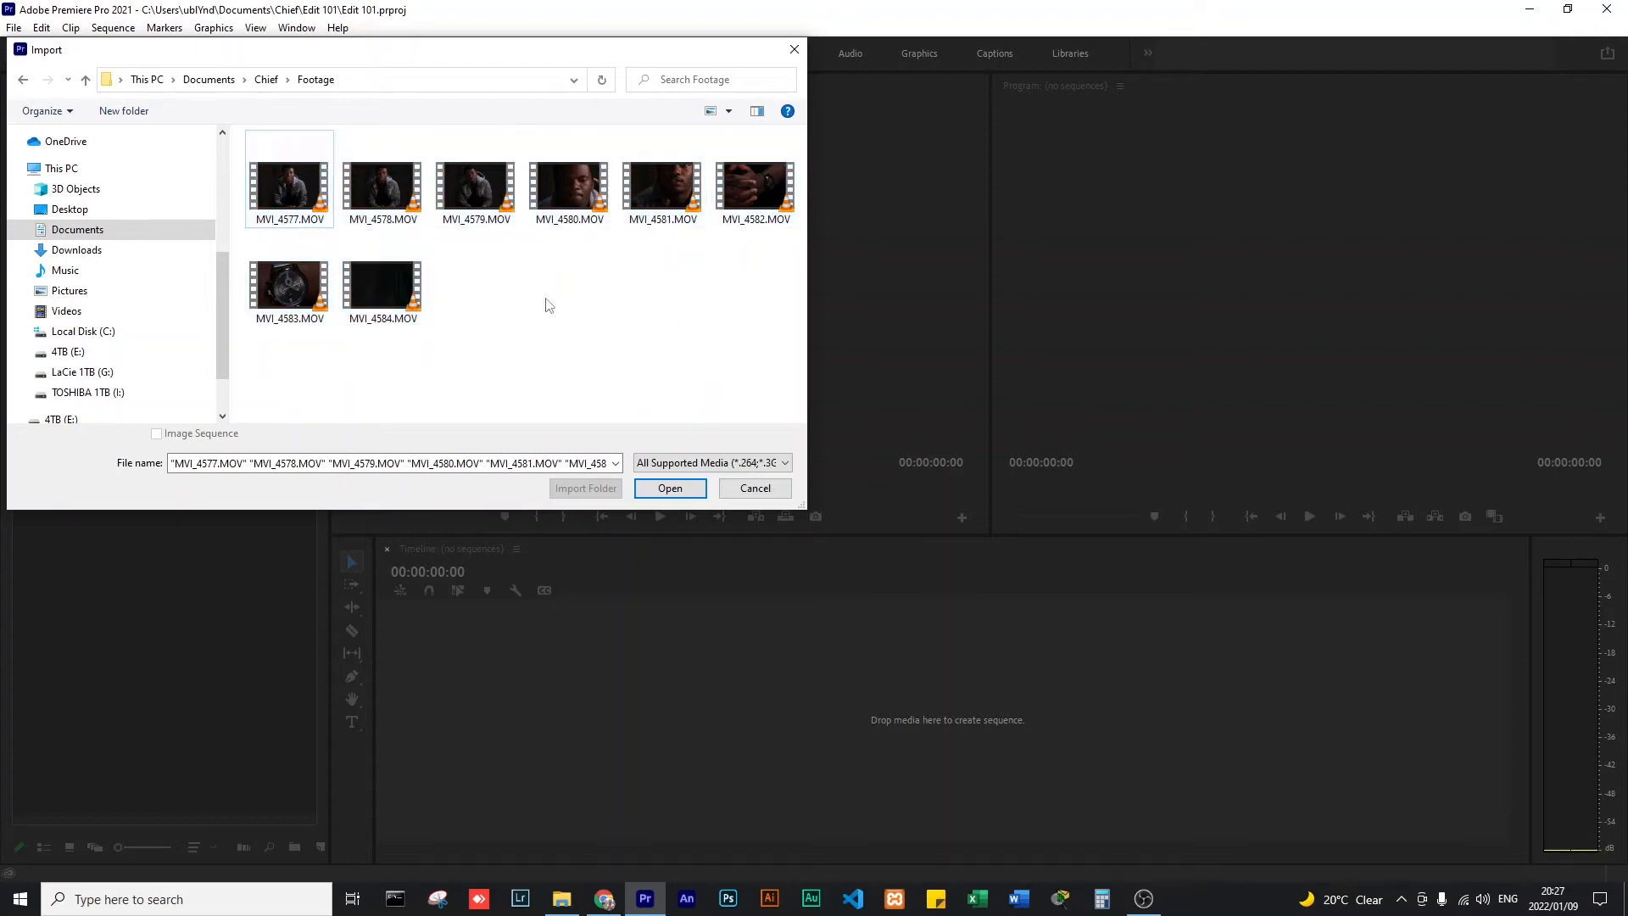
left_click(278, 204)
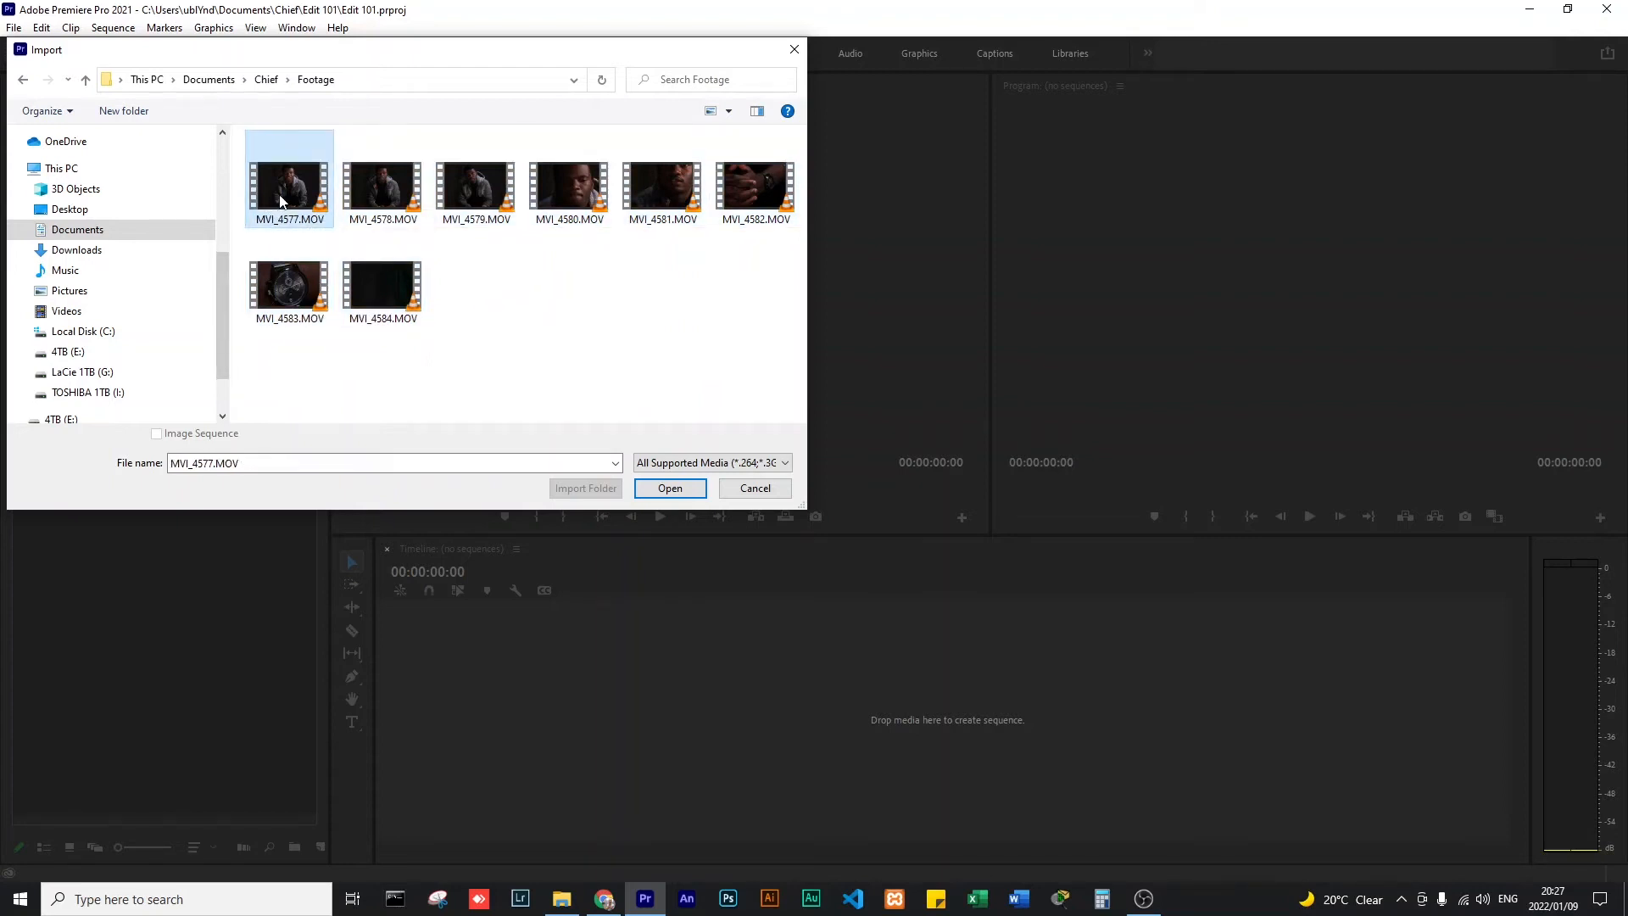
left_click(654, 490)
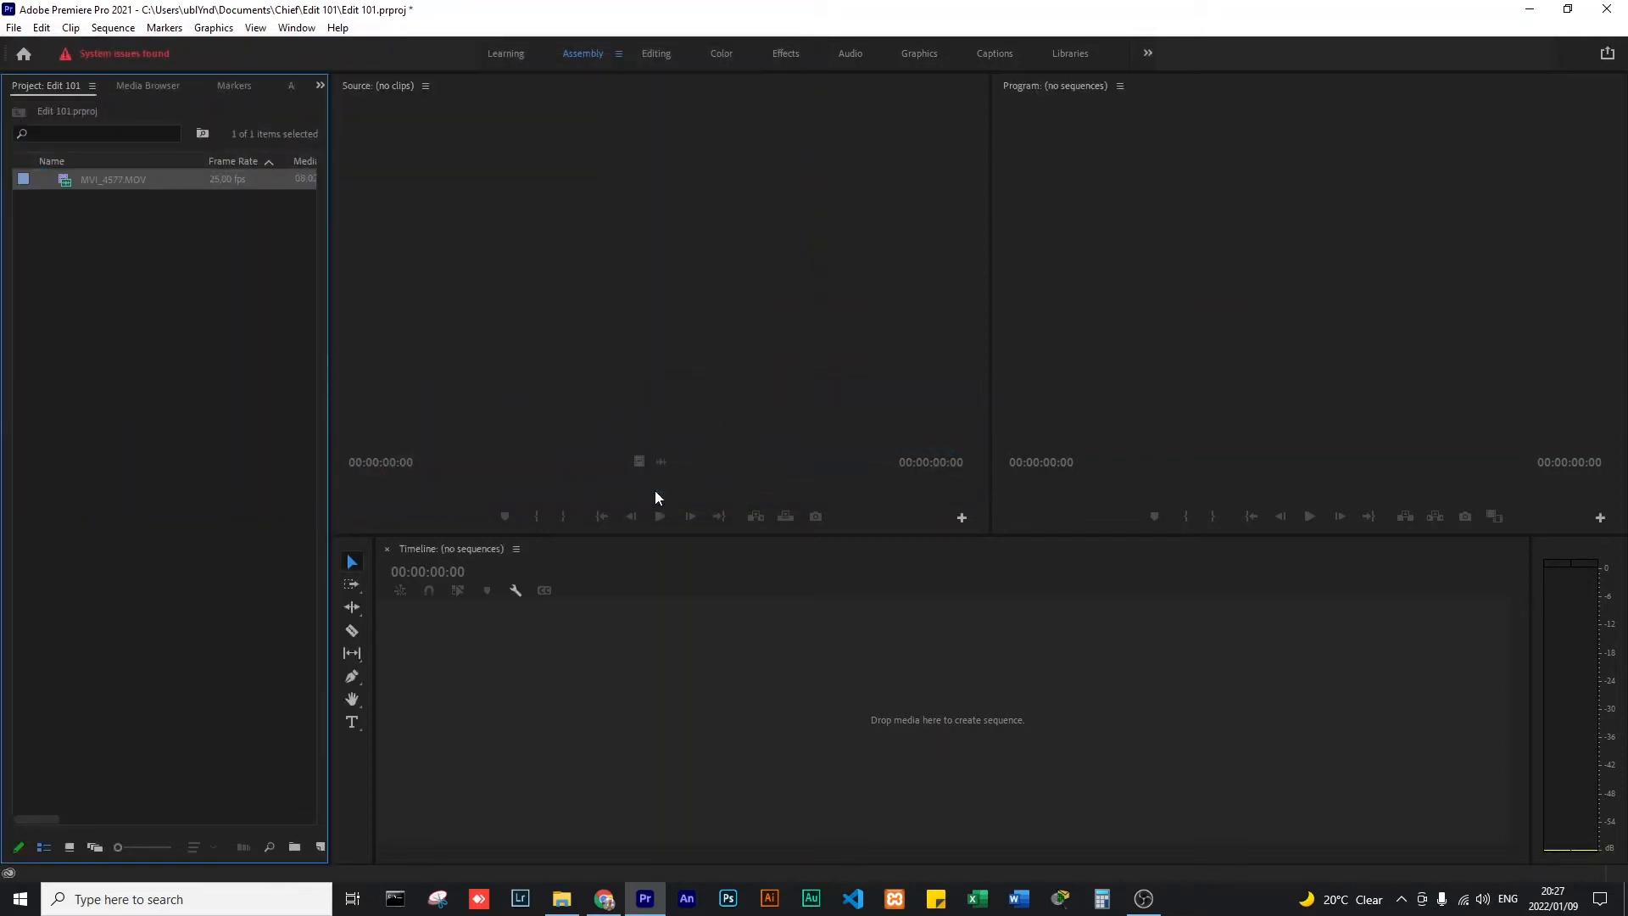
left_click(134, 301)
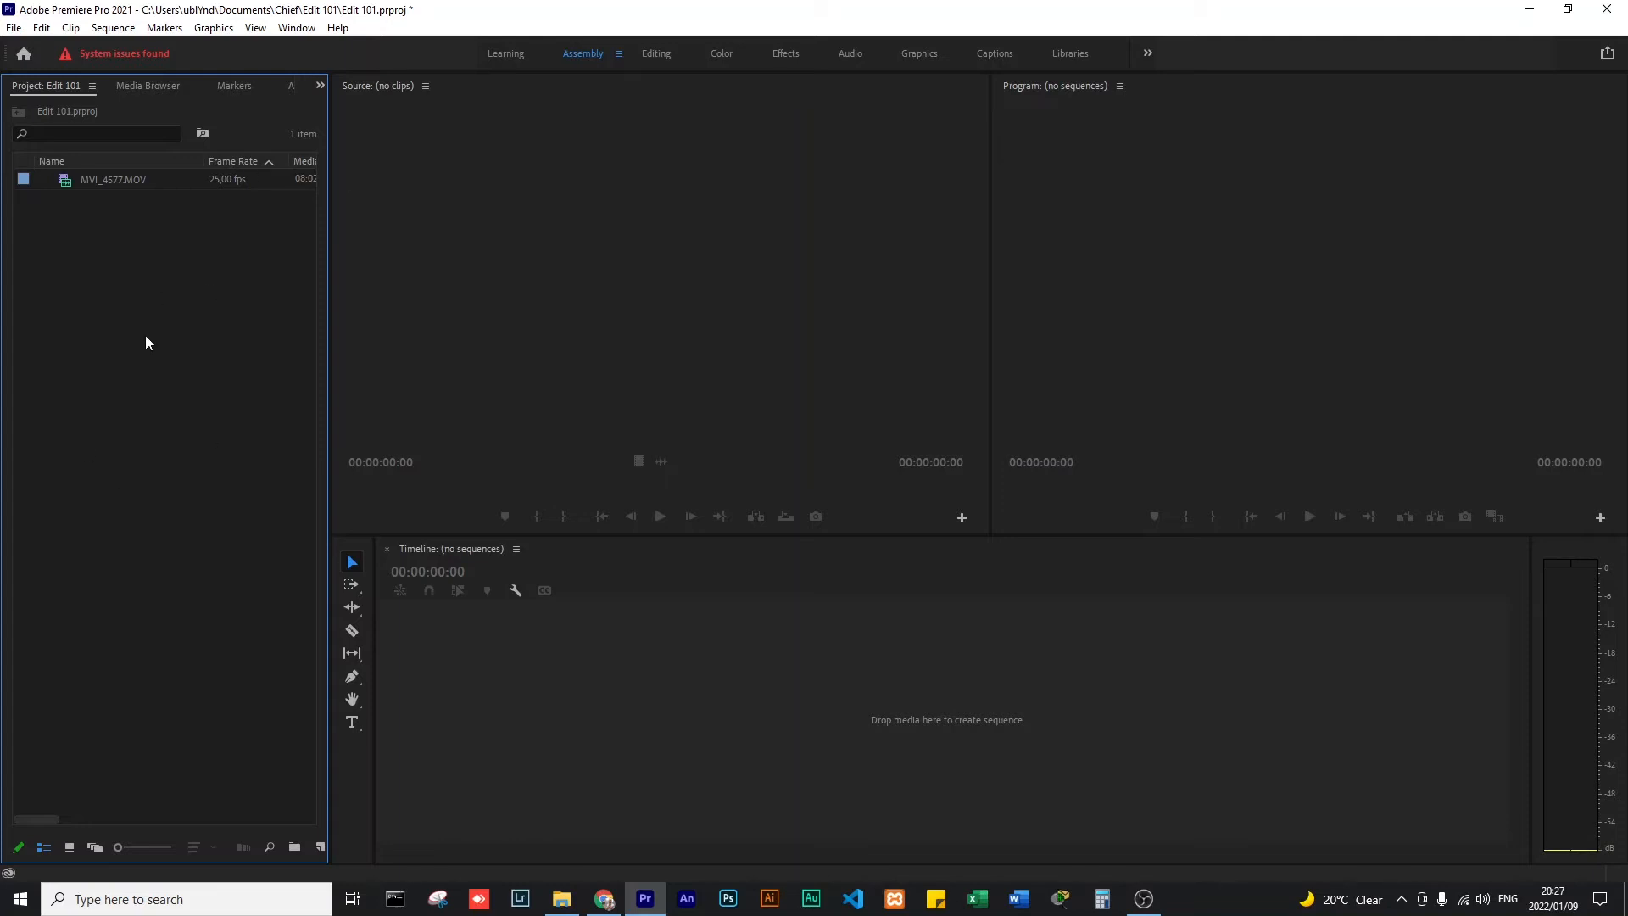
- Import the MVI_4578.MOV clip from the Footage folder into the project
right_click(81, 263)
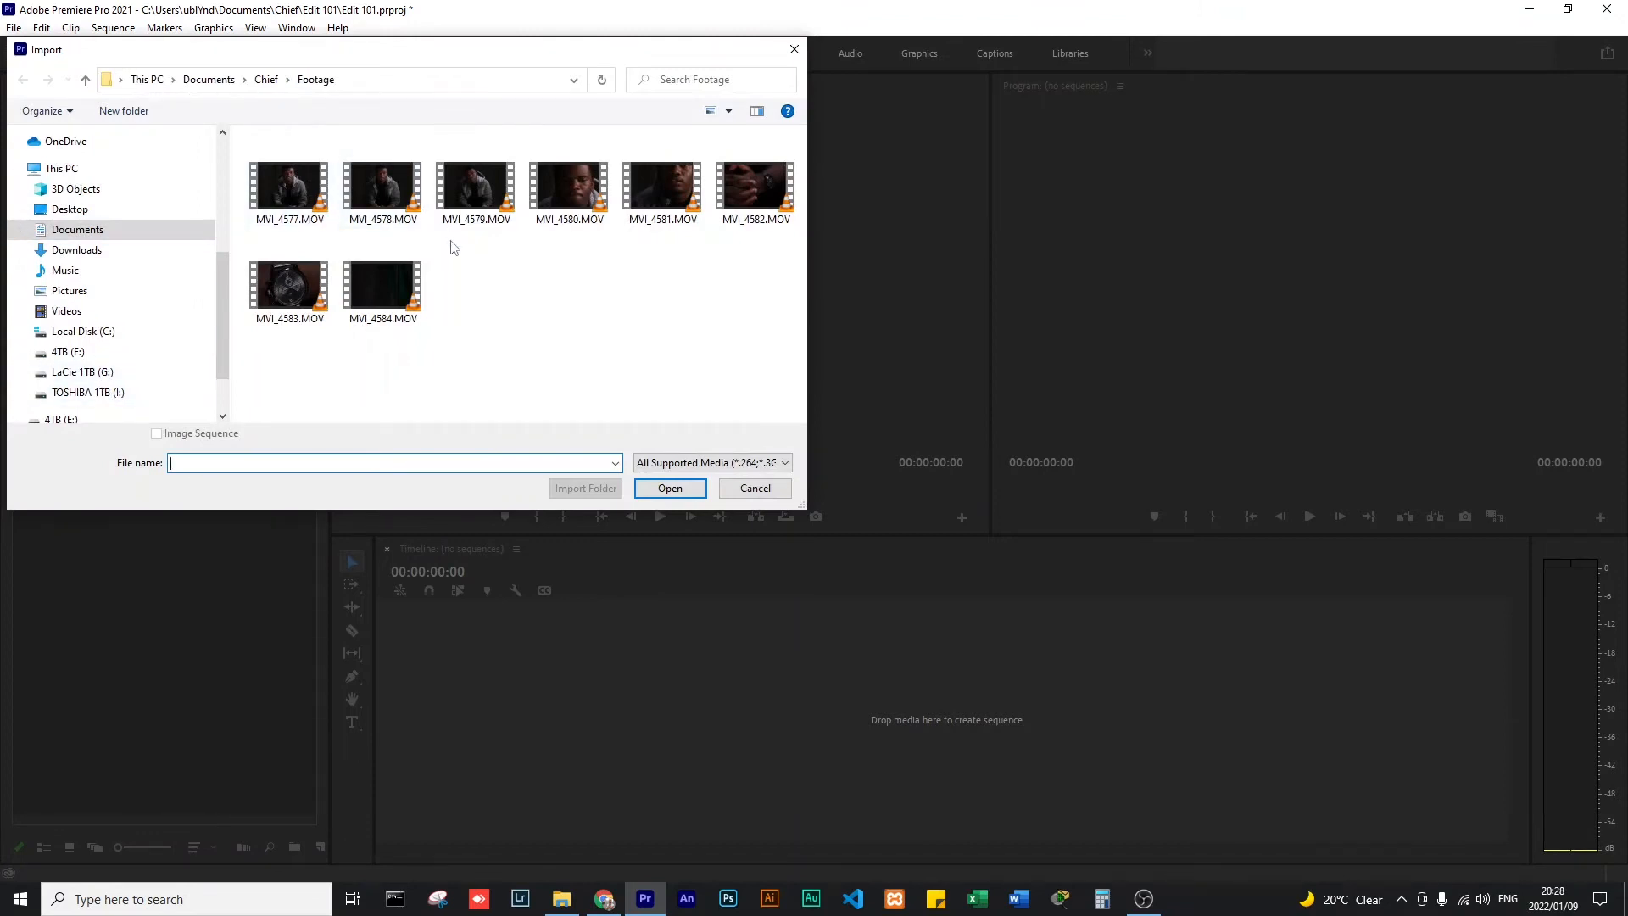
left_click_drag(521, 243, 360, 157)
left_click(514, 243)
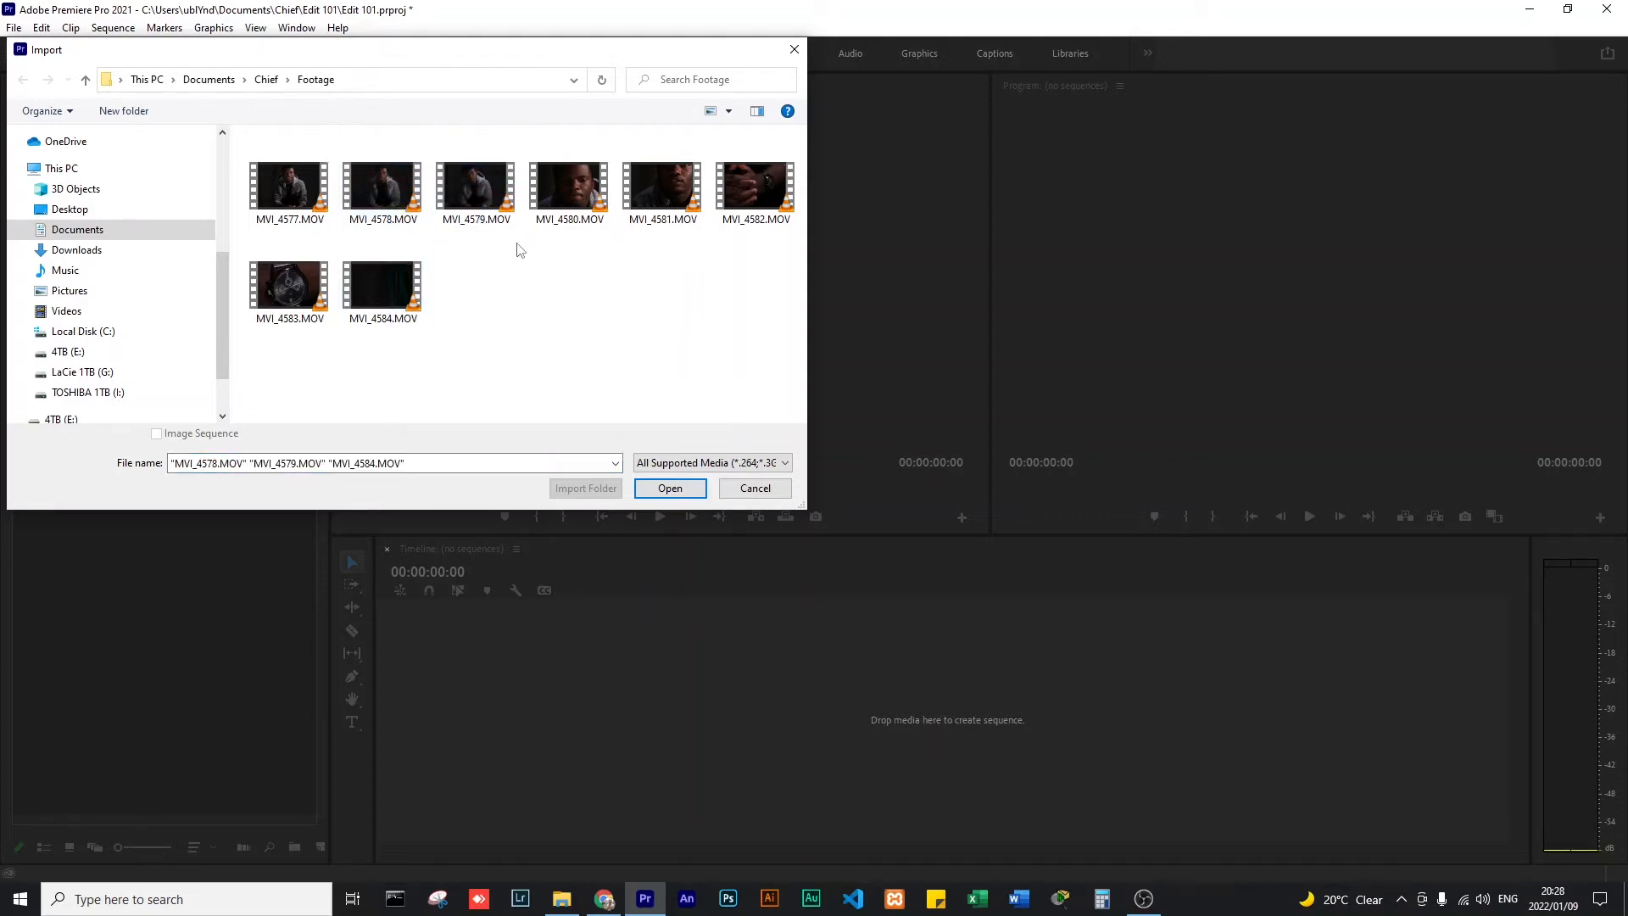
left_click_drag(518, 234, 415, 150)
left_click(395, 210)
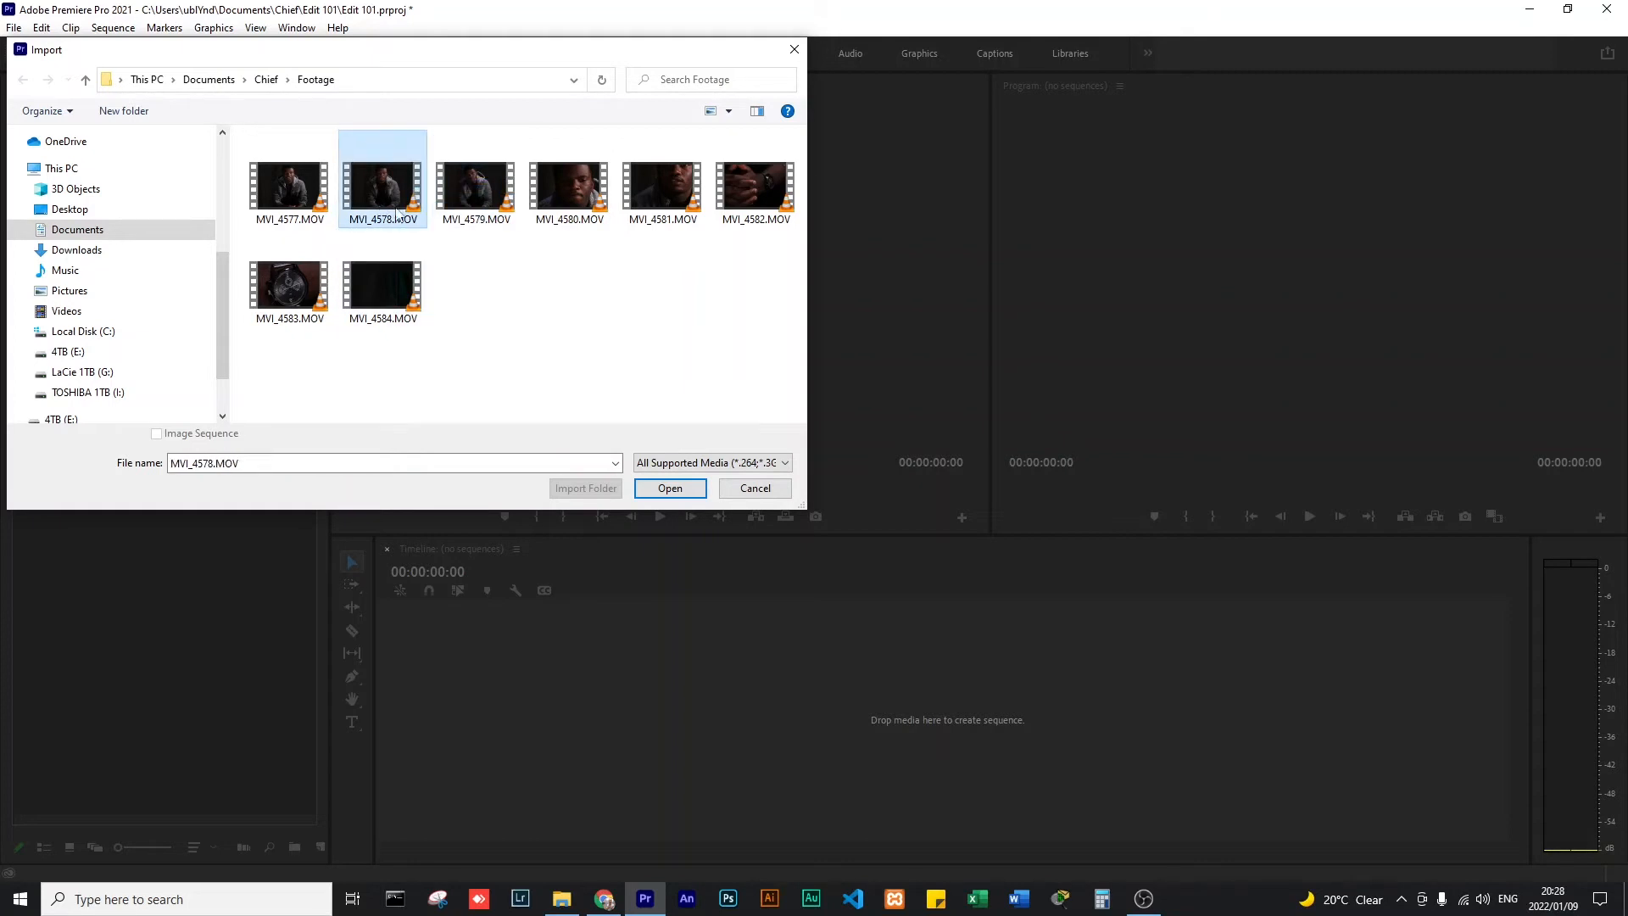
left_click(670, 489)
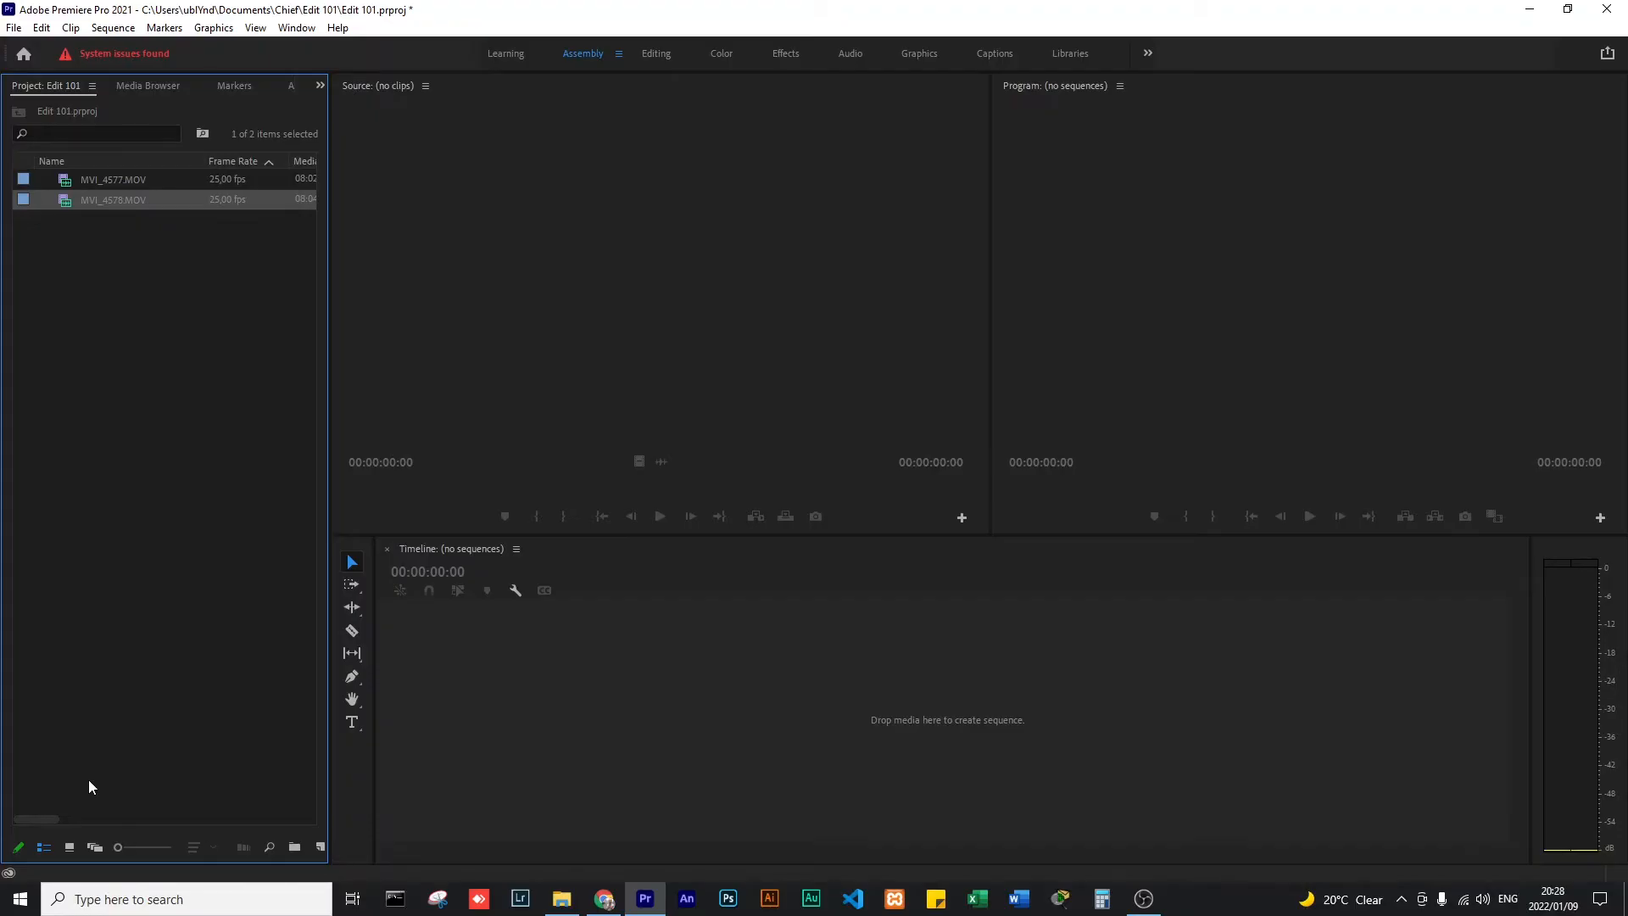
left_click(171, 433)
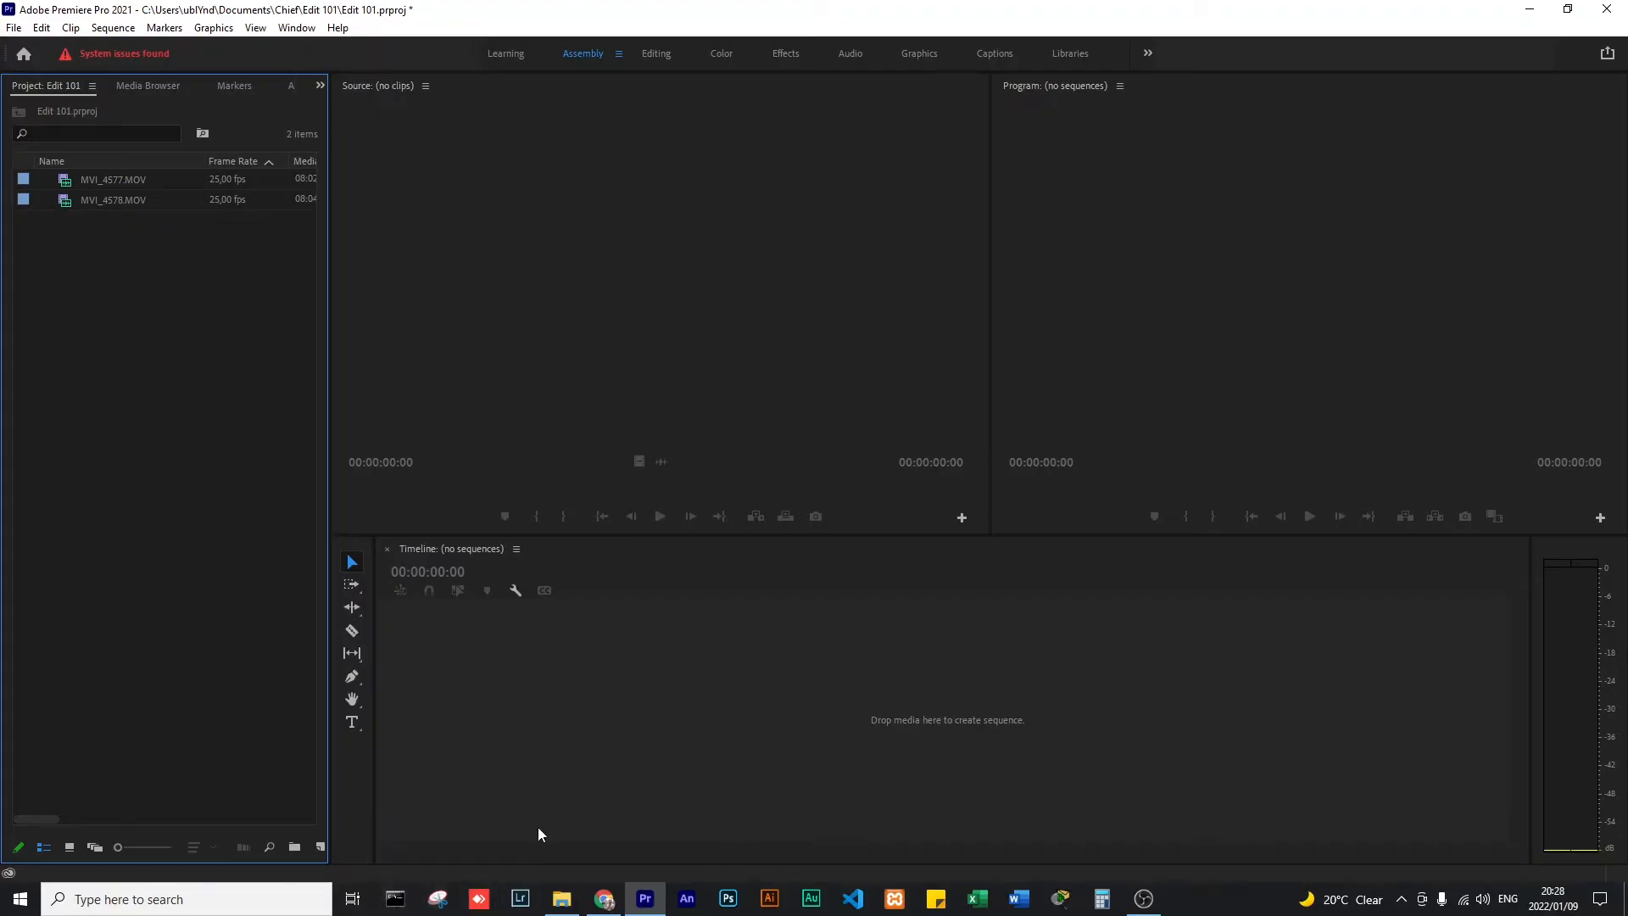
left_click(562, 899)
left_click_drag(797, 99, 825, 194)
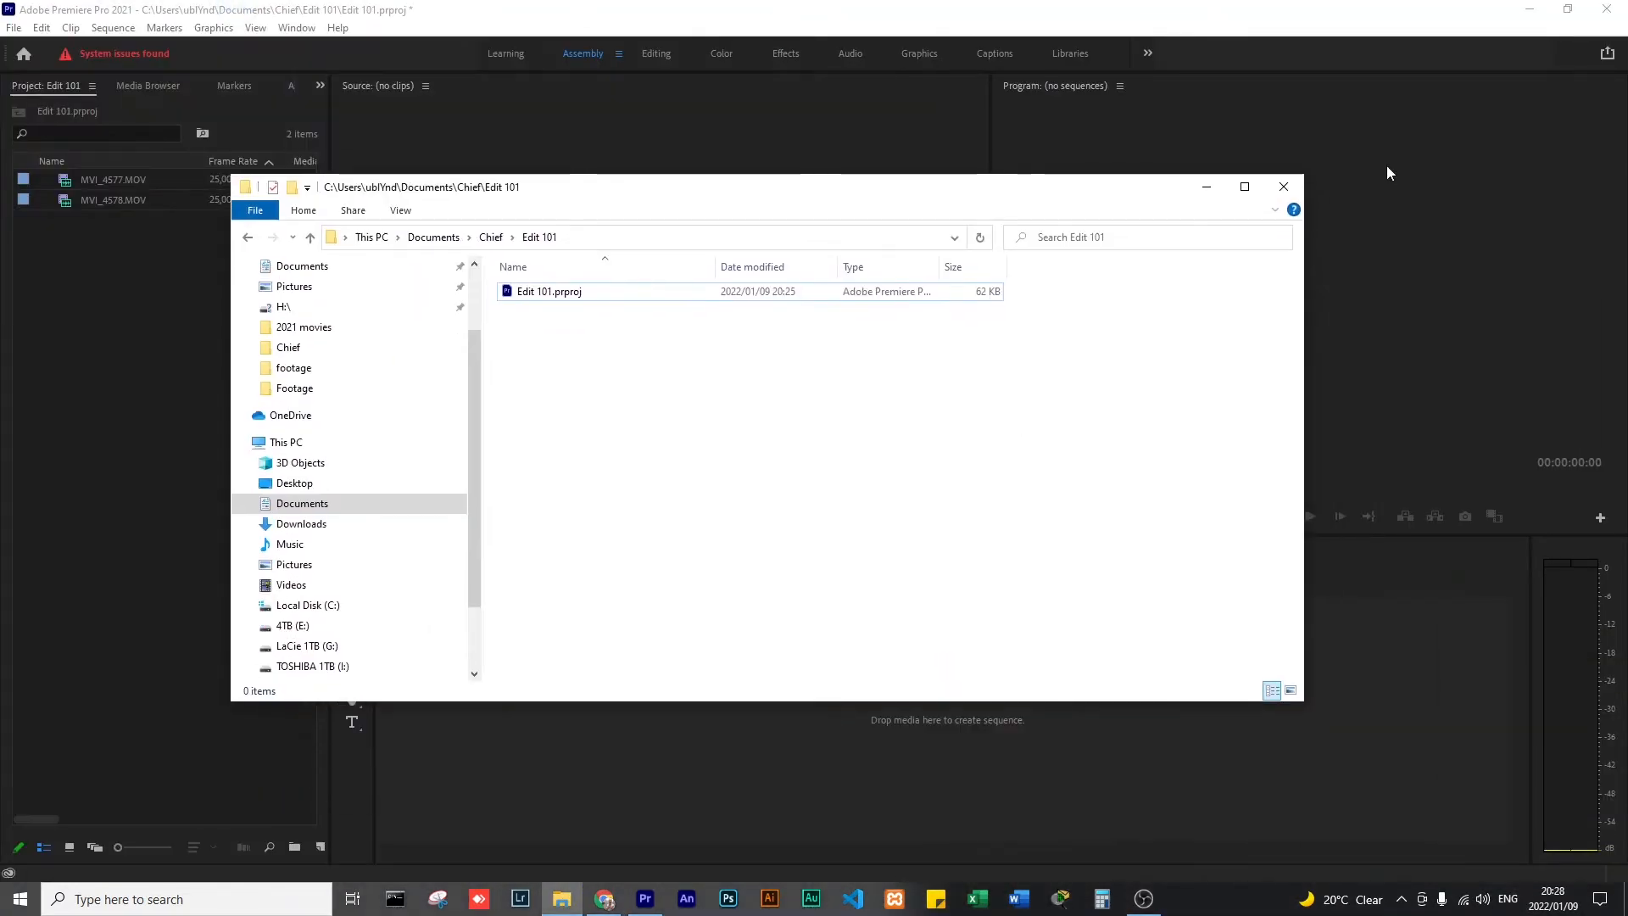
left_click(1283, 188)
left_click(577, 339)
- Switch to File Explorer and import all the clips from Documents\Chief\Footage, MVI_4577.MOV to MVI_4584.MOV, into the project's media list
left_click(560, 901)
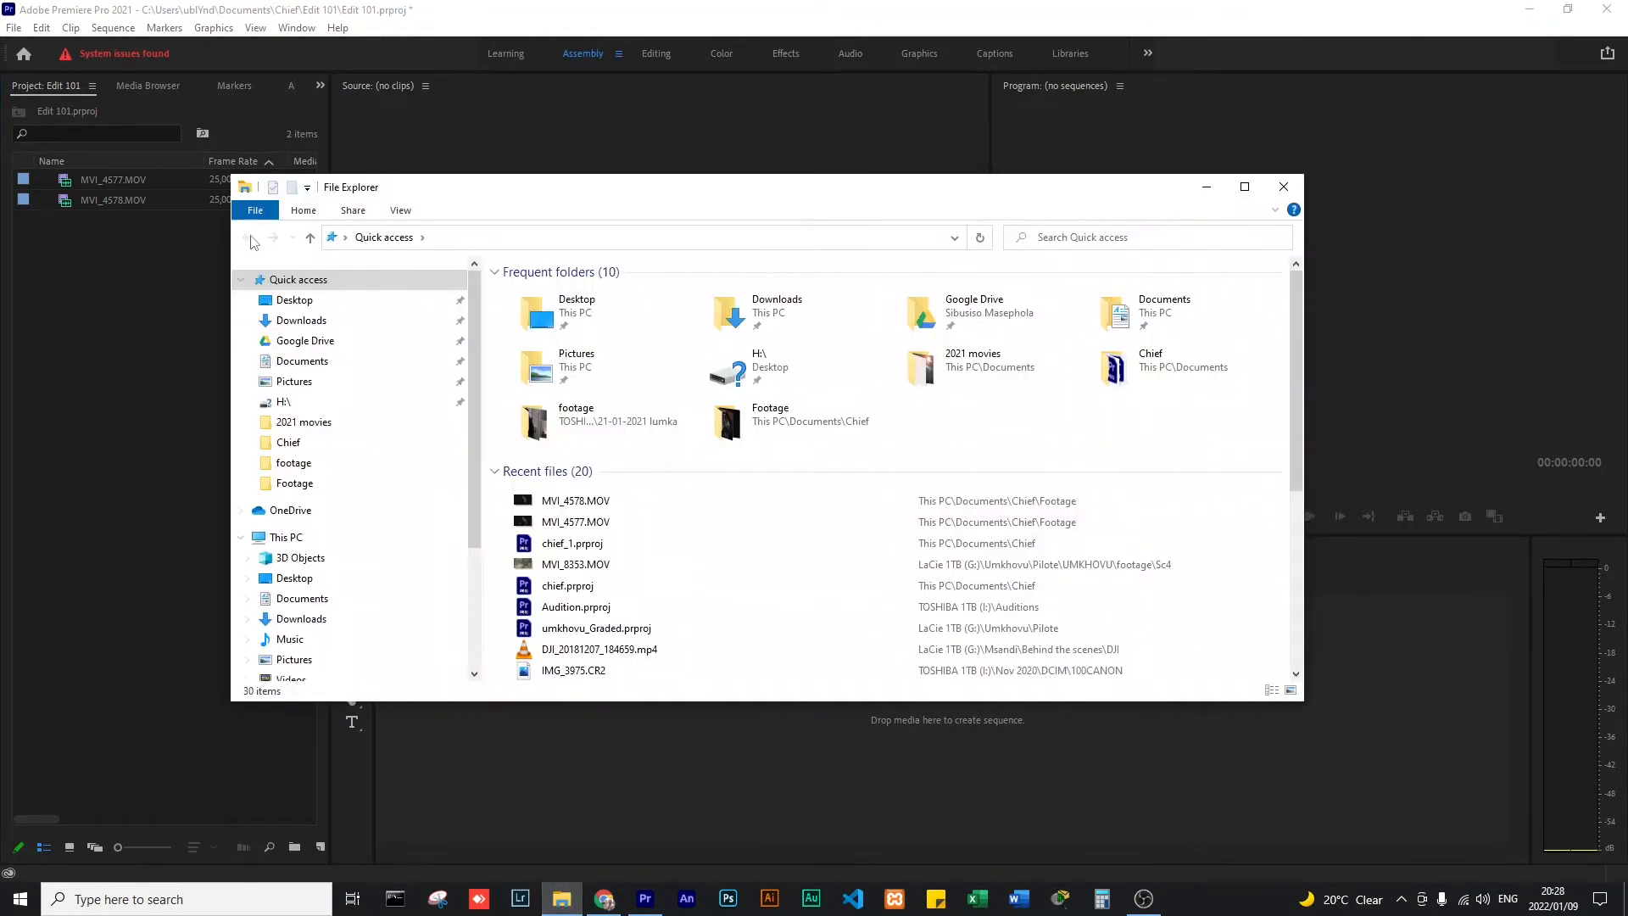
left_click(298, 362)
double_click(1014, 331)
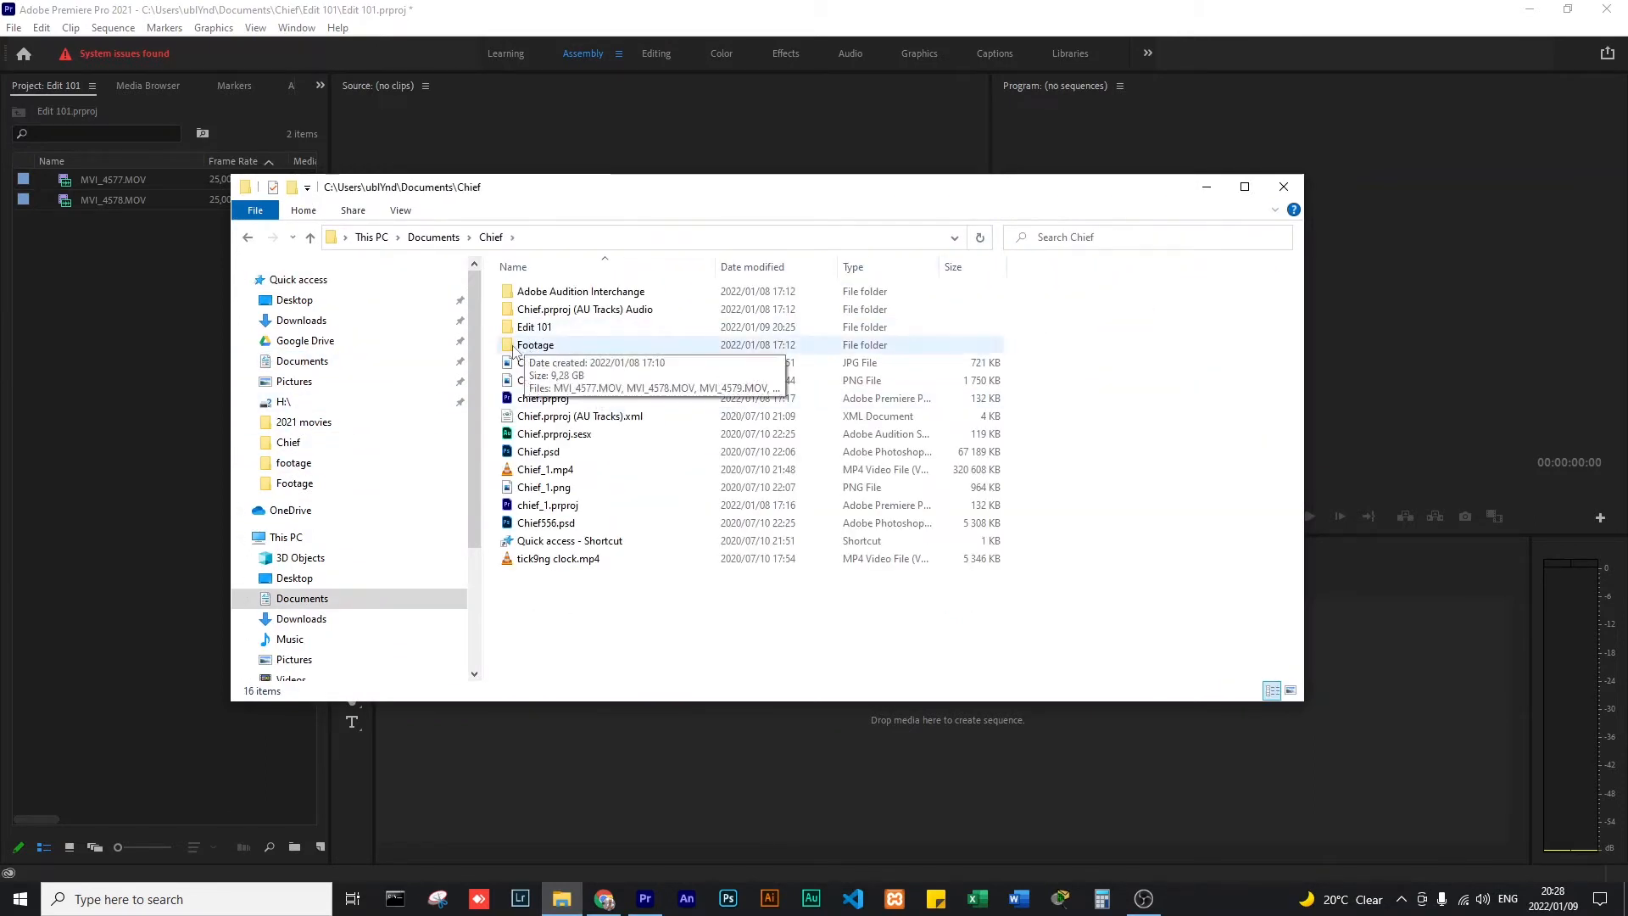
double_click(534, 345)
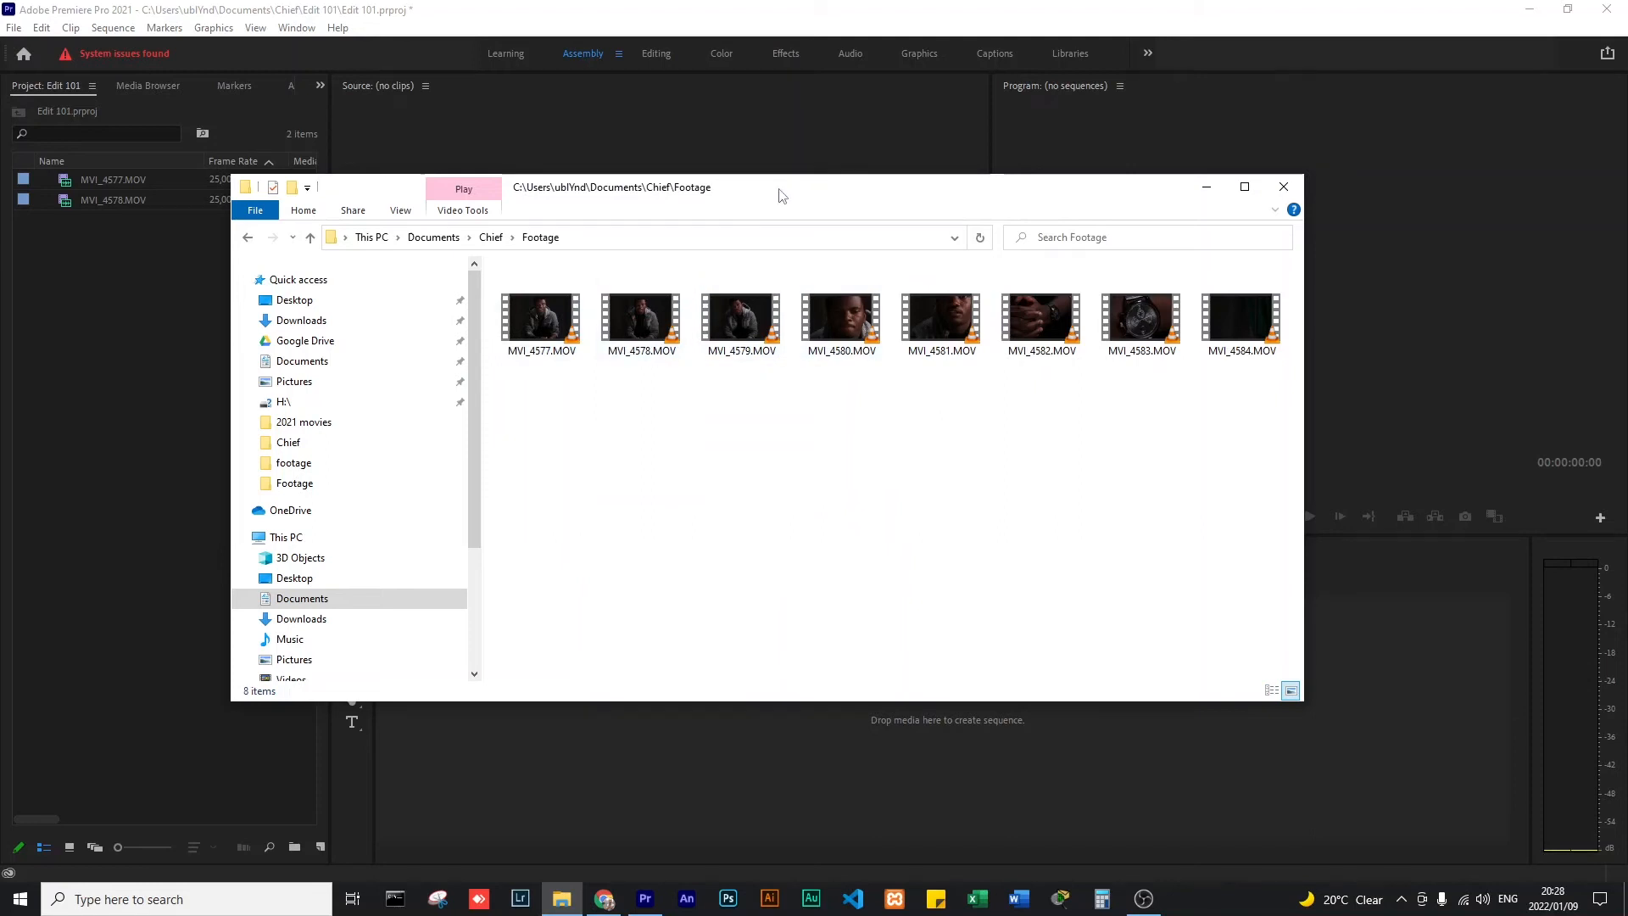
left_click_drag(781, 195, 858, 150)
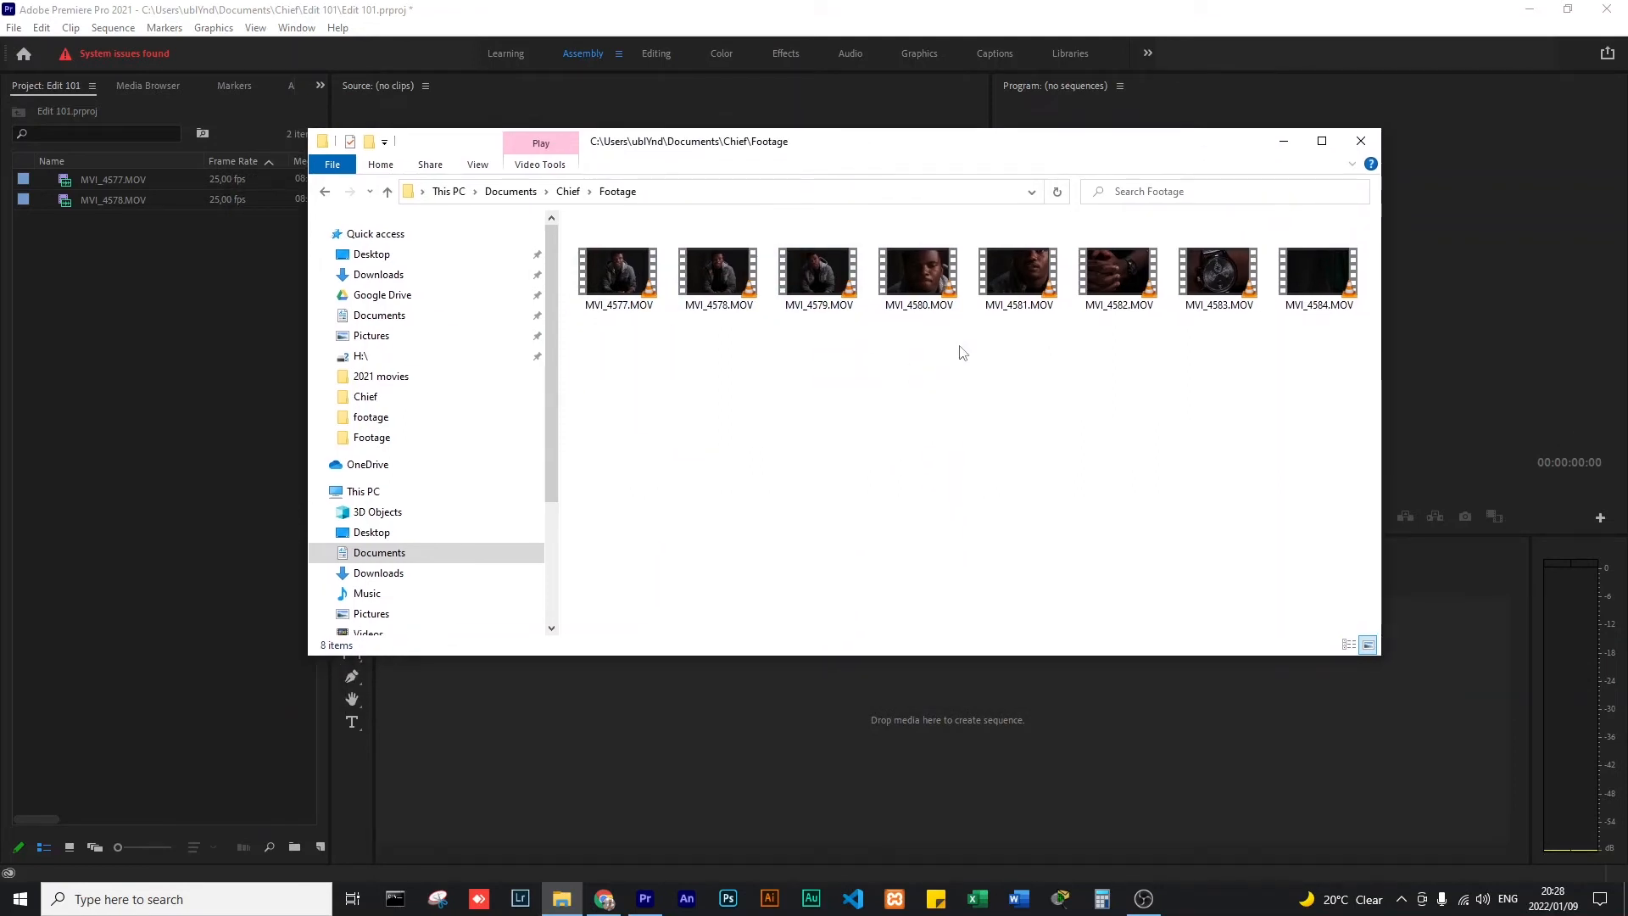
left_click_drag(1349, 413, 563, 217)
left_click_drag(930, 286, 88, 383)
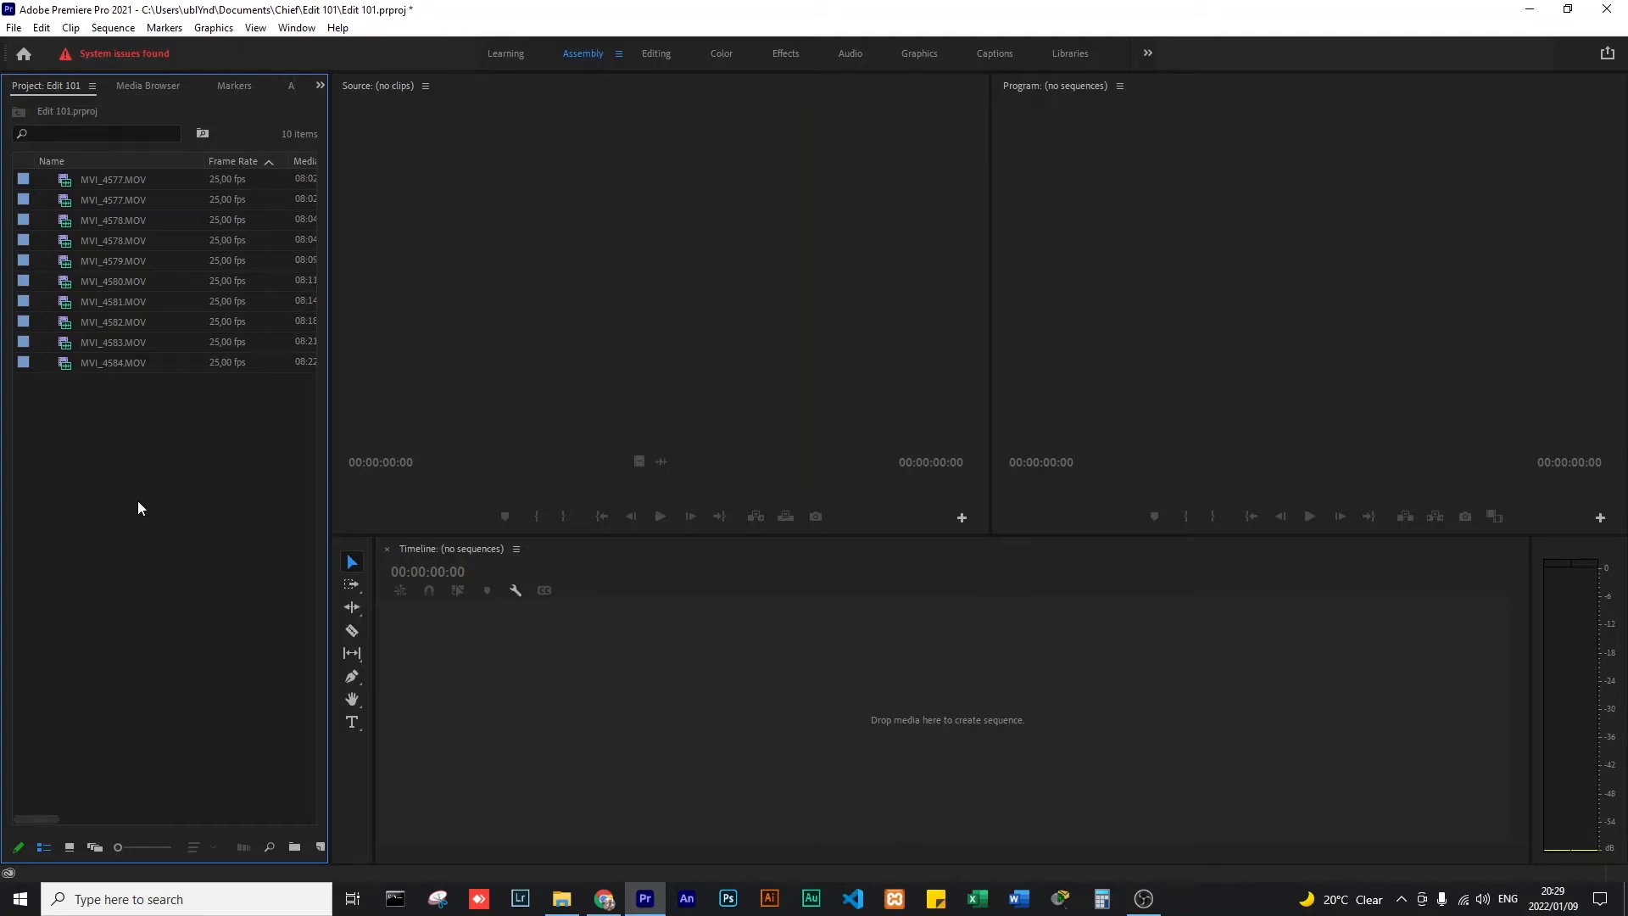
- Create a new sequence named Edit101-1 with the ARRI 1080p 23.976 preset
left_click(22, 32)
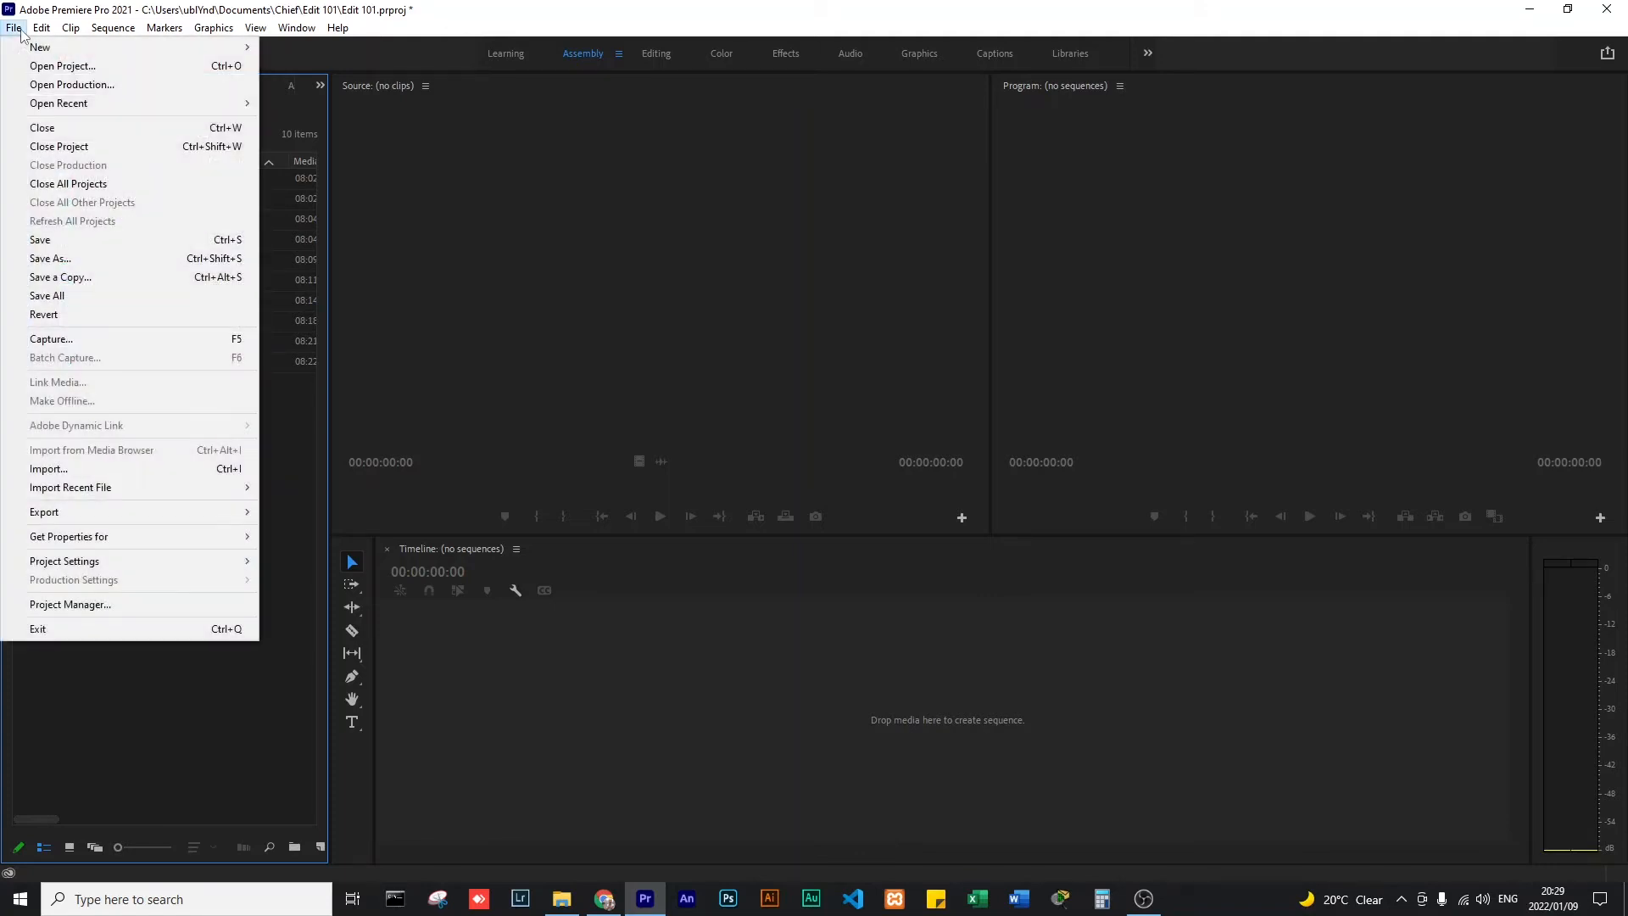
mouse_move(46, 53)
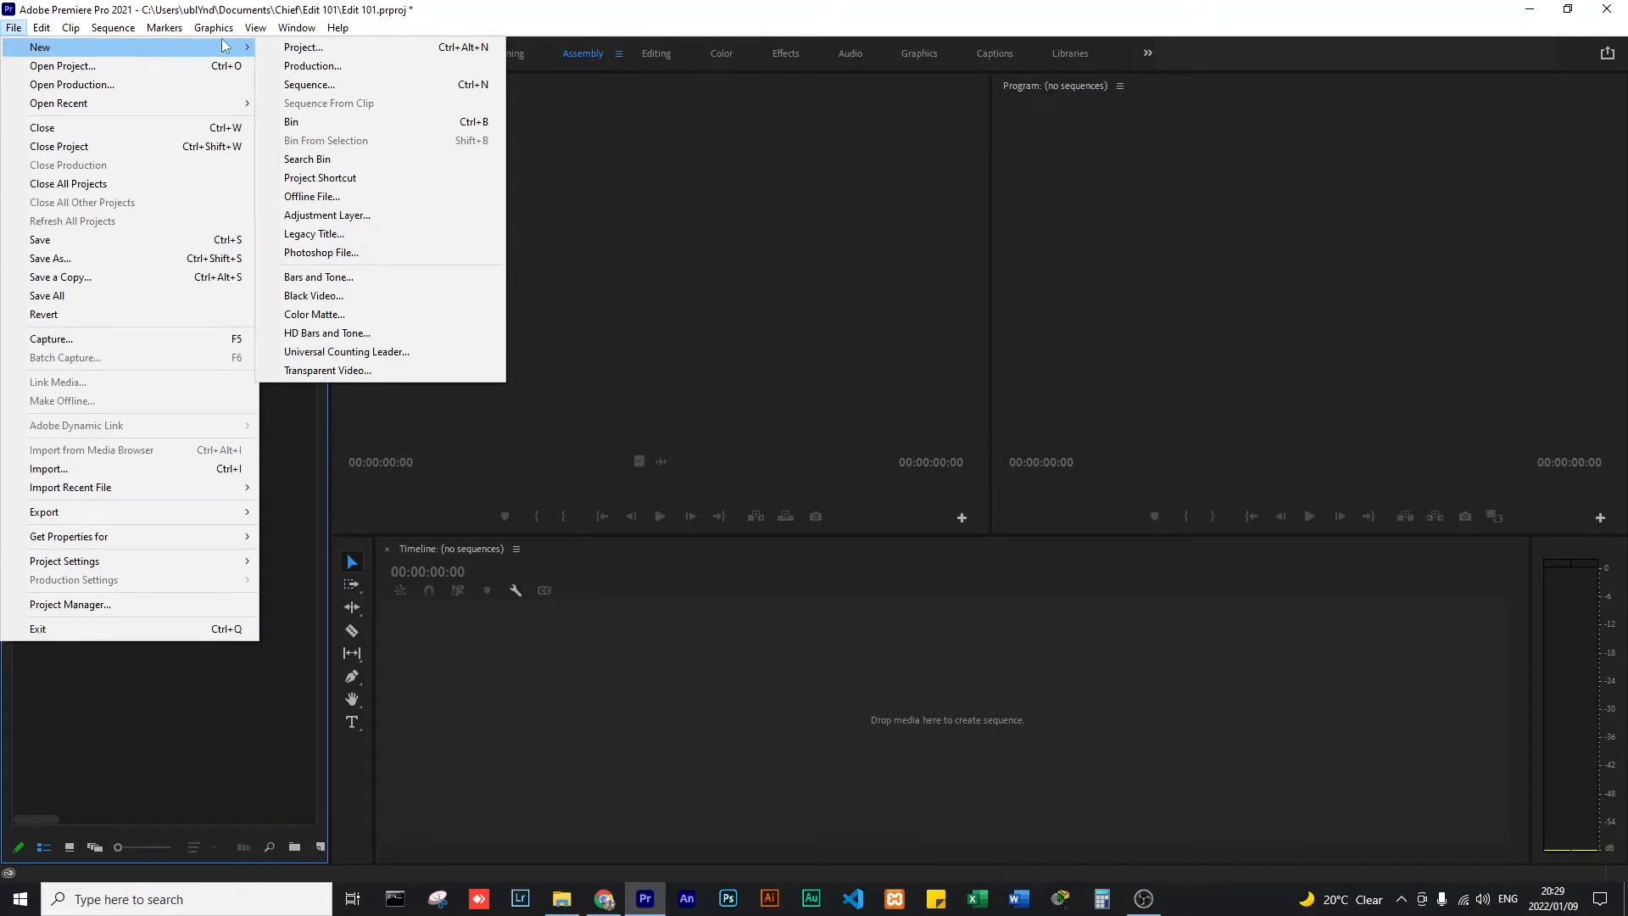
left_click(310, 85)
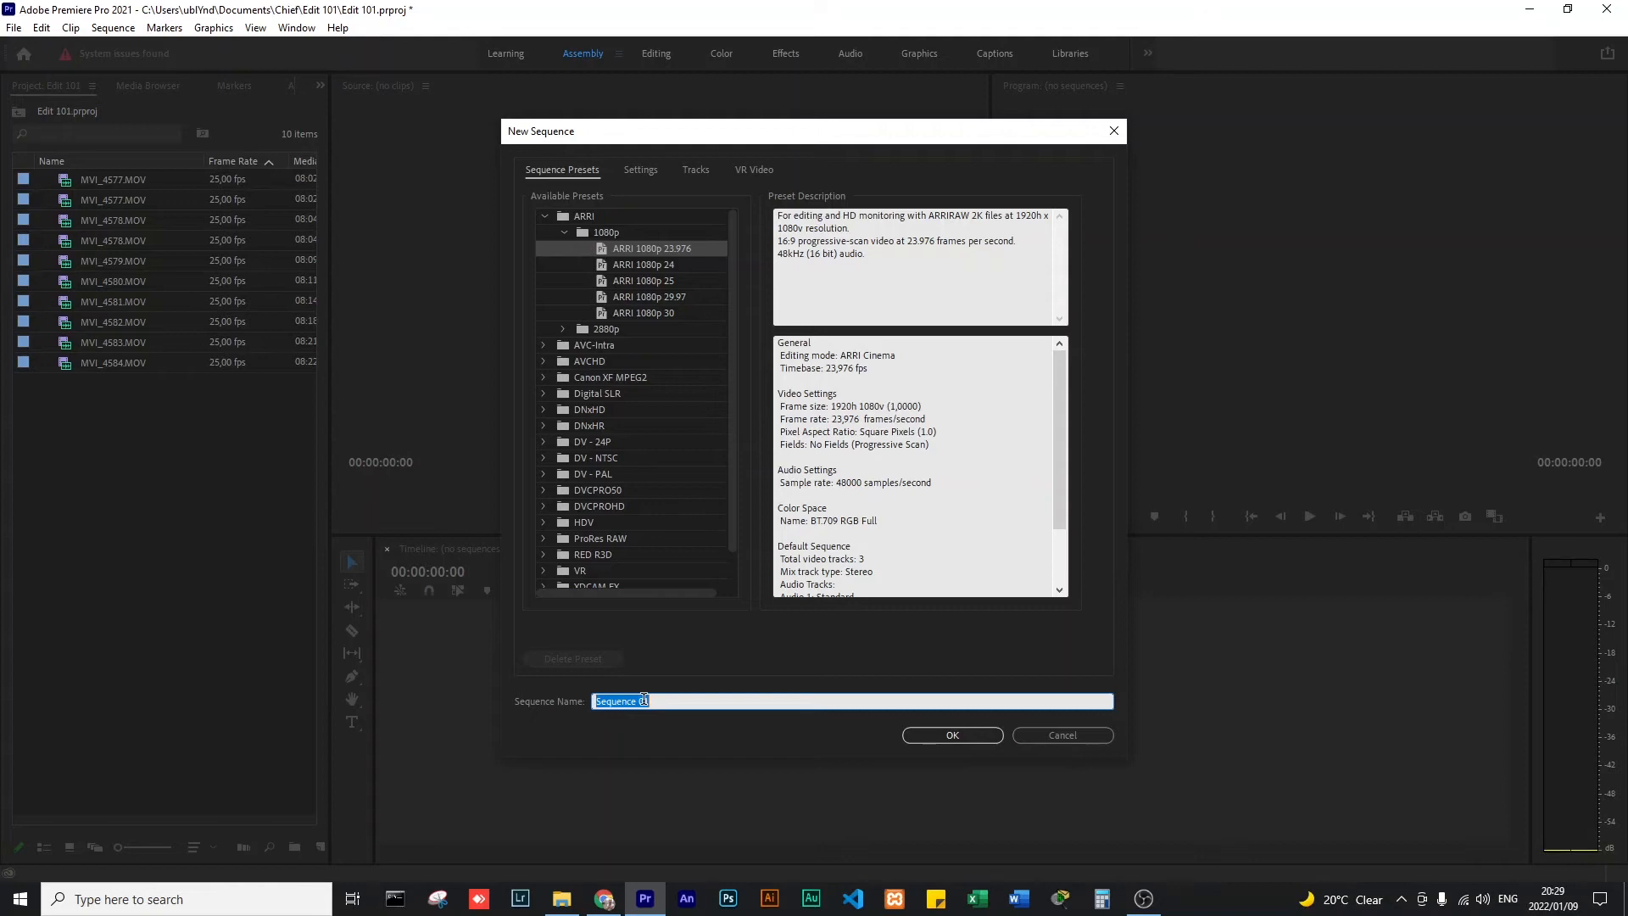
type("Edit101-1")
left_click(600, 701)
type("dit101-1")
left_click(649, 736)
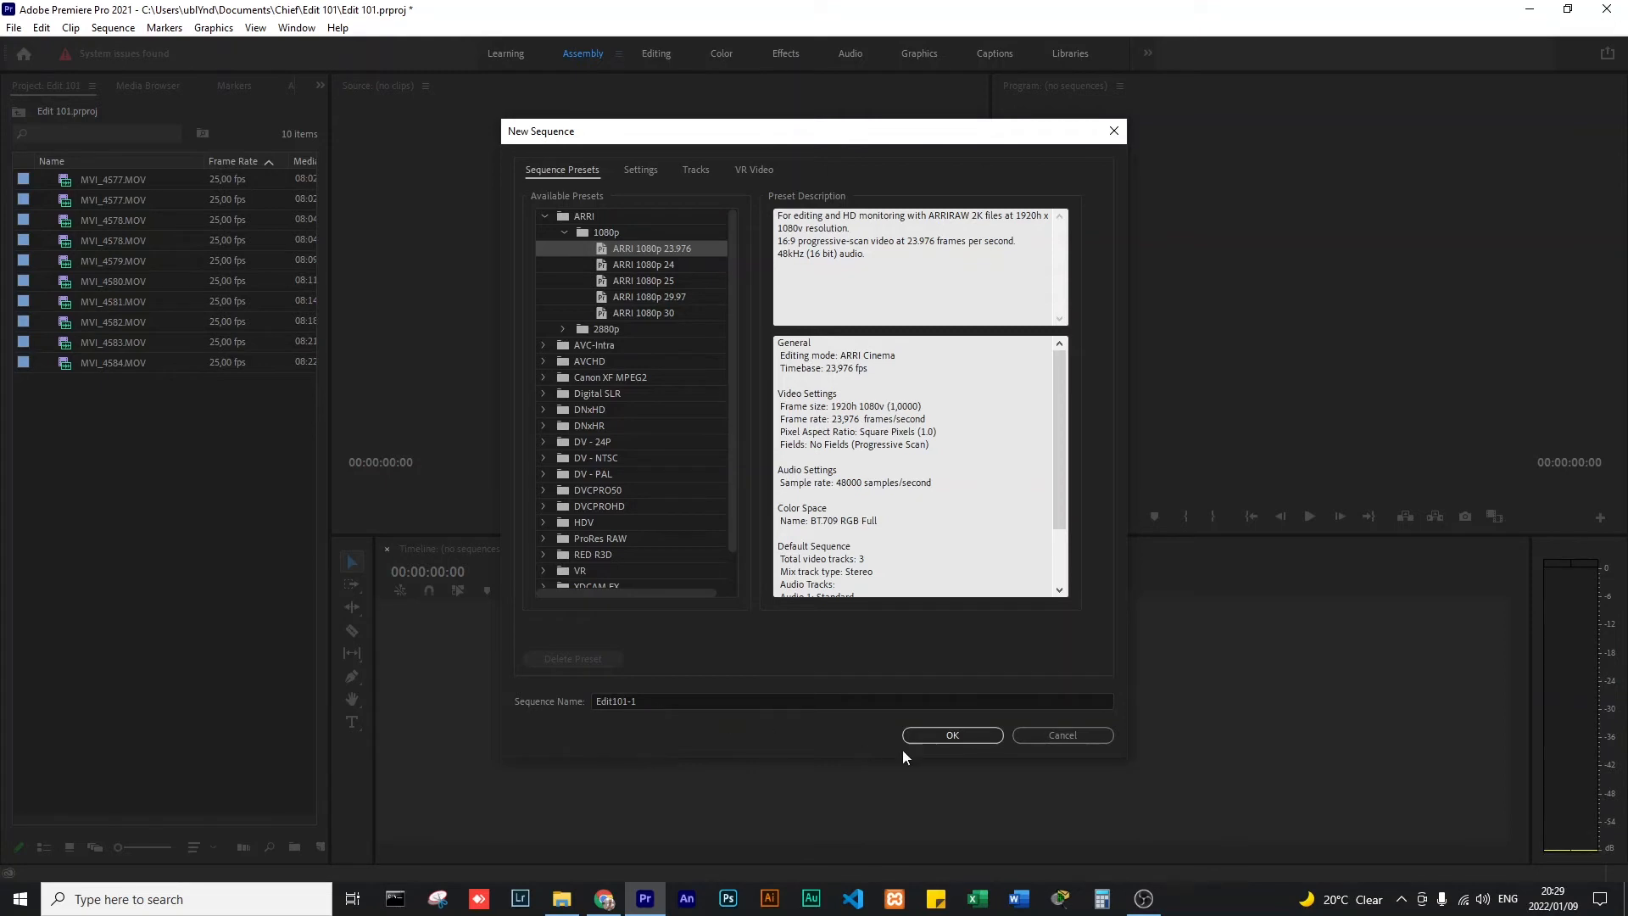
left_click(942, 734)
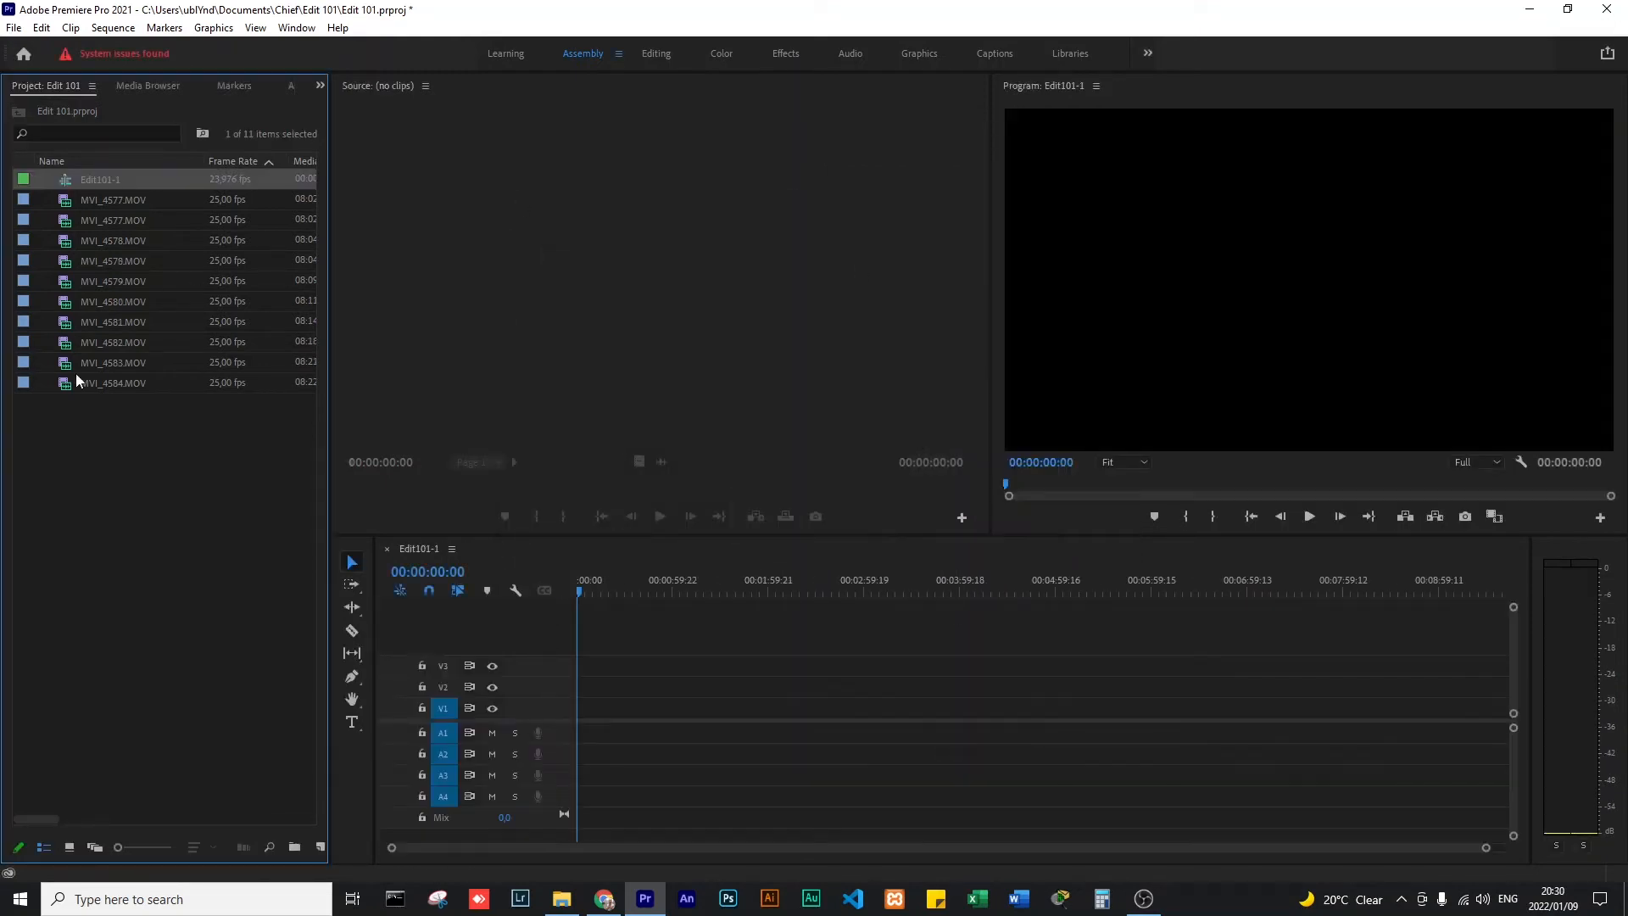
- Select the Edit101-1 sequence in the media list and close its timeline
left_click(109, 566)
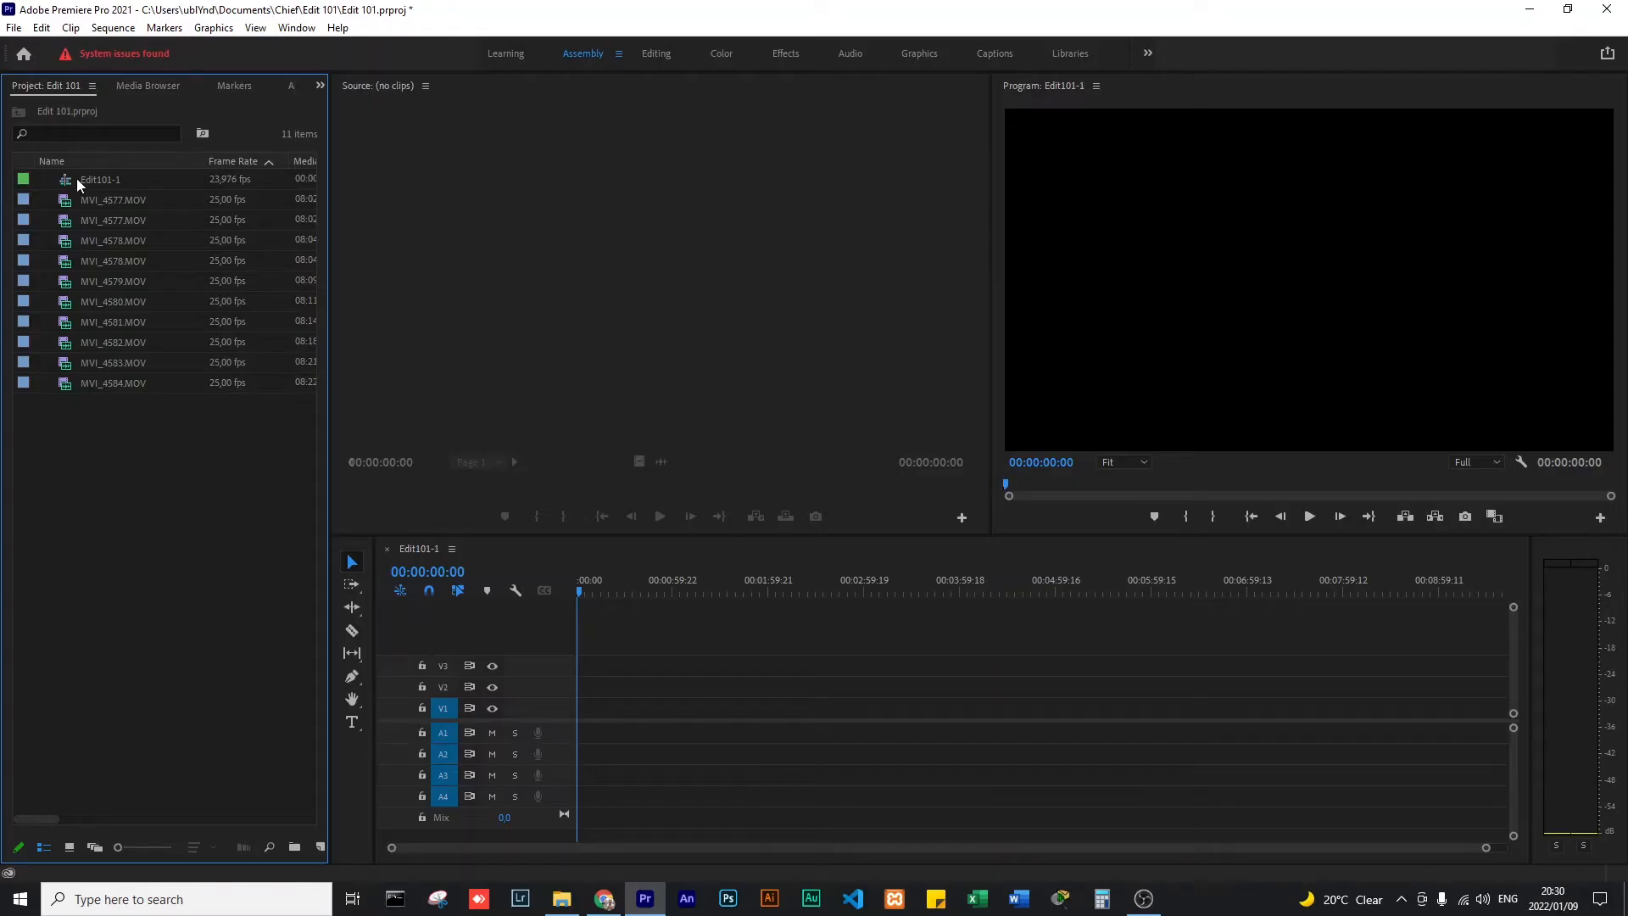
left_click(80, 183)
left_click(721, 729)
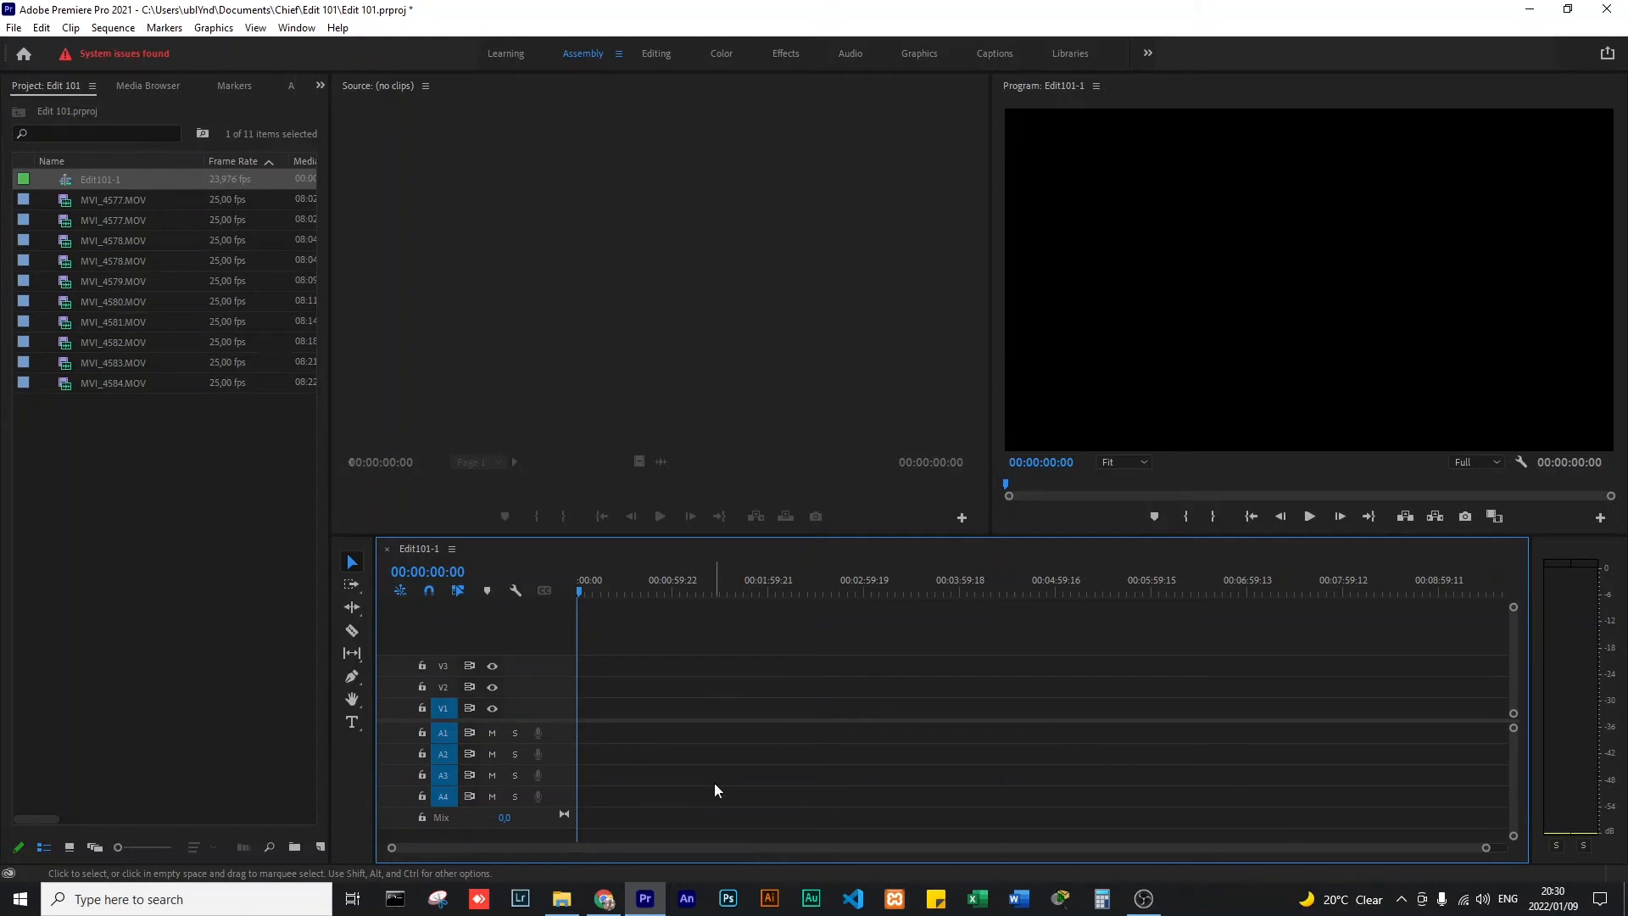
left_click(388, 552)
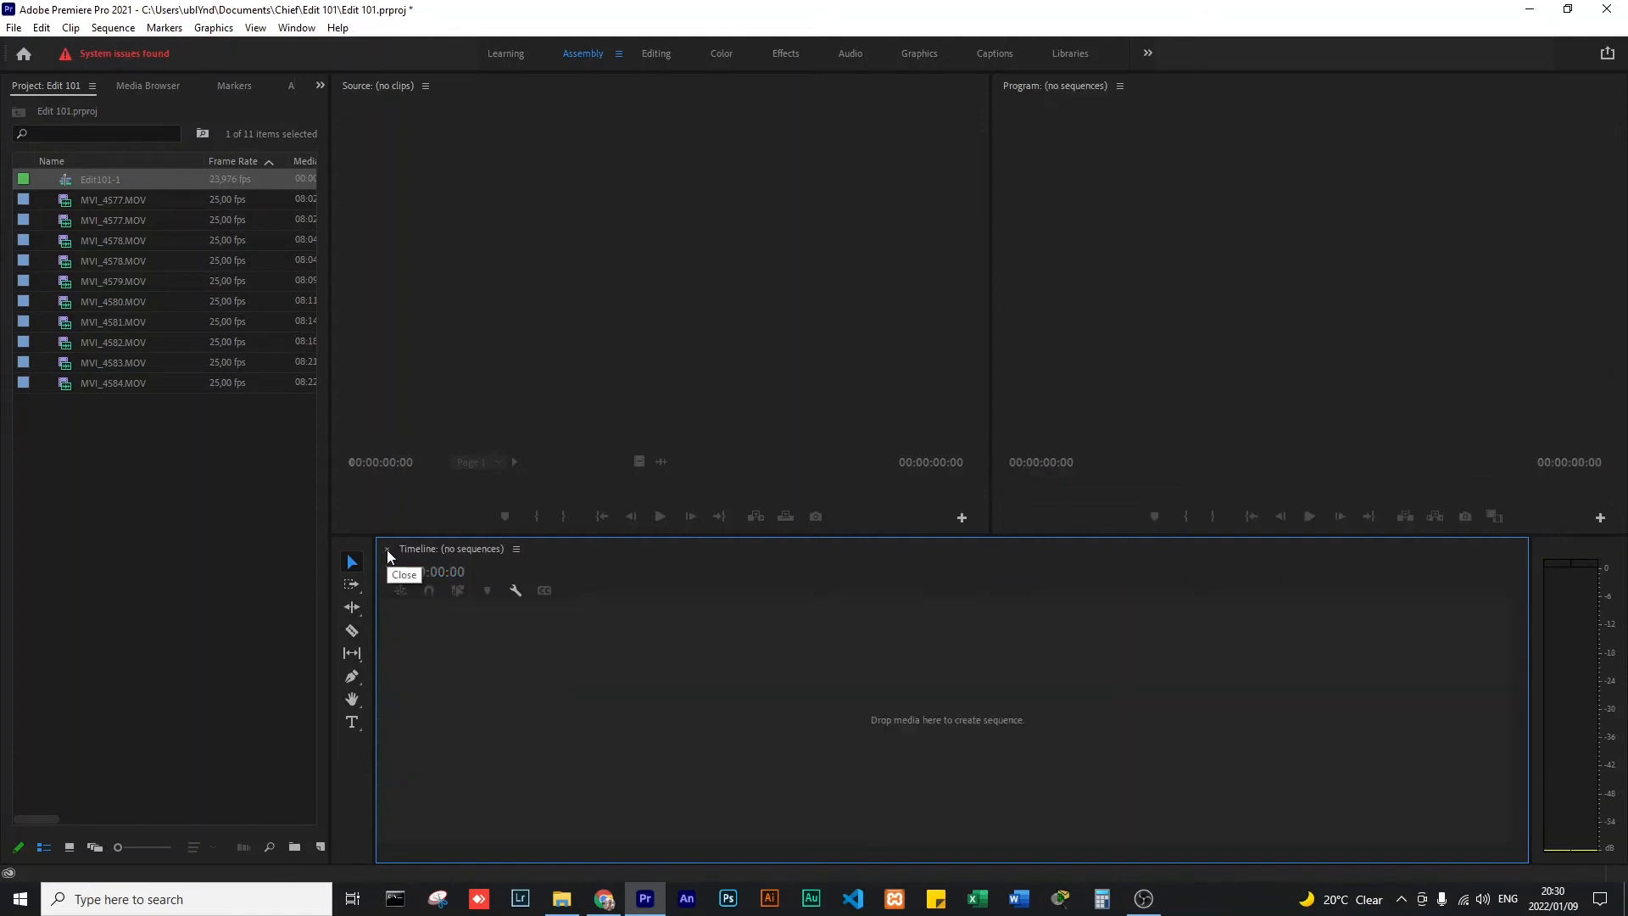
left_click(117, 469)
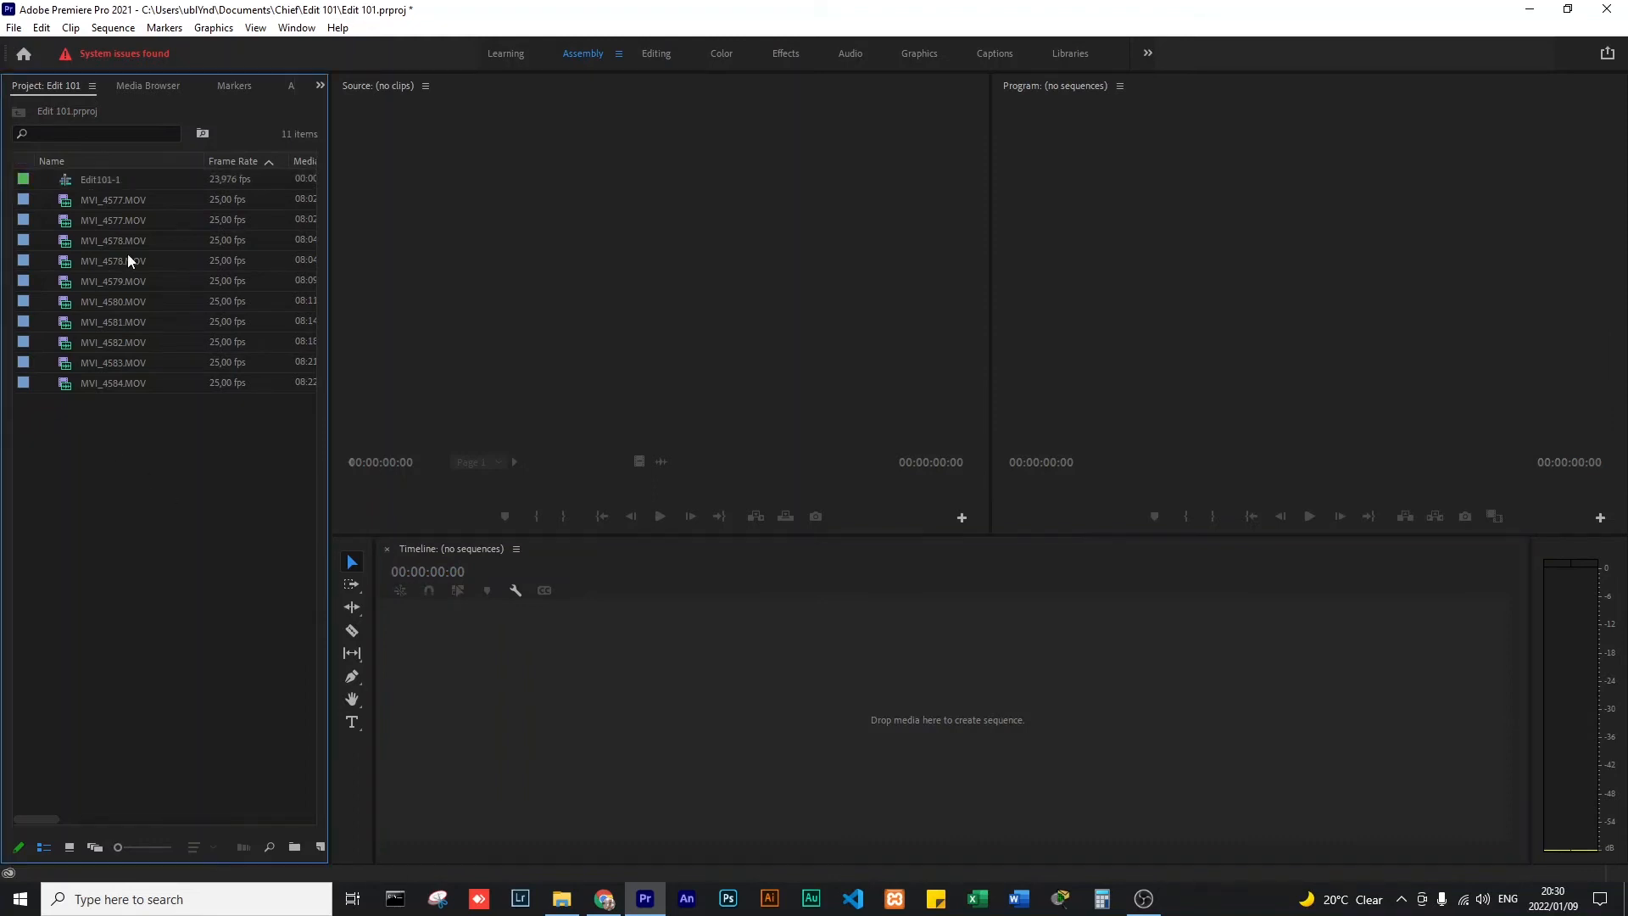
left_click(105, 181)
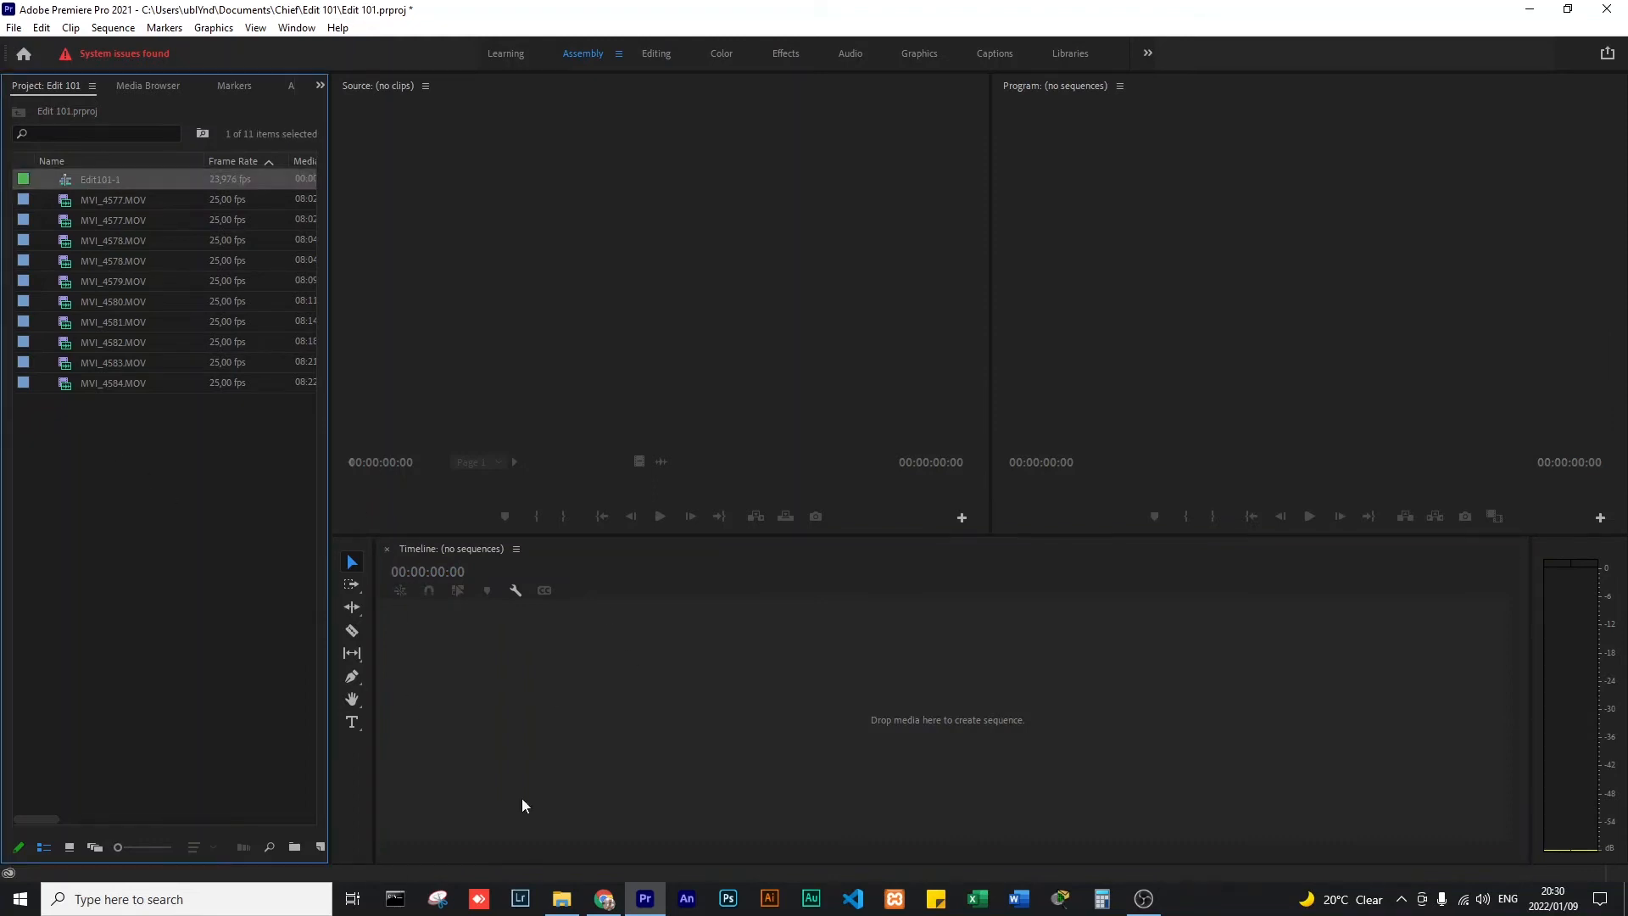
left_click(843, 735)
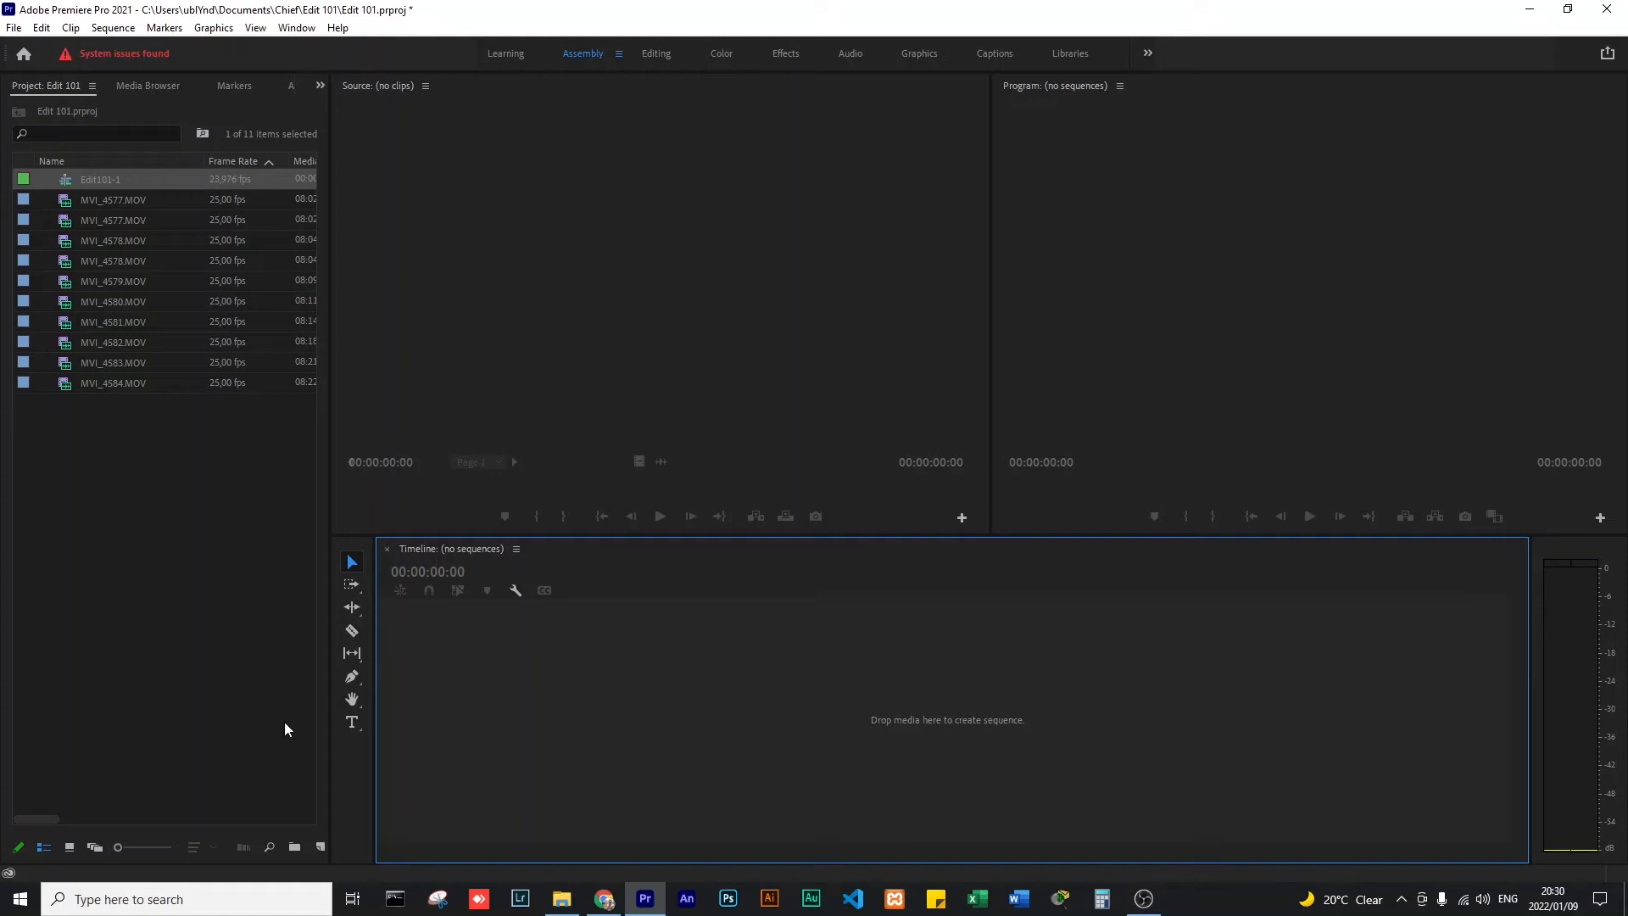
left_click(176, 610)
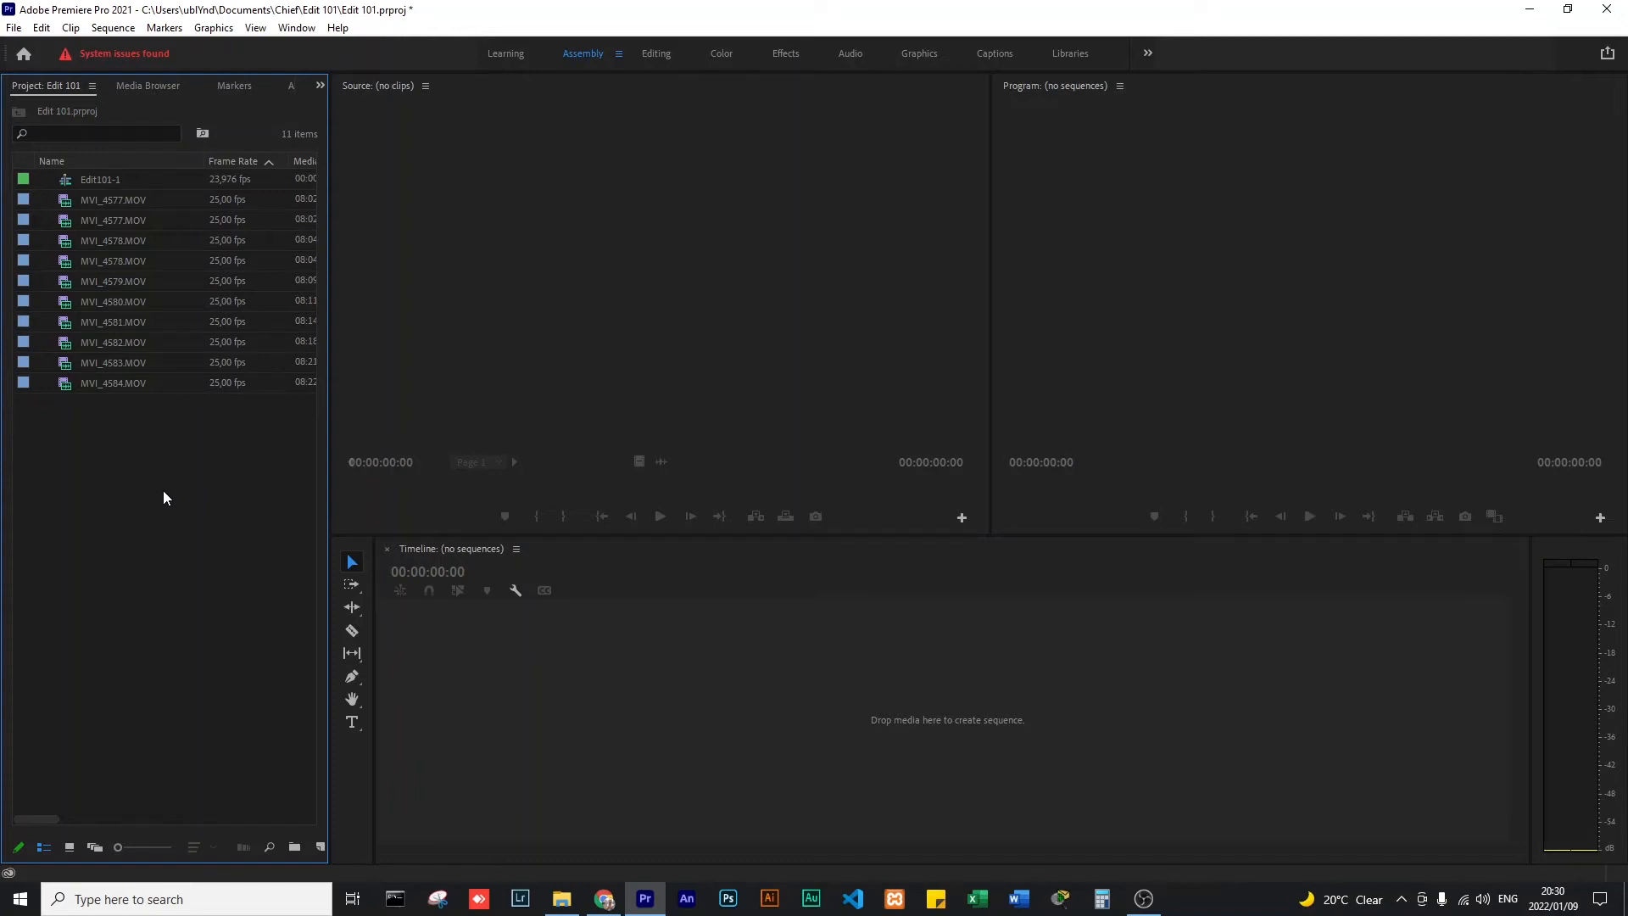
- Create a second sequence named Edit101-2 with the ARRI 1080p 23.976 preset
left_click(321, 847)
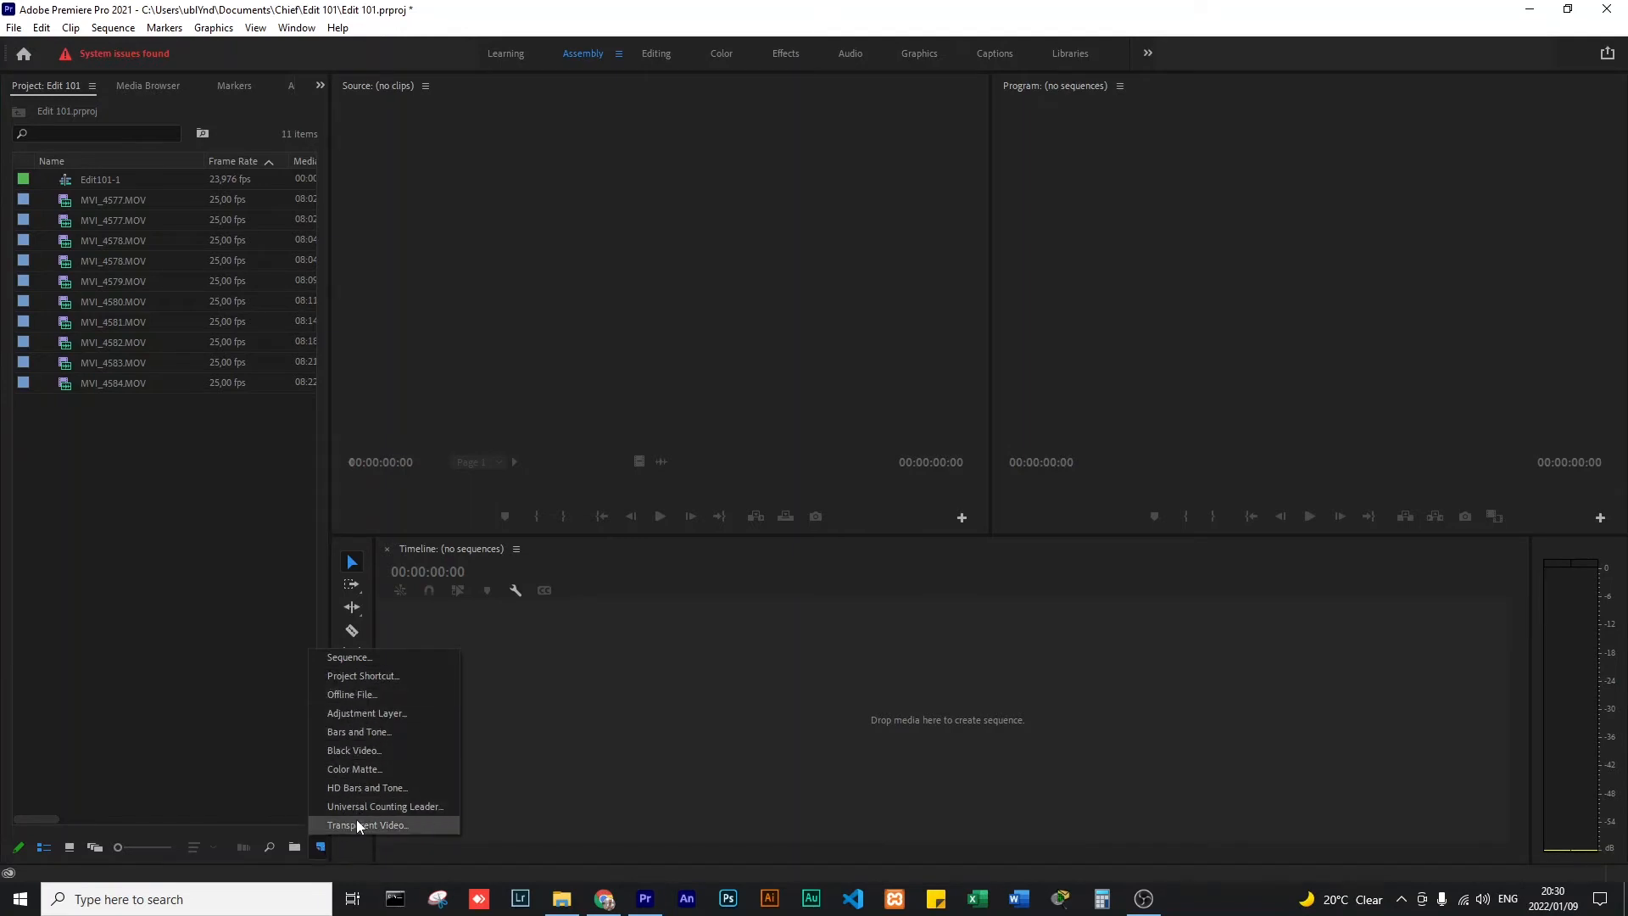
left_click(351, 663)
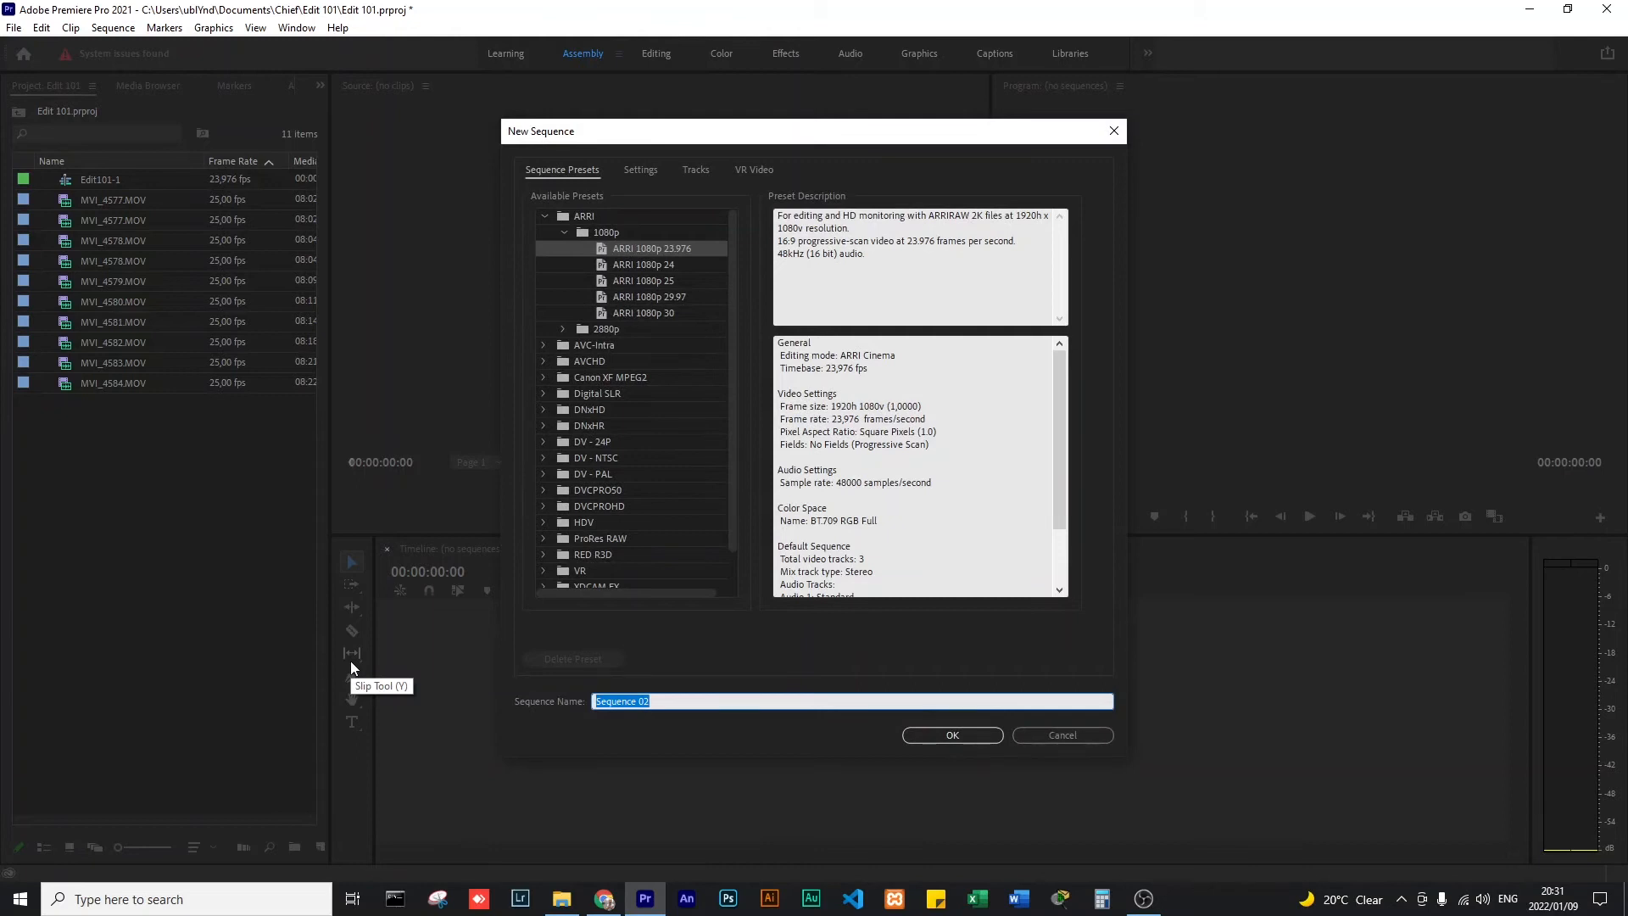
left_click(769, 728)
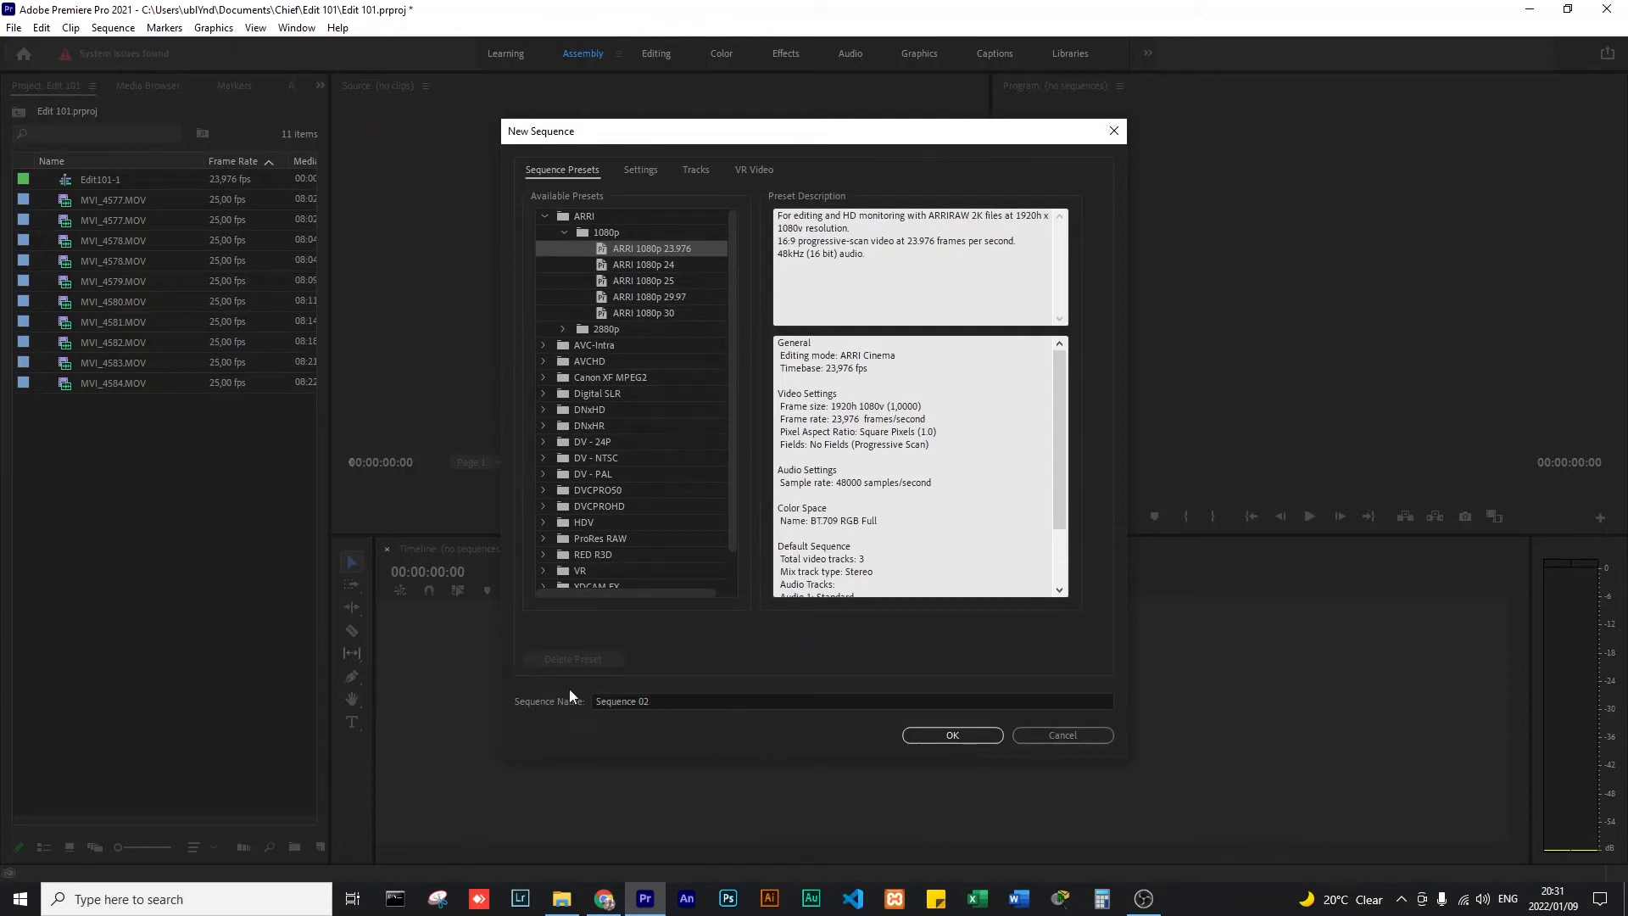
left_click(654, 699)
type("Edit101-2")
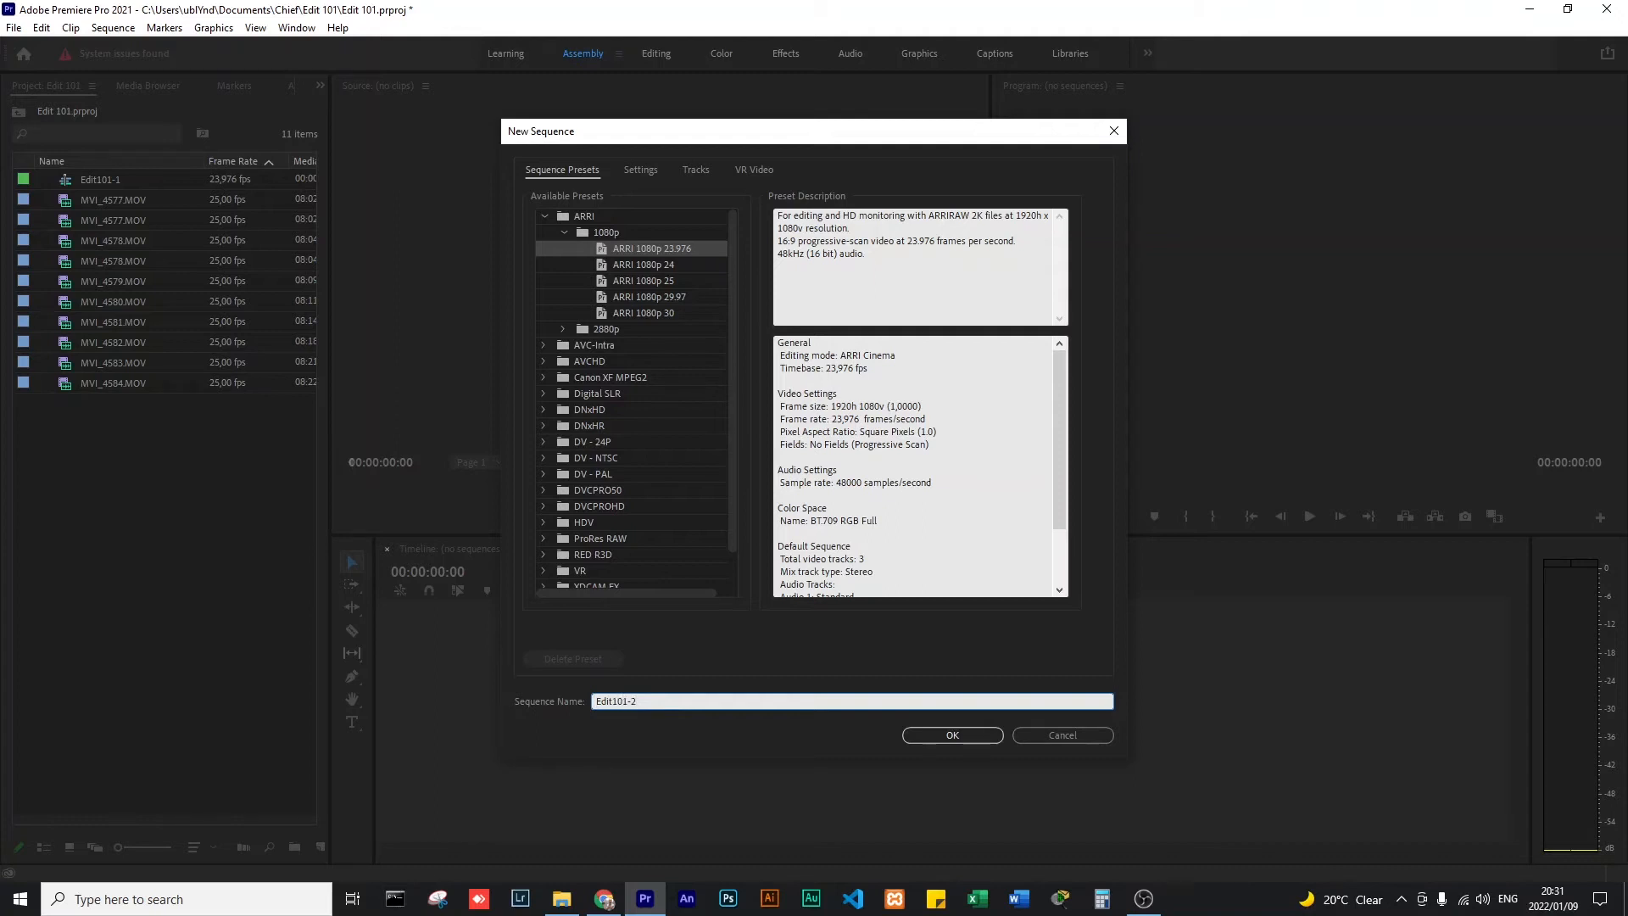
left_click(956, 736)
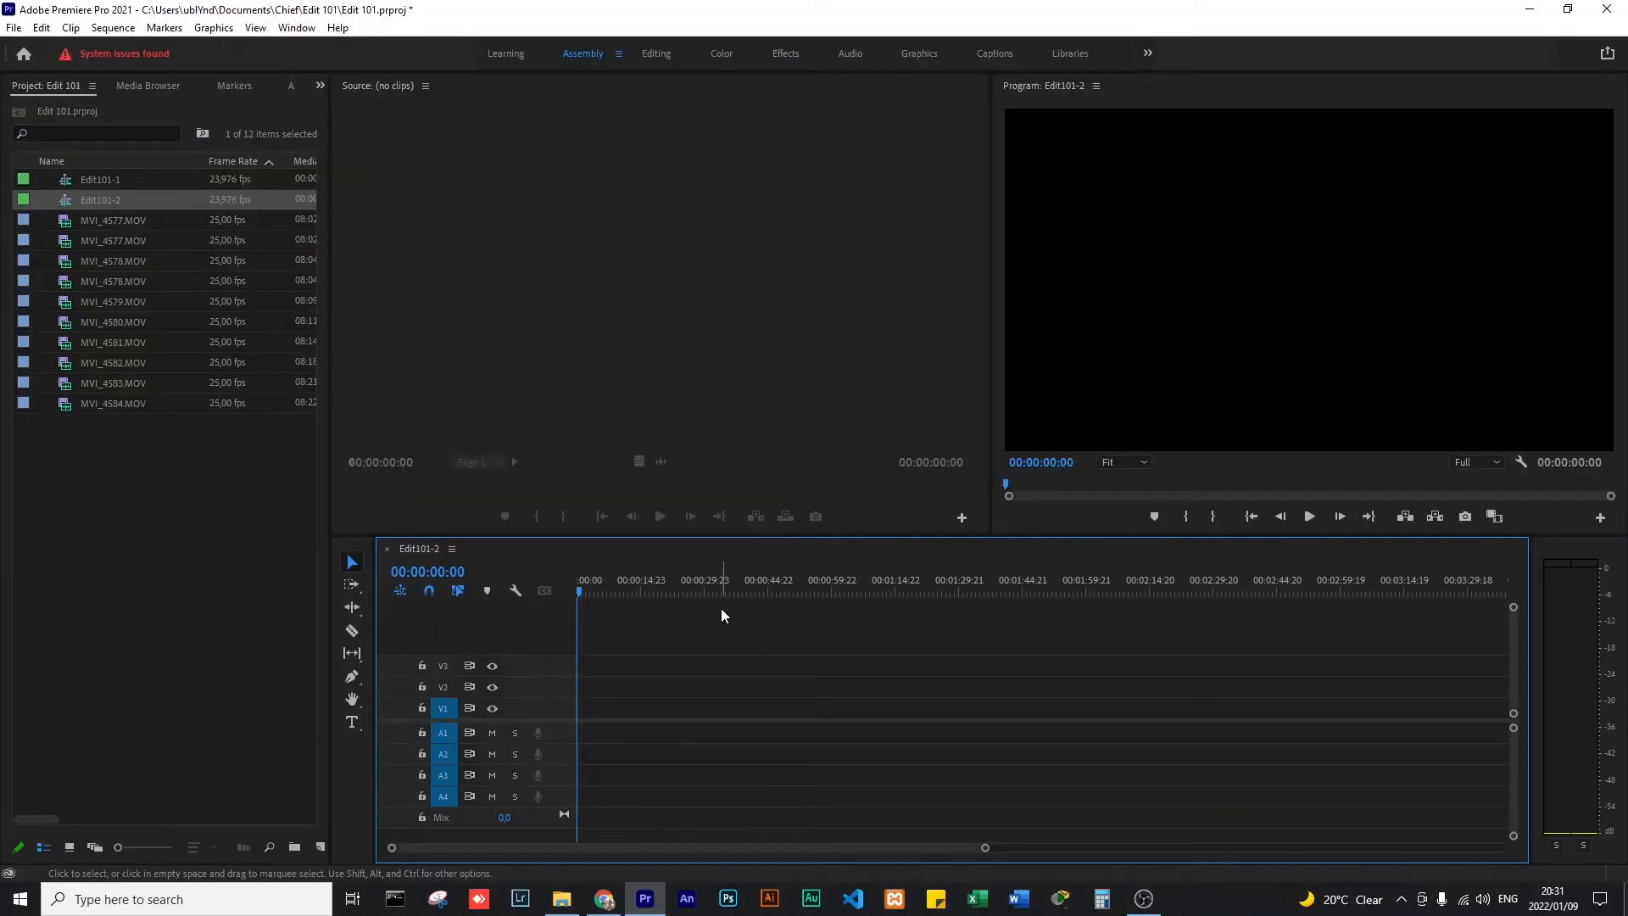
- Close the Edit101-2 timeline and create a sequence directly from the first MVI_4577.MOV clip in the media list
left_click(387, 549)
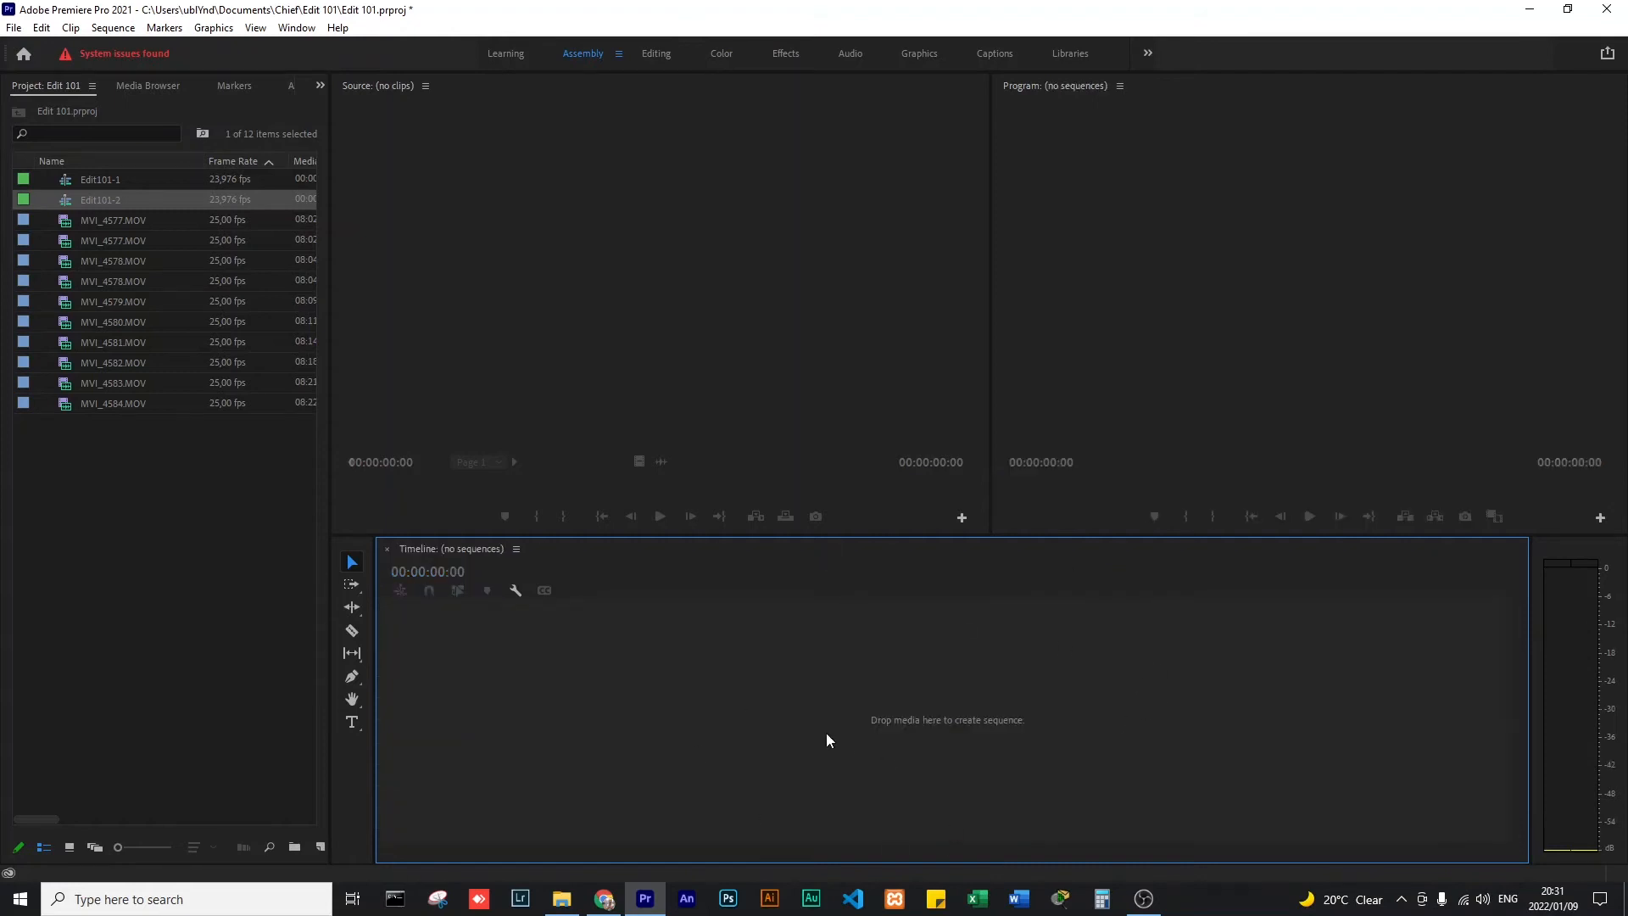
left_click(98, 613)
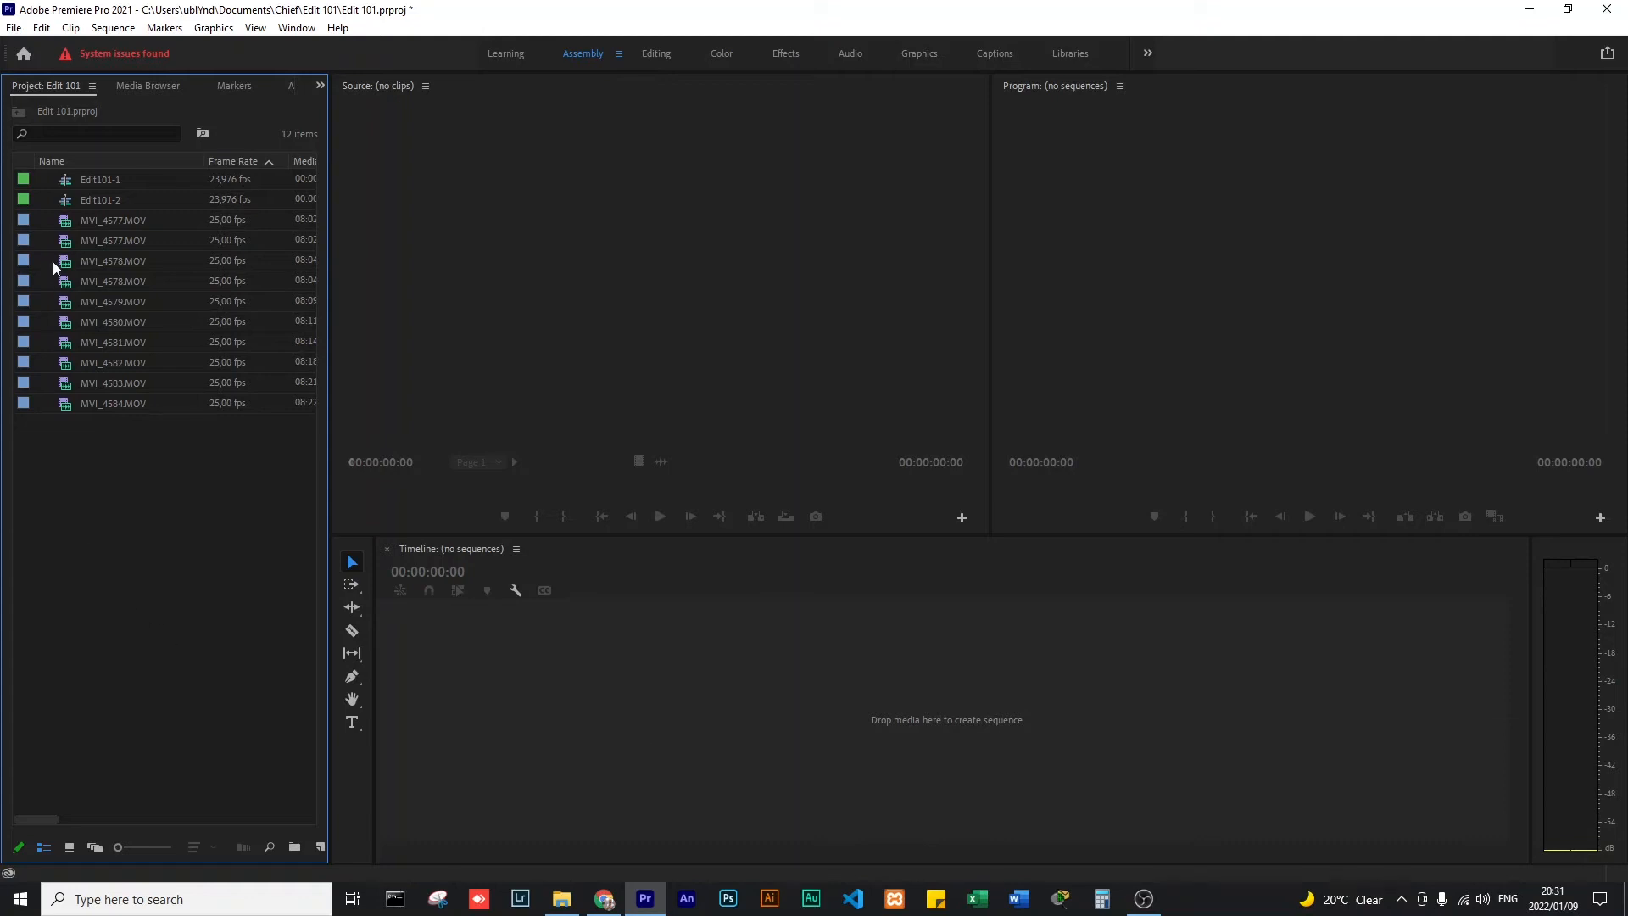
left_click_drag(69, 221, 890, 685)
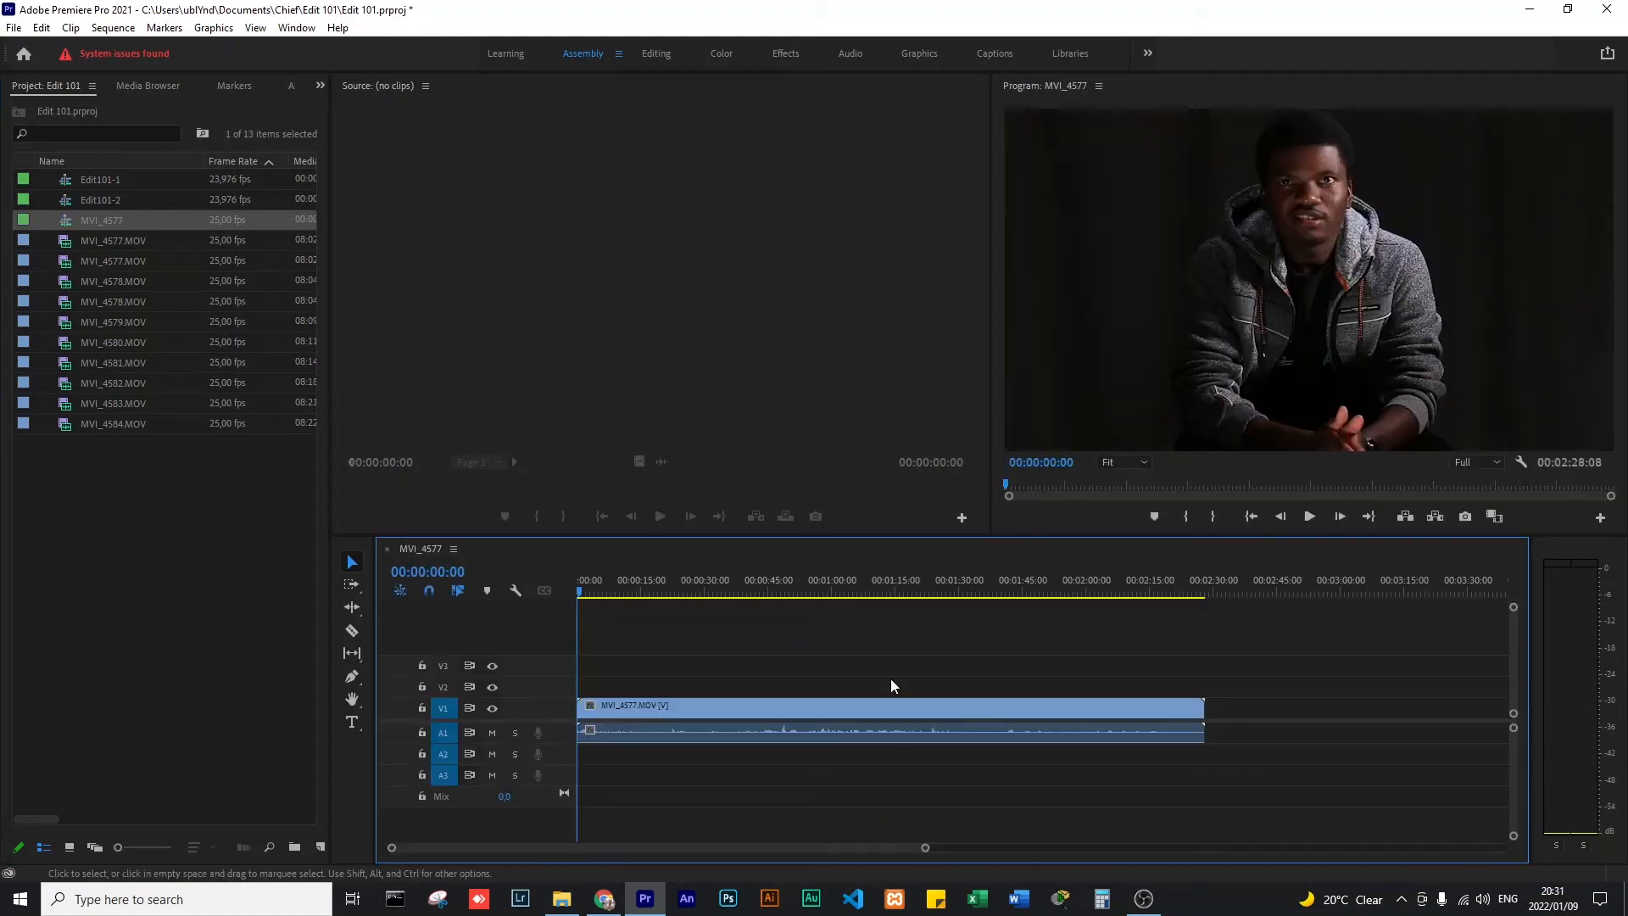
- Rename the sequence made from the MVI_4577 clip as Edit101-3
left_click(119, 221)
left_click(65, 226)
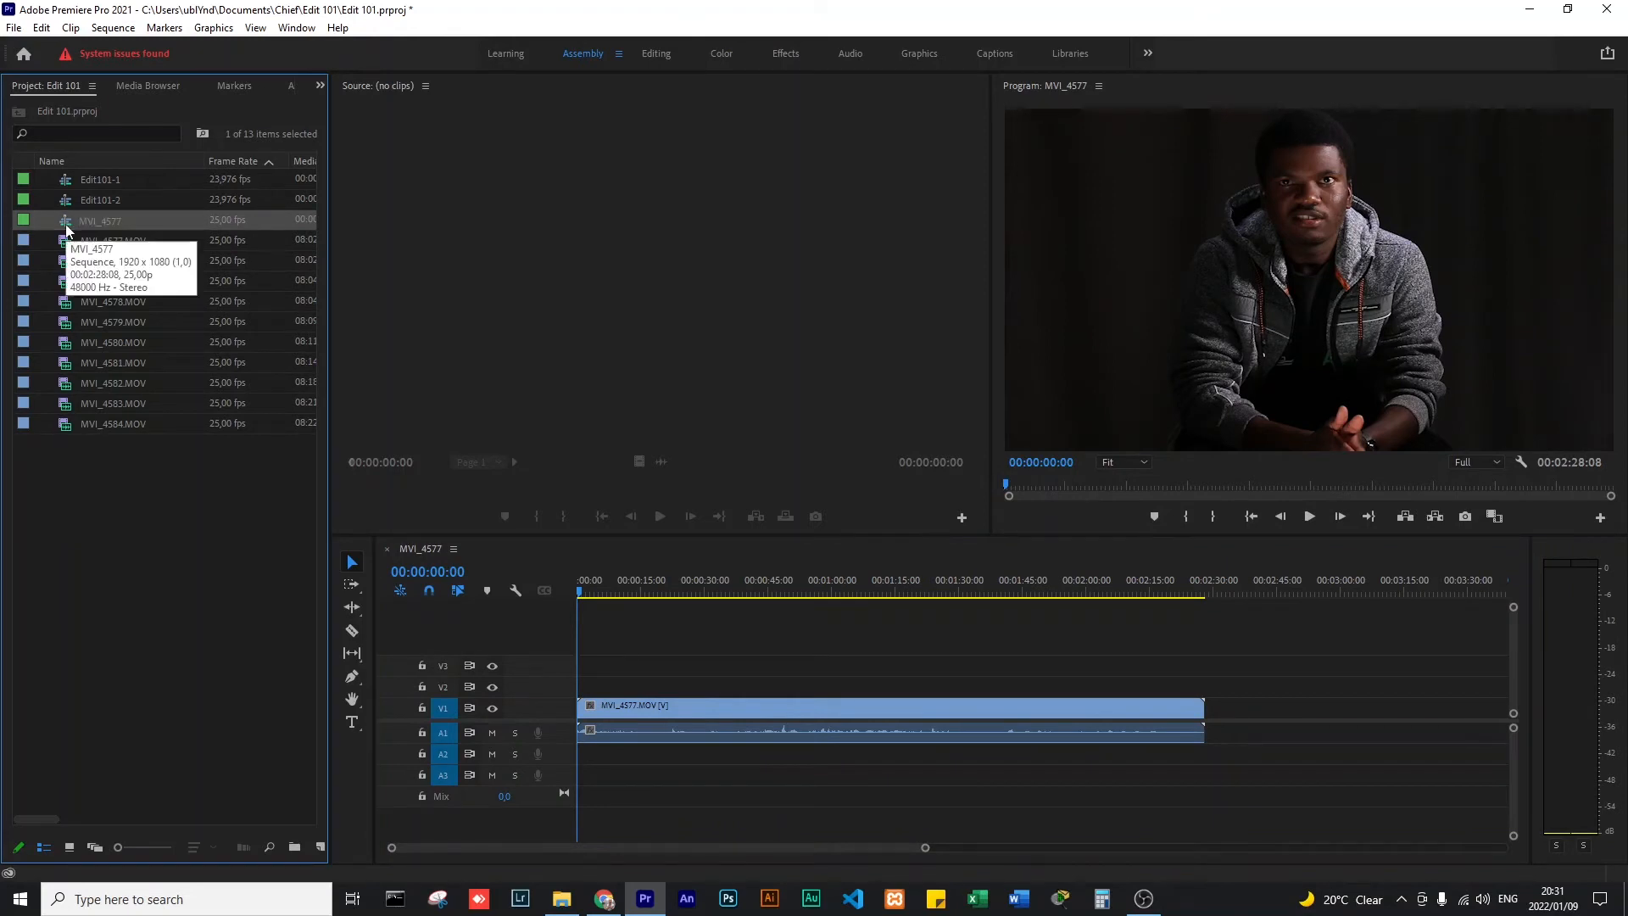
left_click(109, 220)
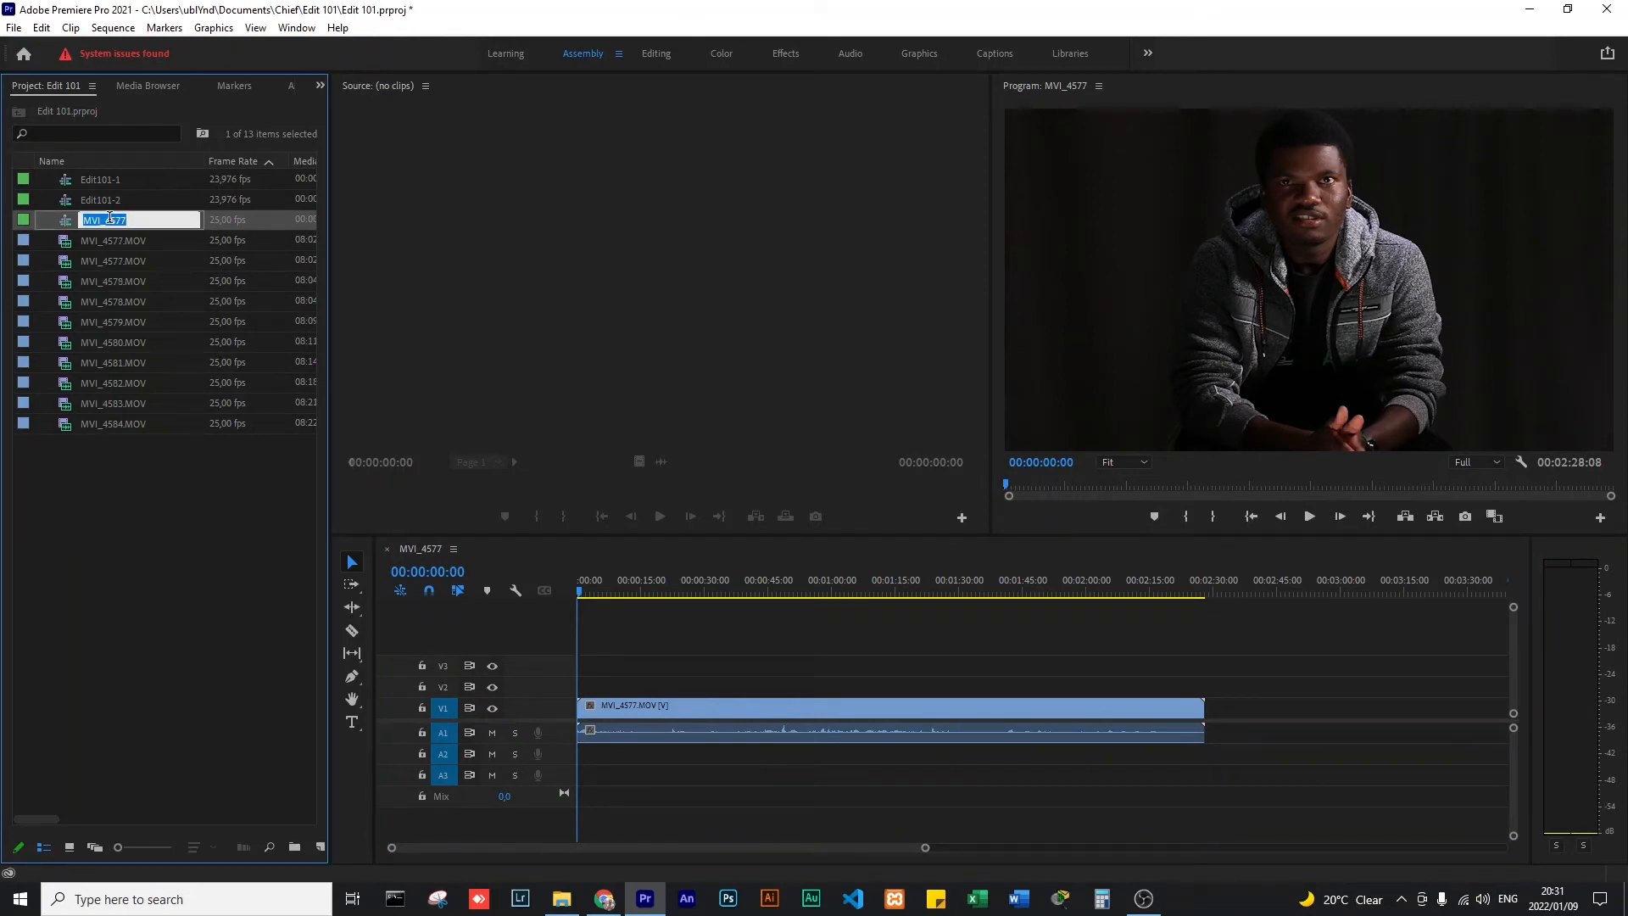
type("Edit101-3")
left_click(289, 620)
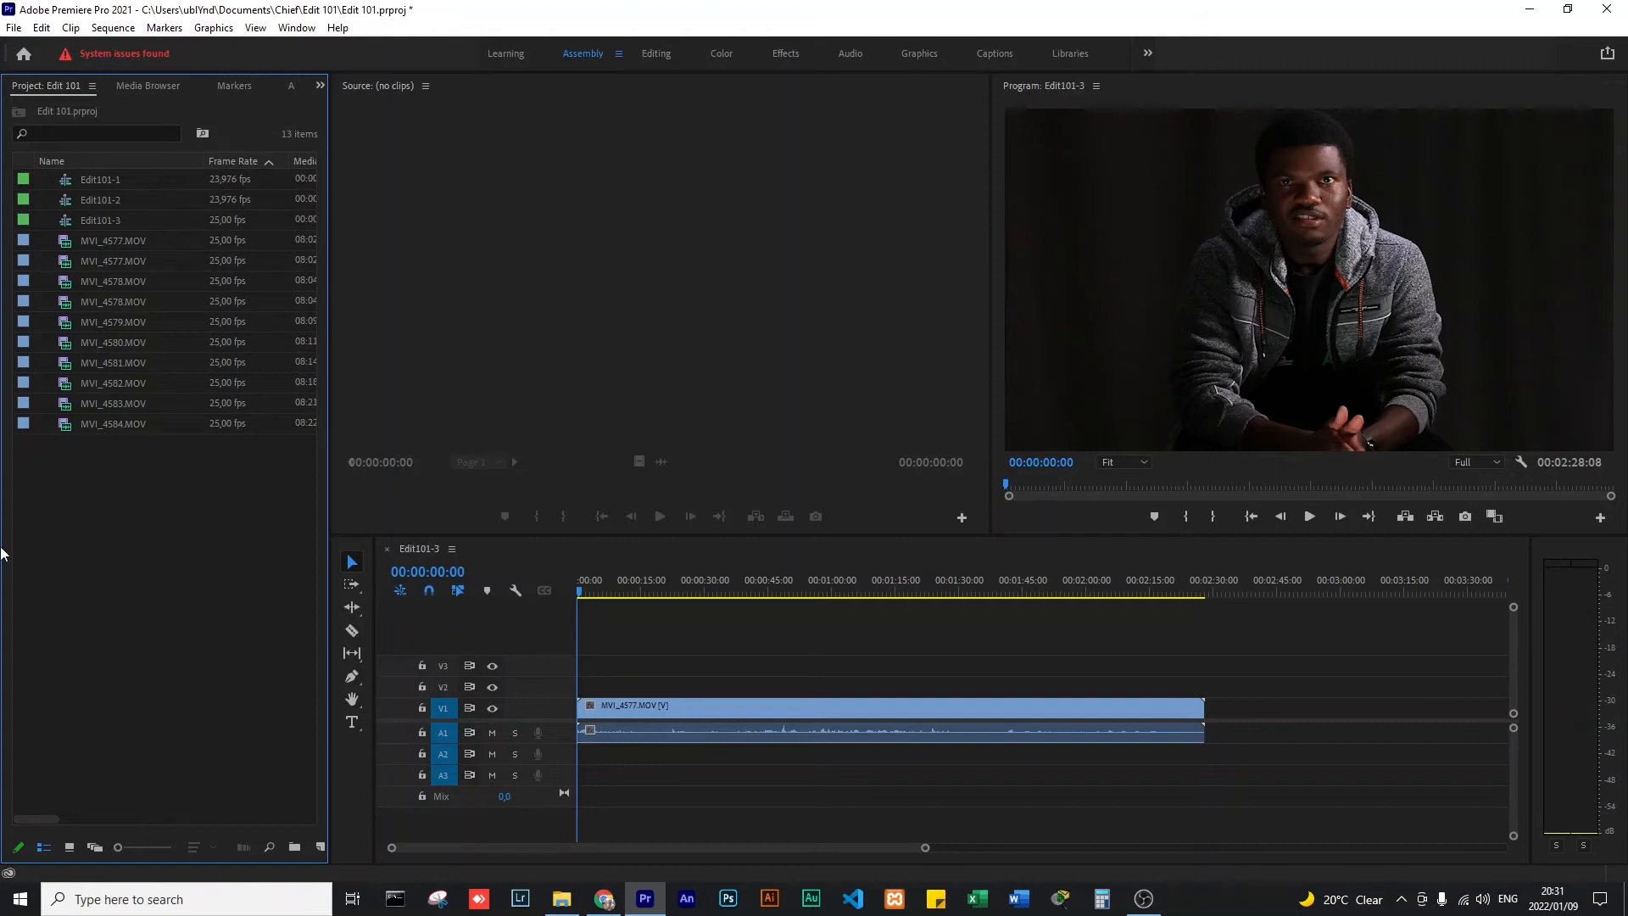
- Preview the footage in the Edit101-3 sequence by moving the playhead to 00:00:59:20
left_click(78, 219)
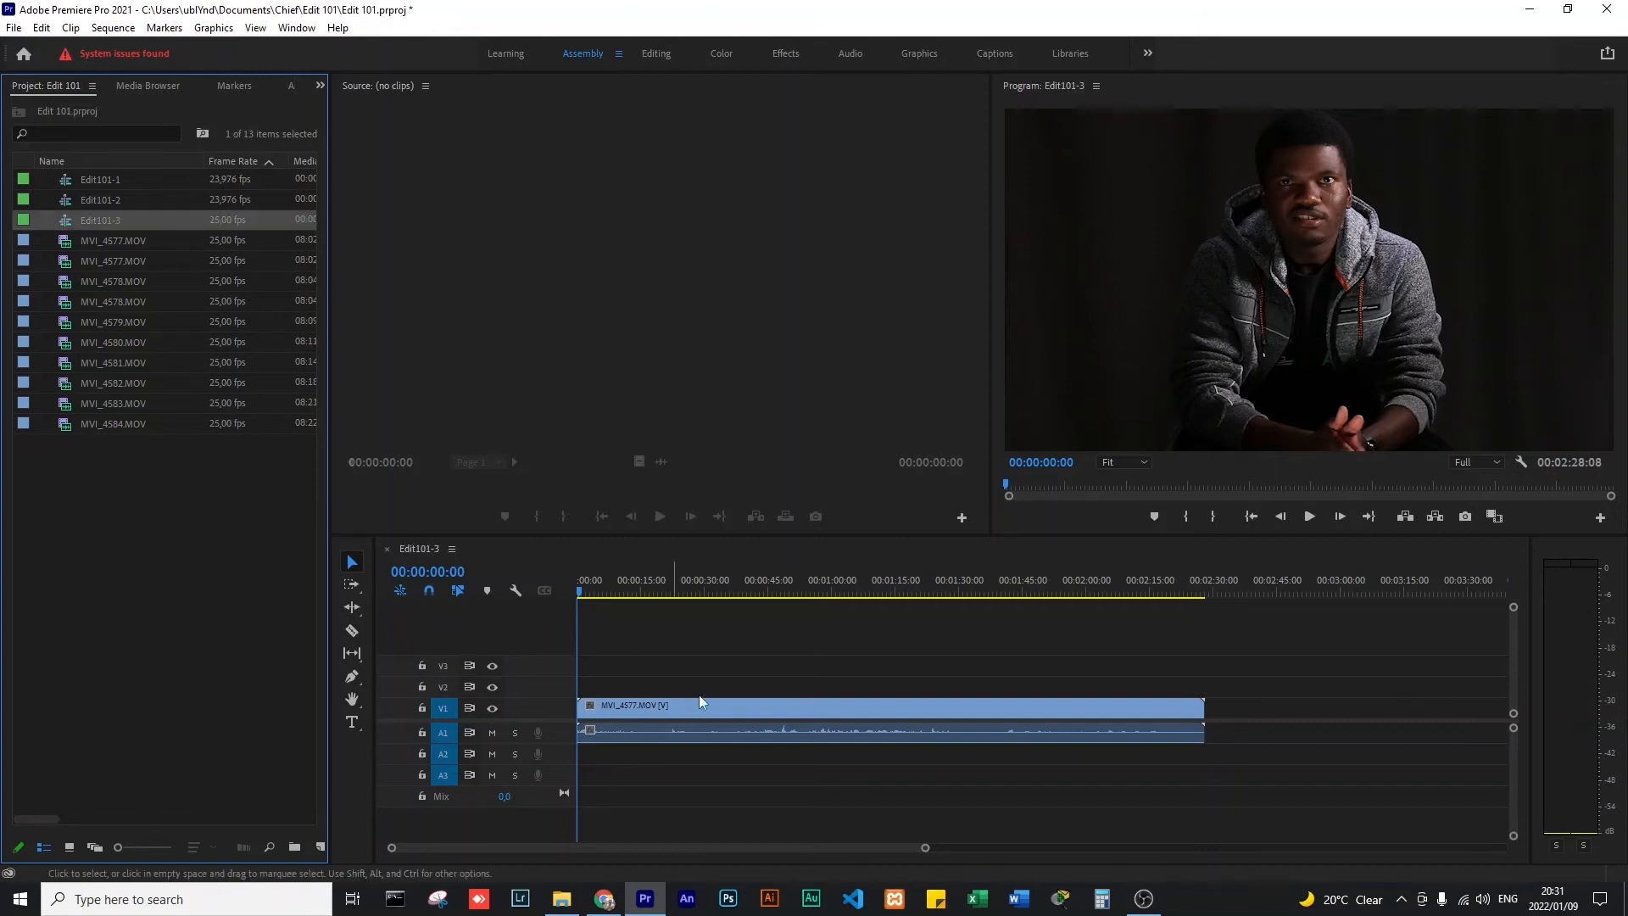
left_click(820, 593)
mouse_move(821, 596)
left_mouse_down()
mouse_move(735, 601)
mouse_move(832, 602)
left_mouse_up()
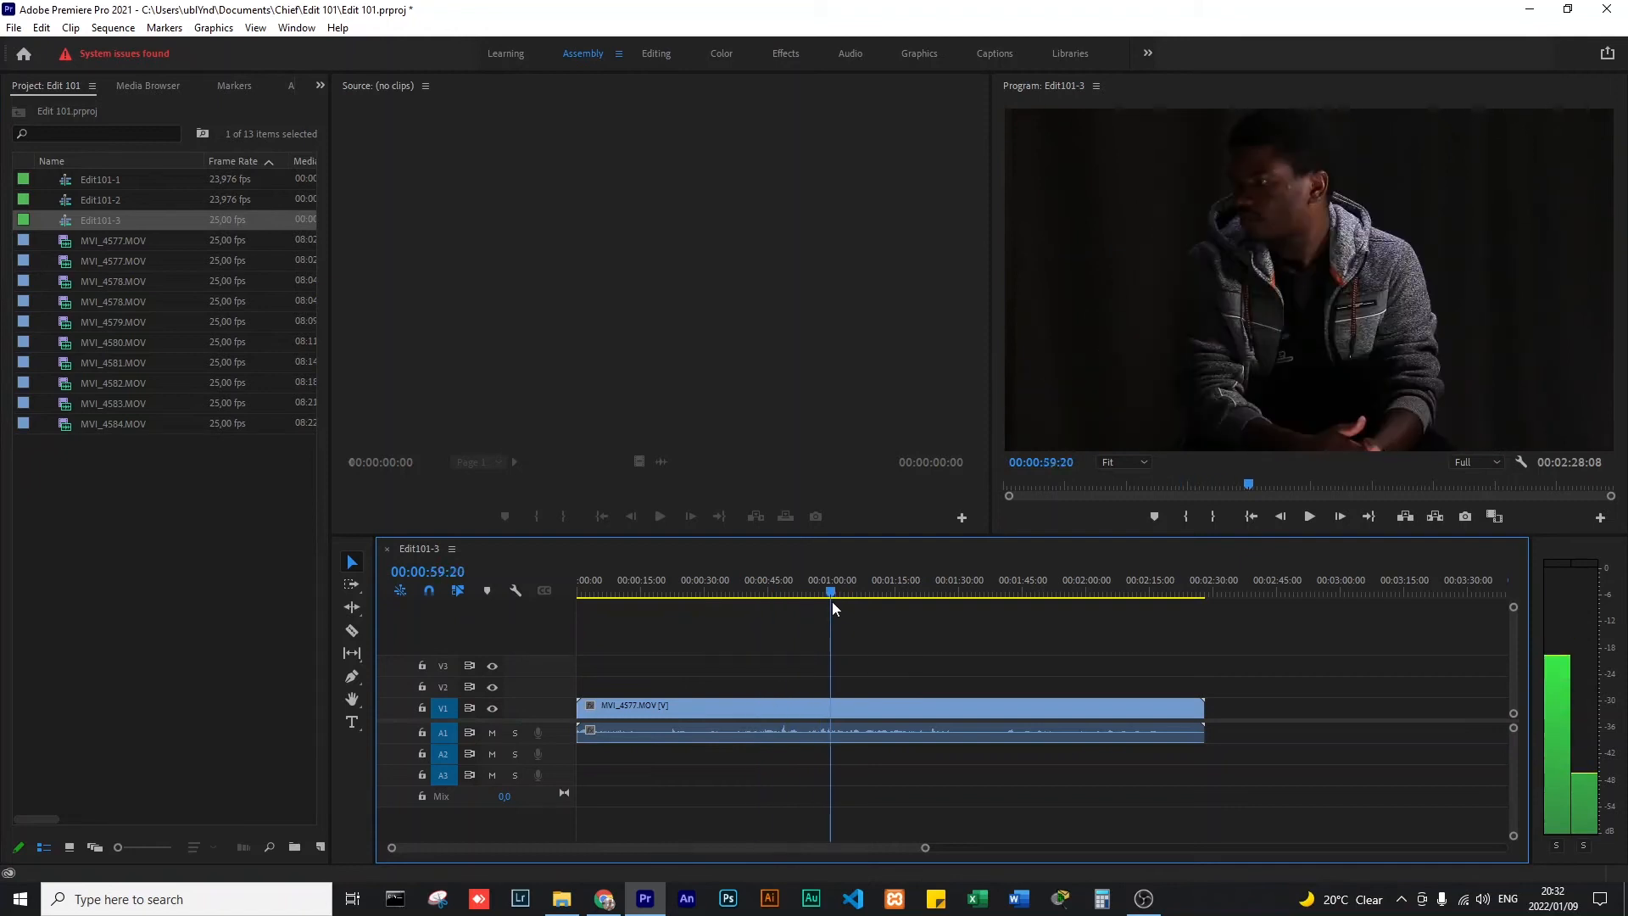
- Open the Edit101-2 and Edit101-1 sequences, closing Edit101-2 and Edit101-3 so only Edit101-1 stays in the timeline
double_click(68, 199)
double_click(66, 181)
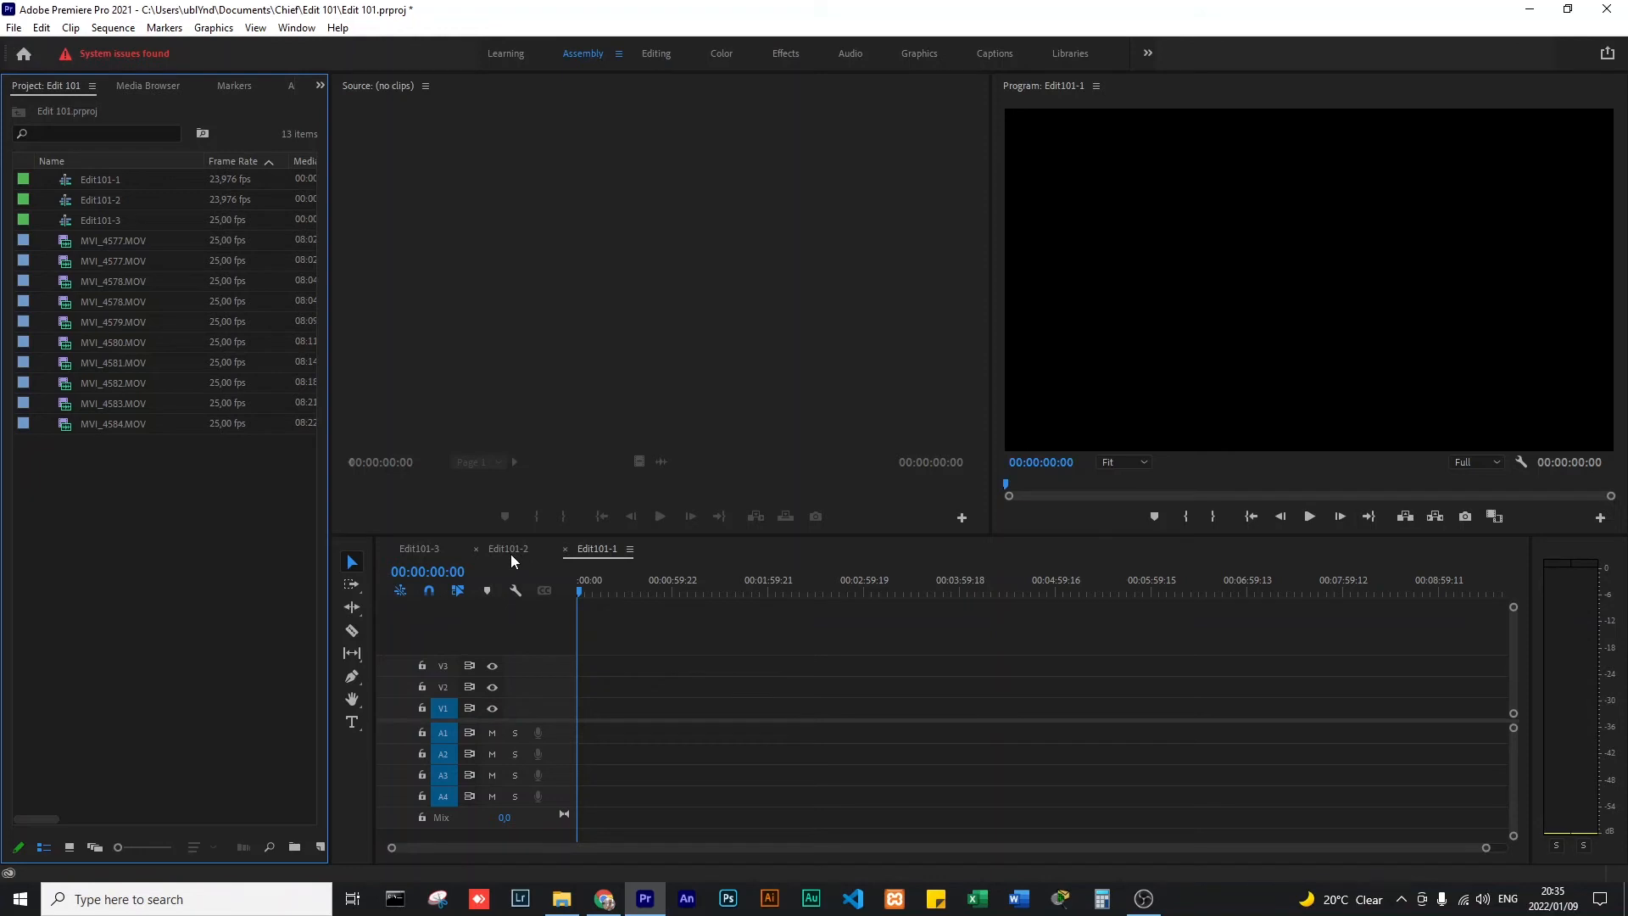
left_click(476, 549)
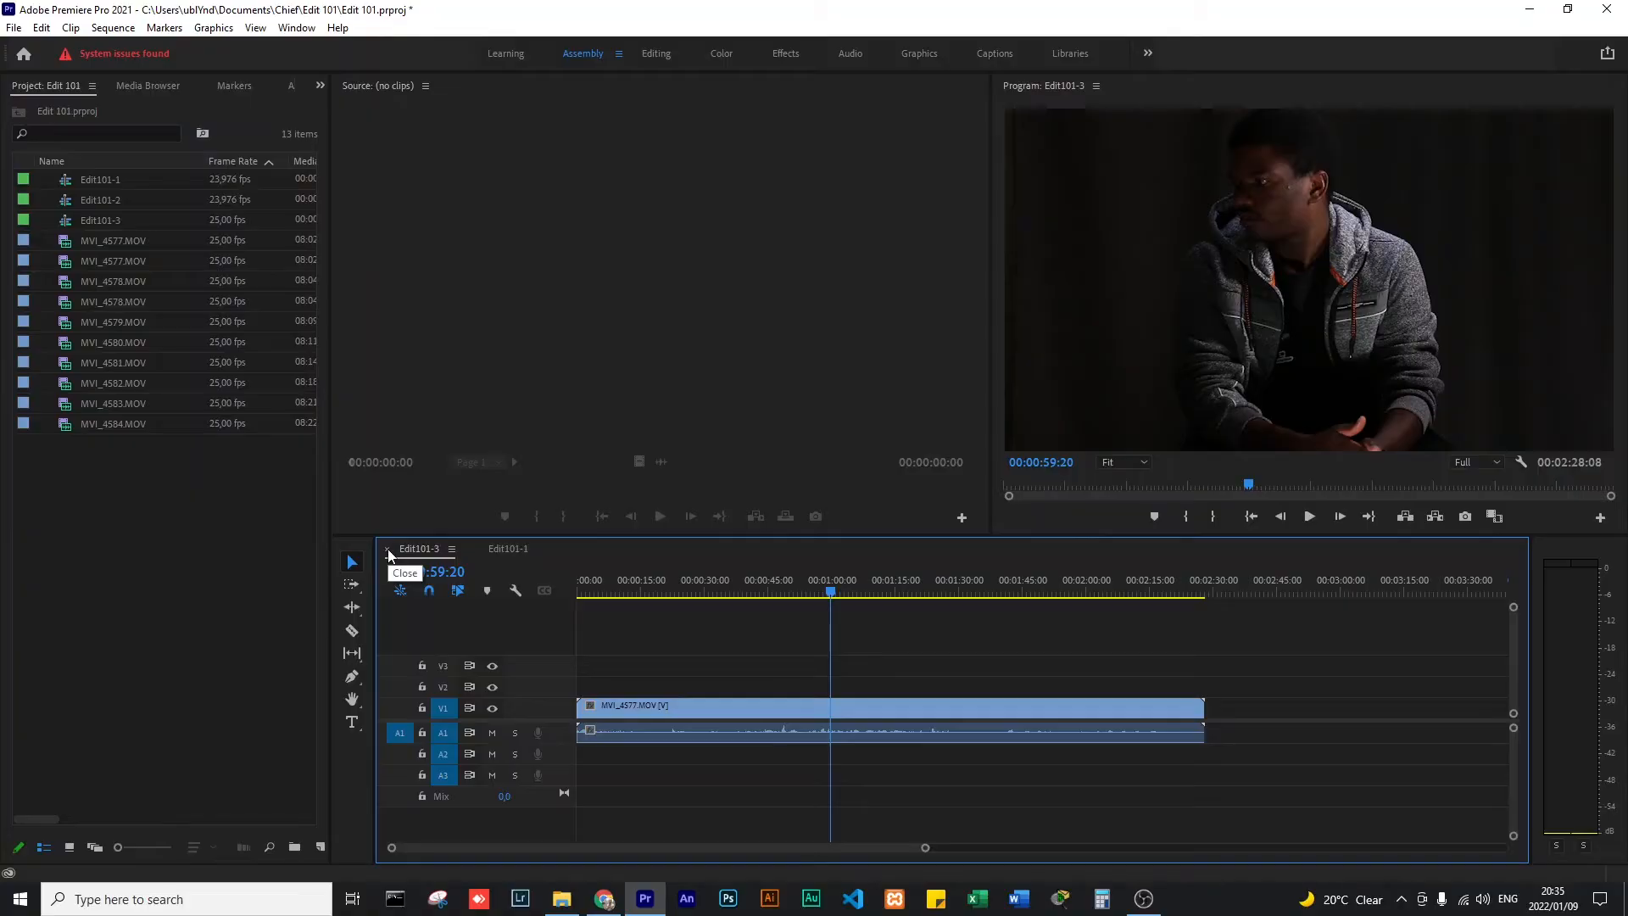
left_click(388, 548)
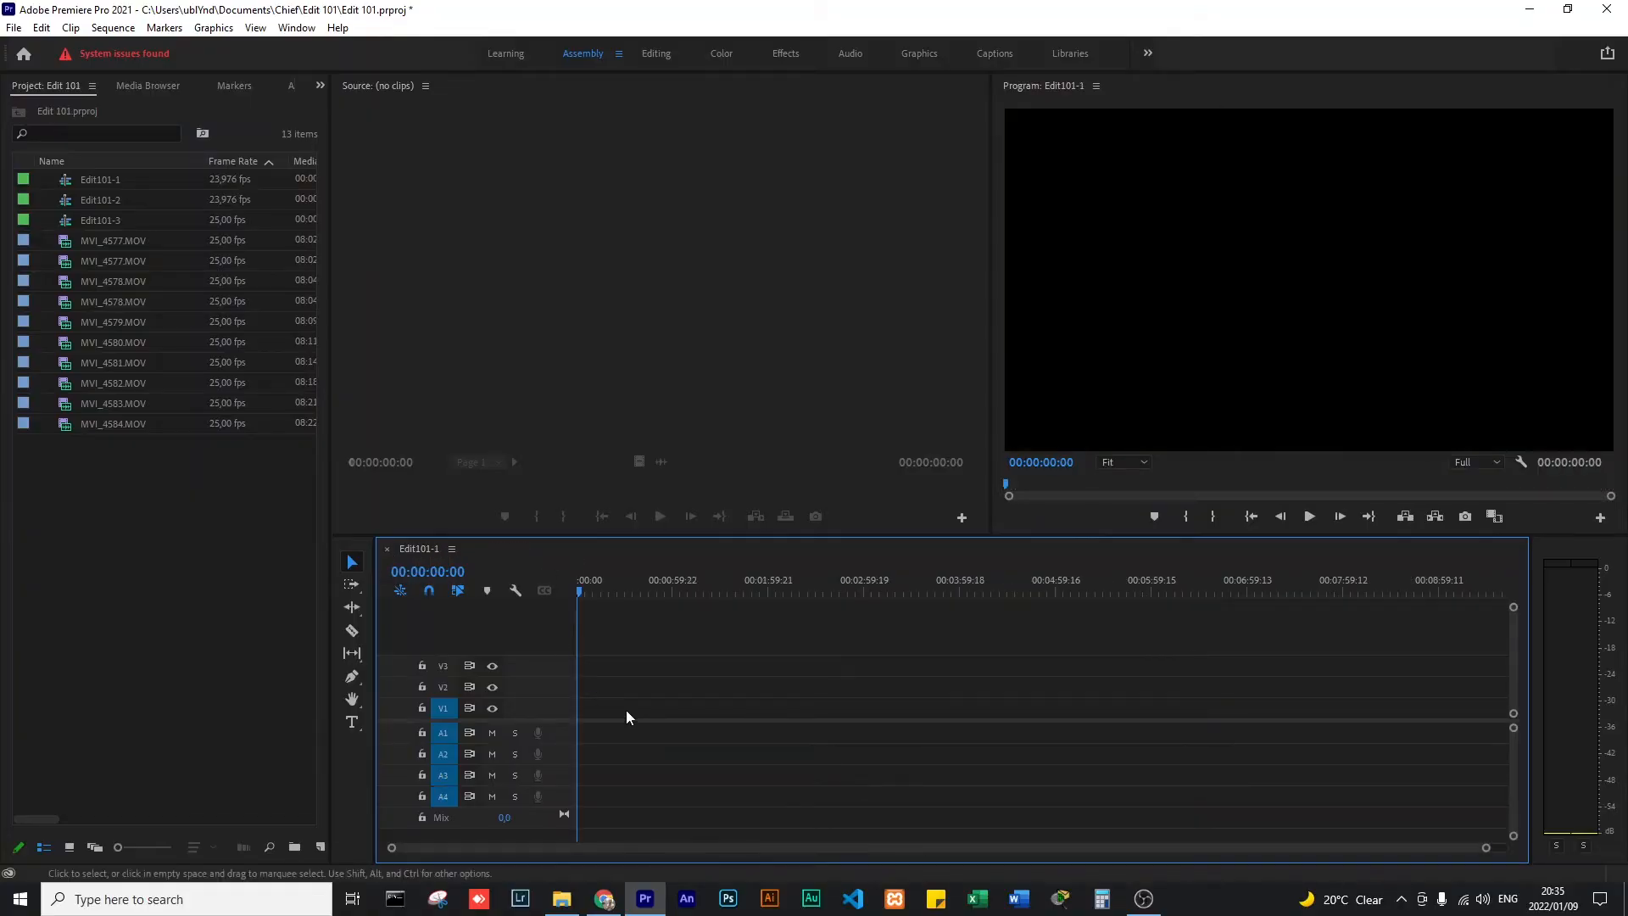
- Add the MVI_4577.MOV clip to tracks V1 and A1 of Edit101-1, changing the sequence settings to match the clip
left_click_drag(658, 592, 612, 592)
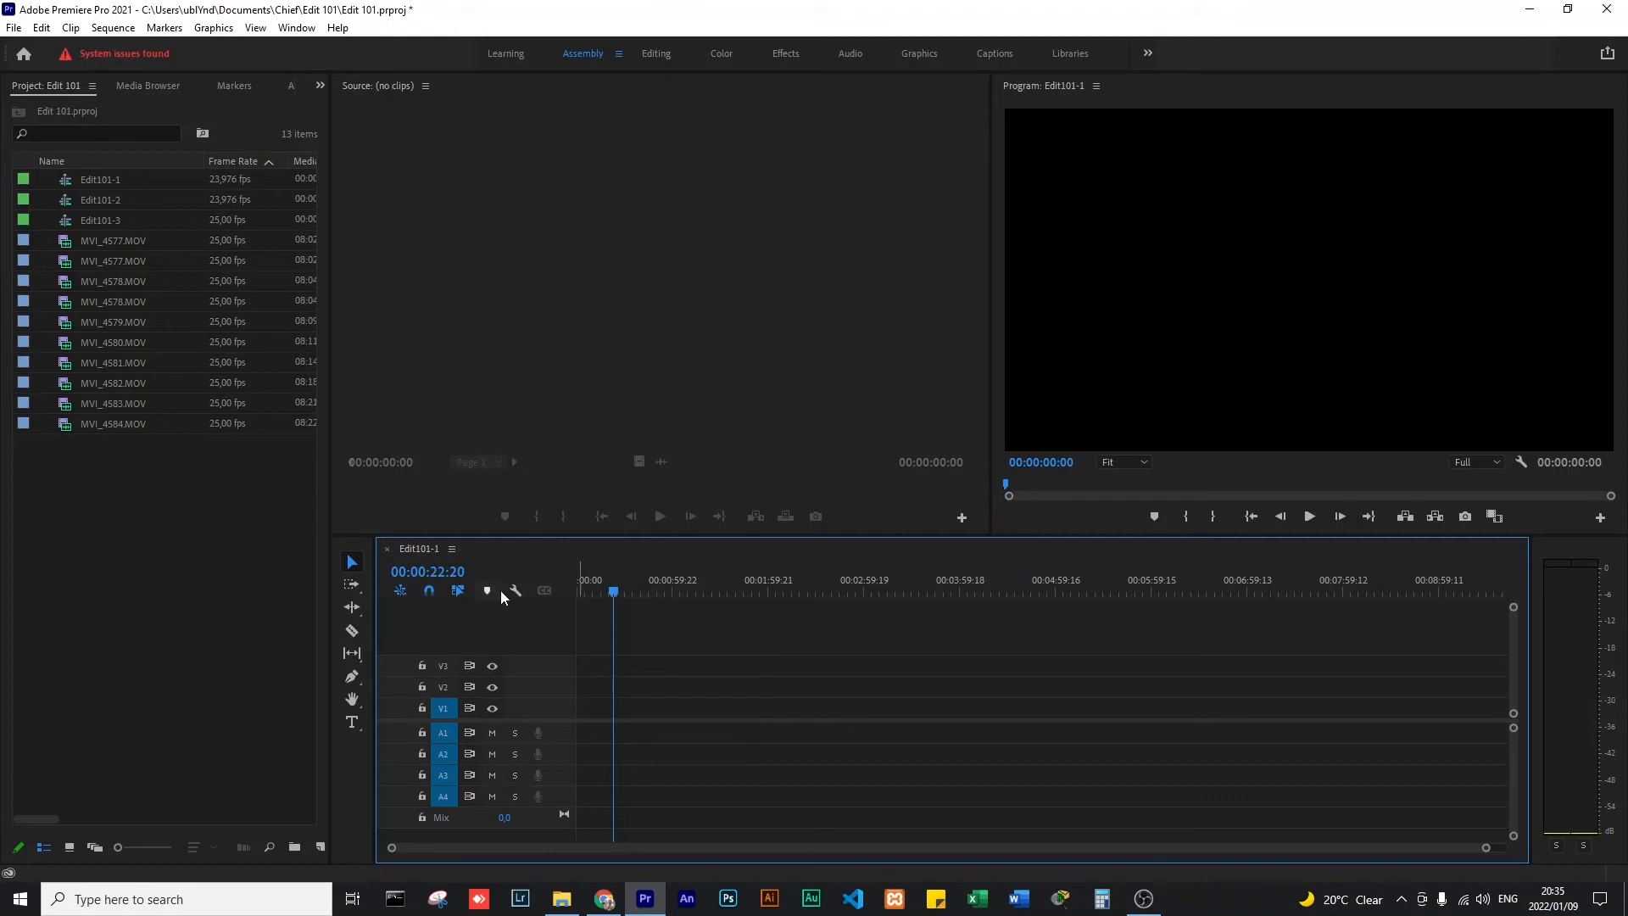
left_click_drag(608, 588, 781, 690)
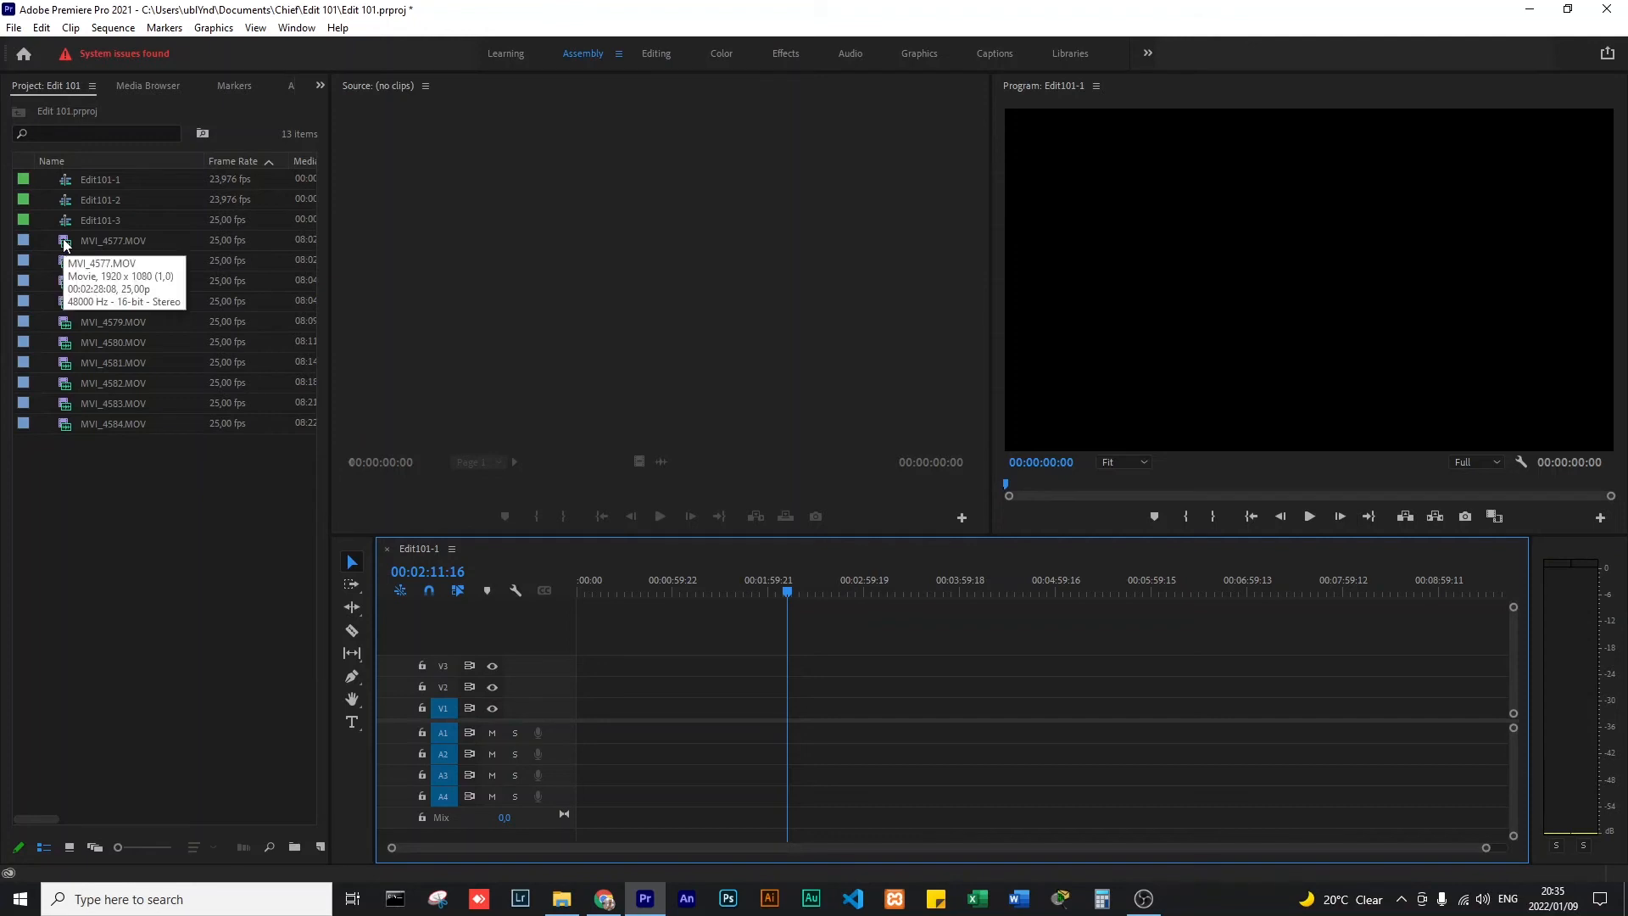
left_click_drag(65, 244, 674, 719)
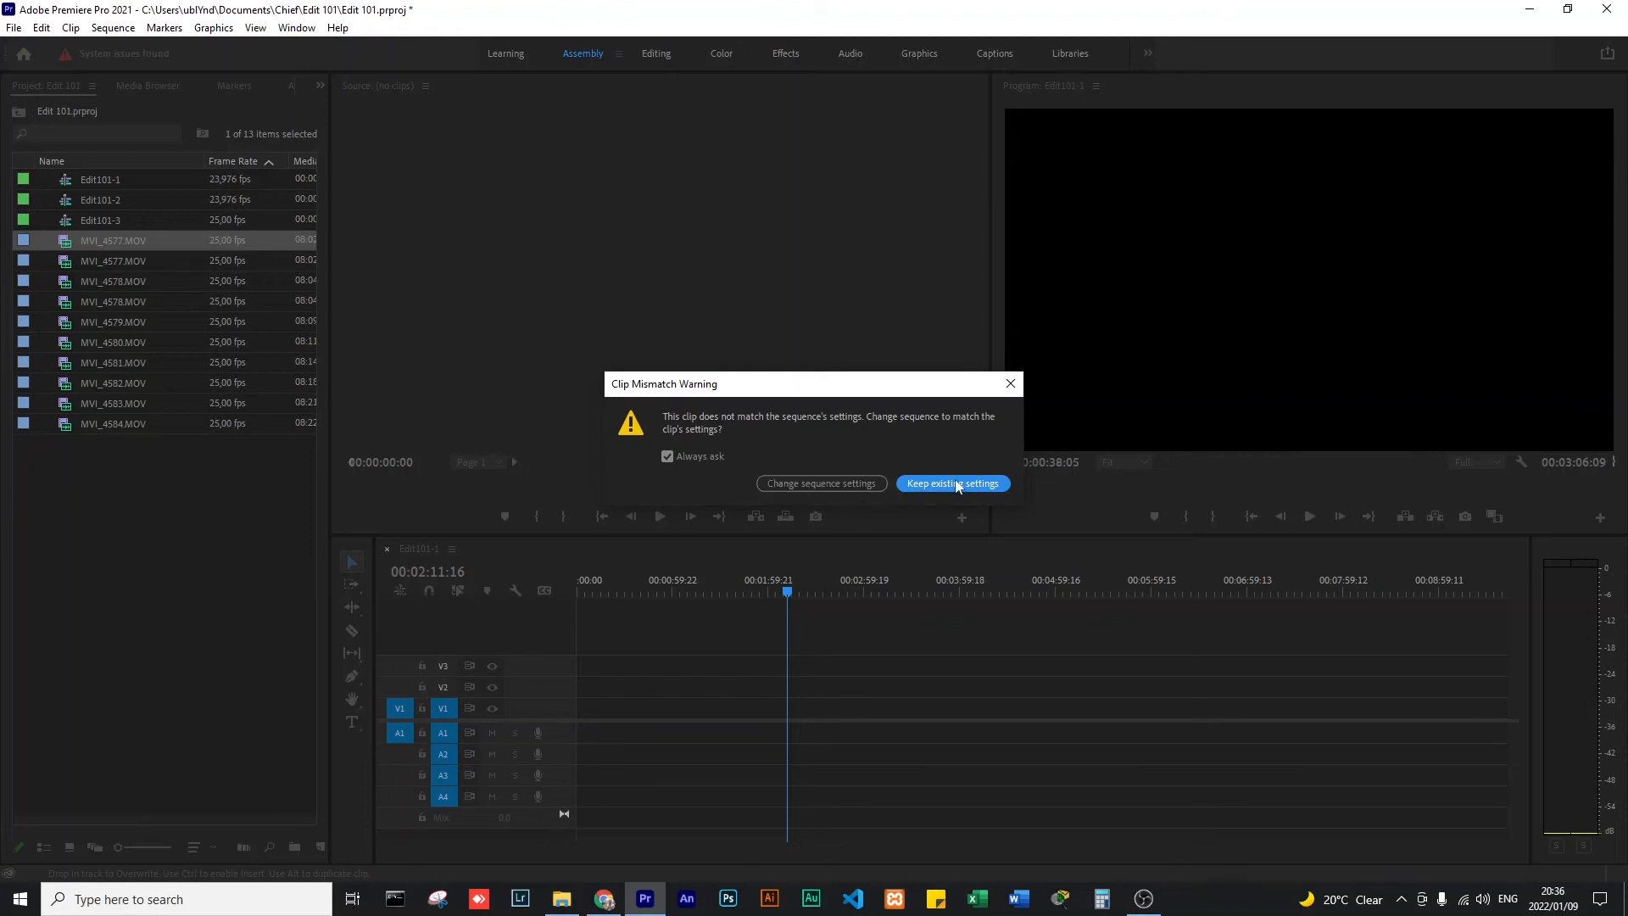
left_click(827, 483)
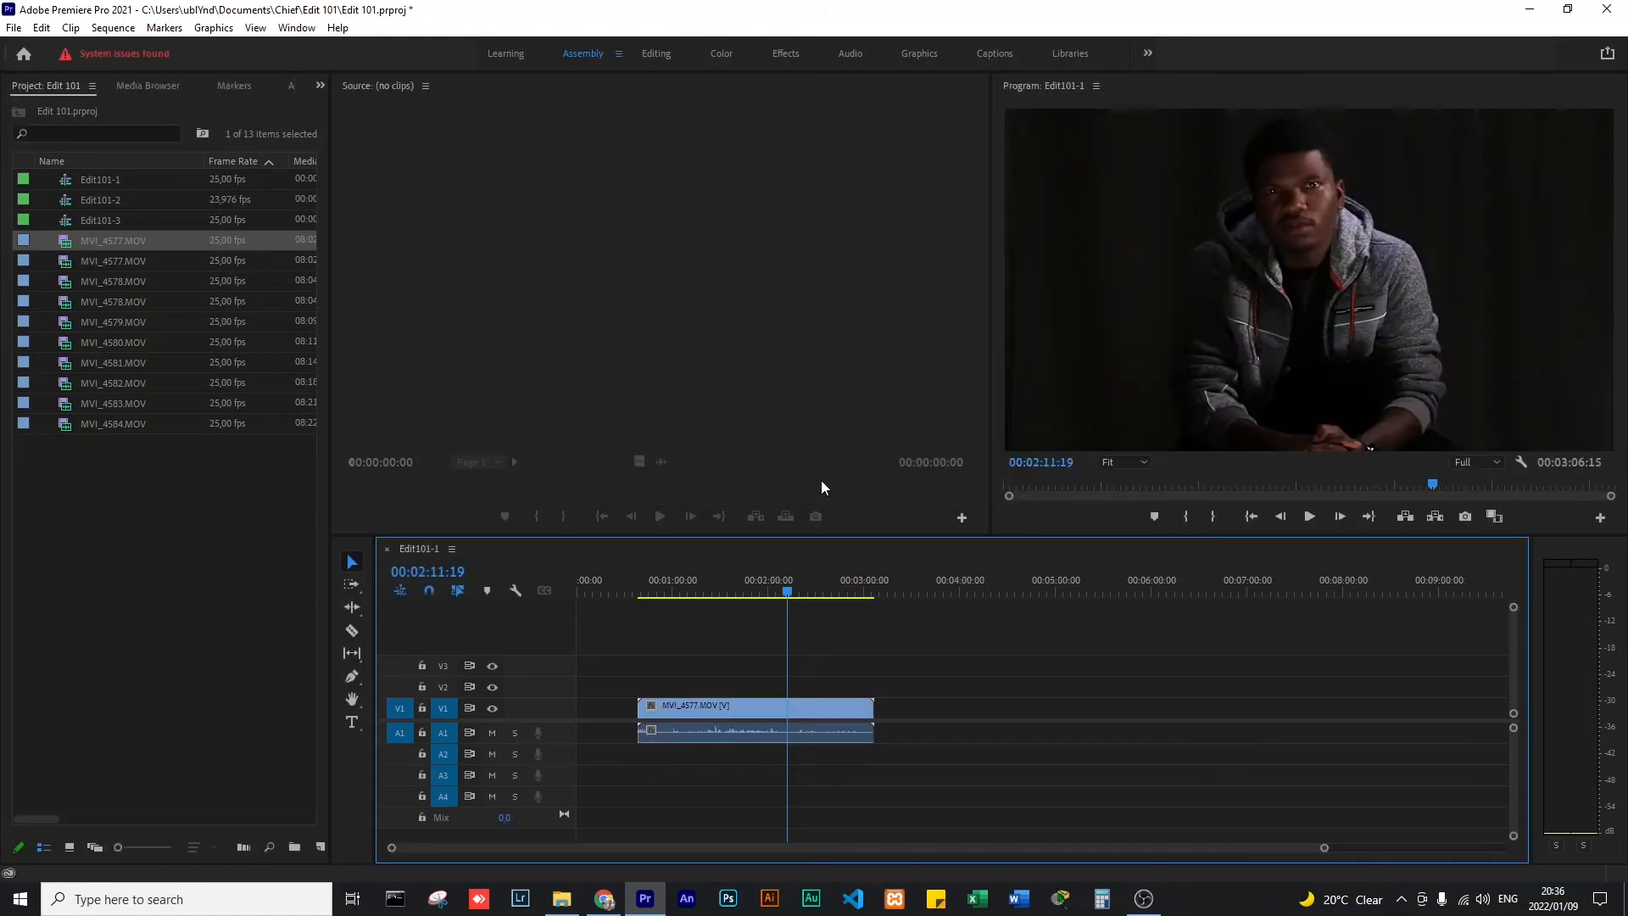
- Move the MVI_4577.MOV clip to the very start of the Edit101-1 timeline and preview its footage at different playhead positions
left_click(728, 592)
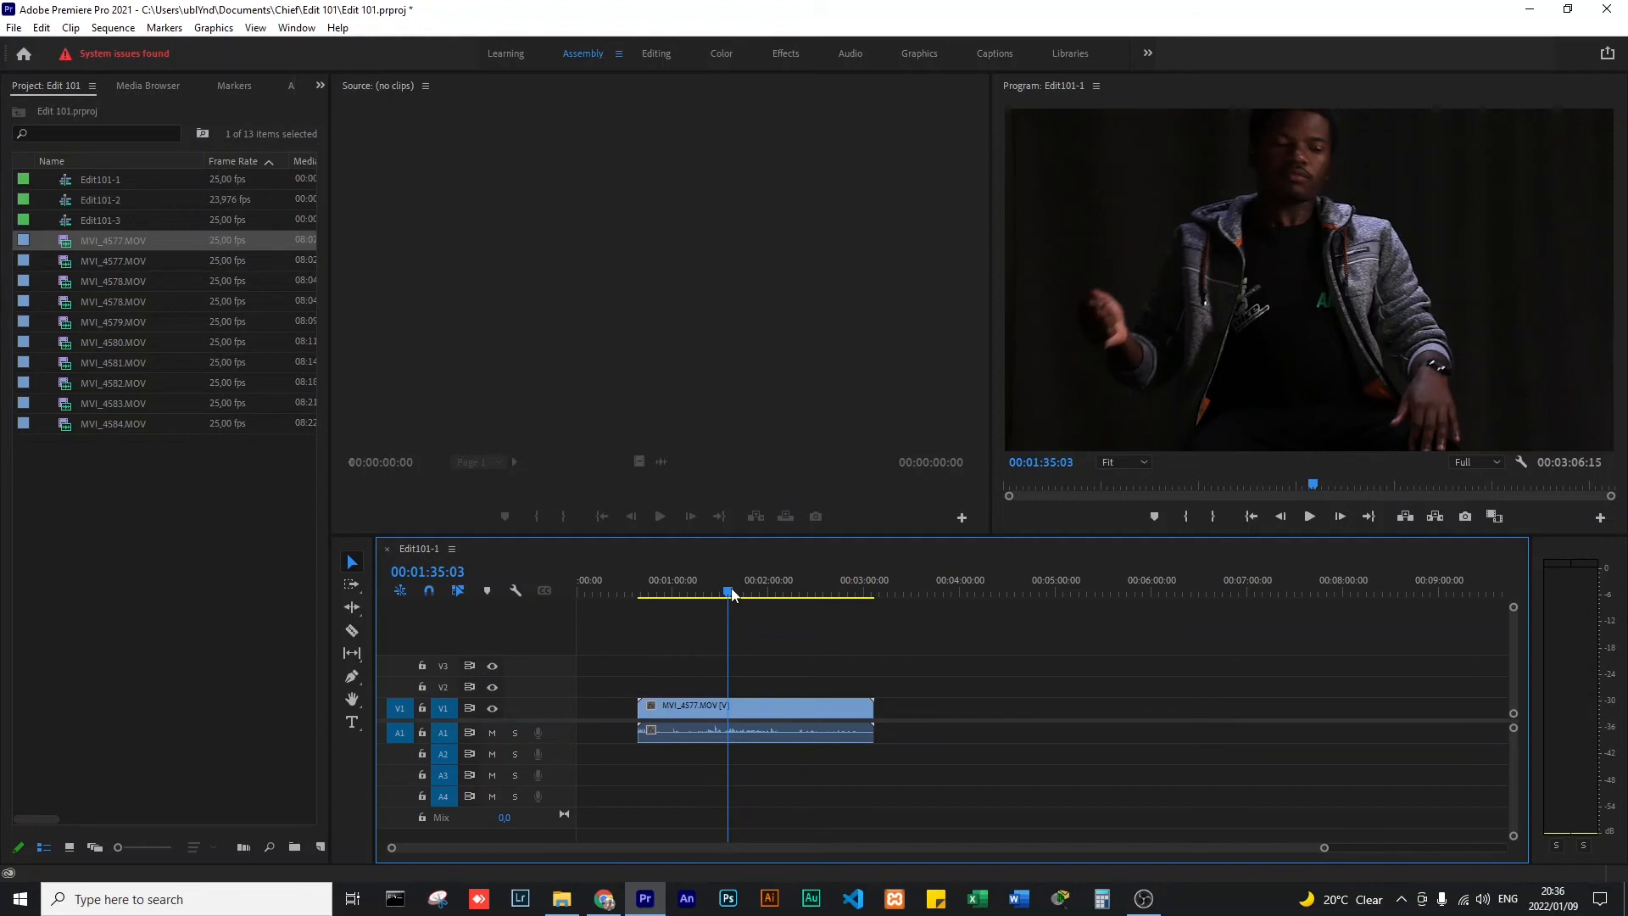
left_click(768, 712)
left_click_drag(769, 712, 708, 711)
left_click(705, 604)
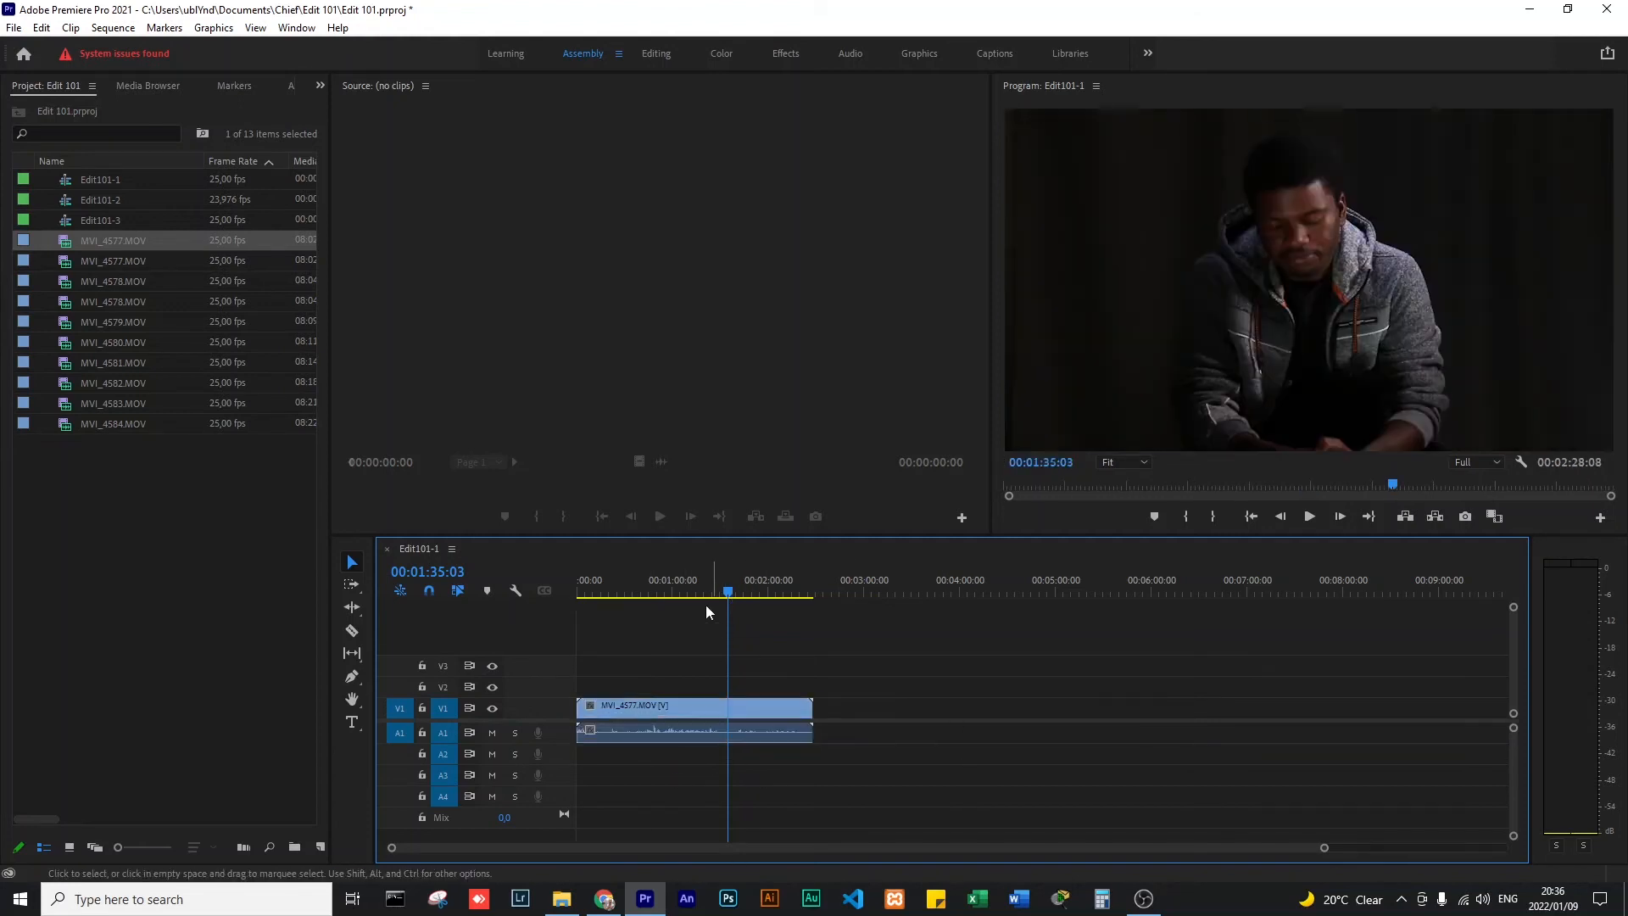
left_click(701, 594)
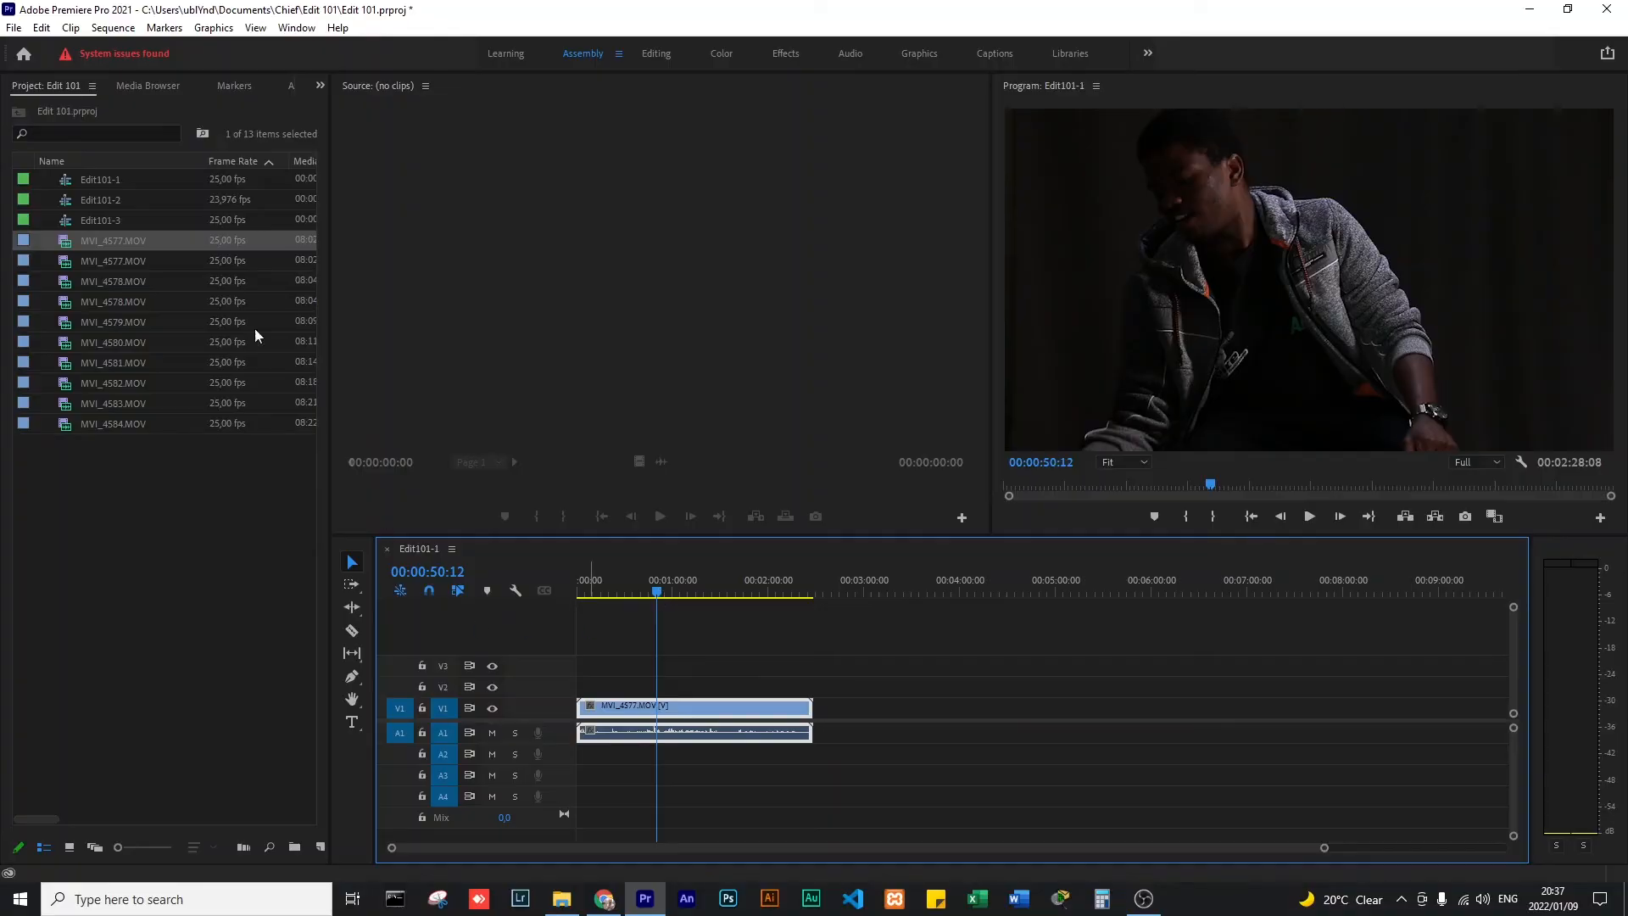
- Open the second MVI_4577.MOV clip as the source and mark In at 08:02:30:24 and Out at 08:02:55:17
double_click(69, 261)
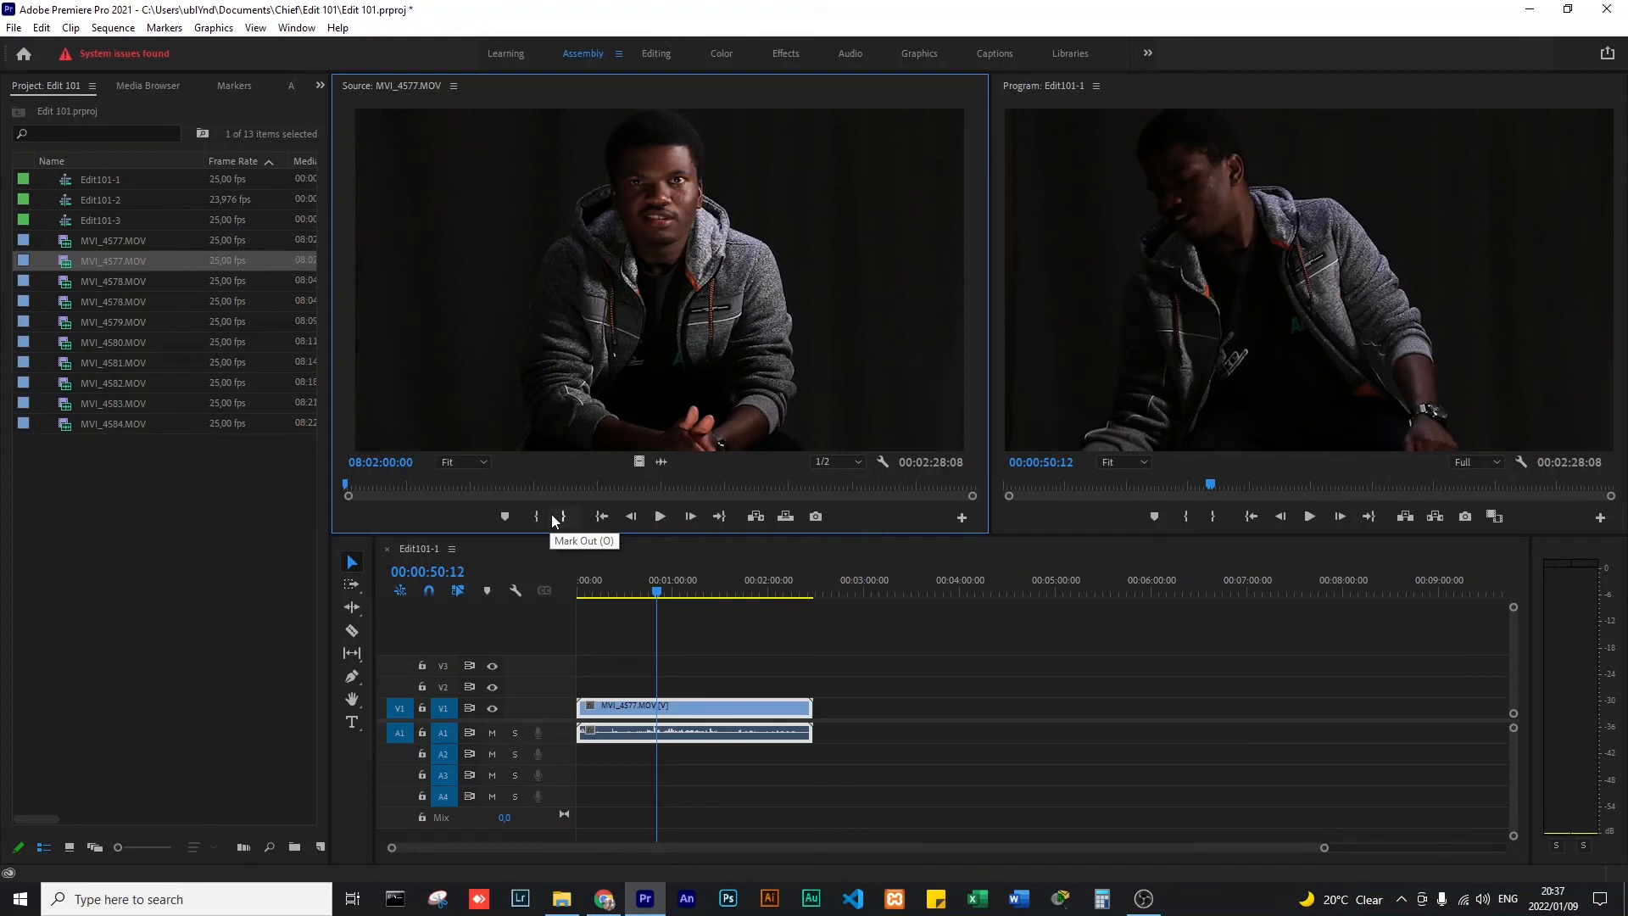
left_click_drag(359, 485, 476, 487)
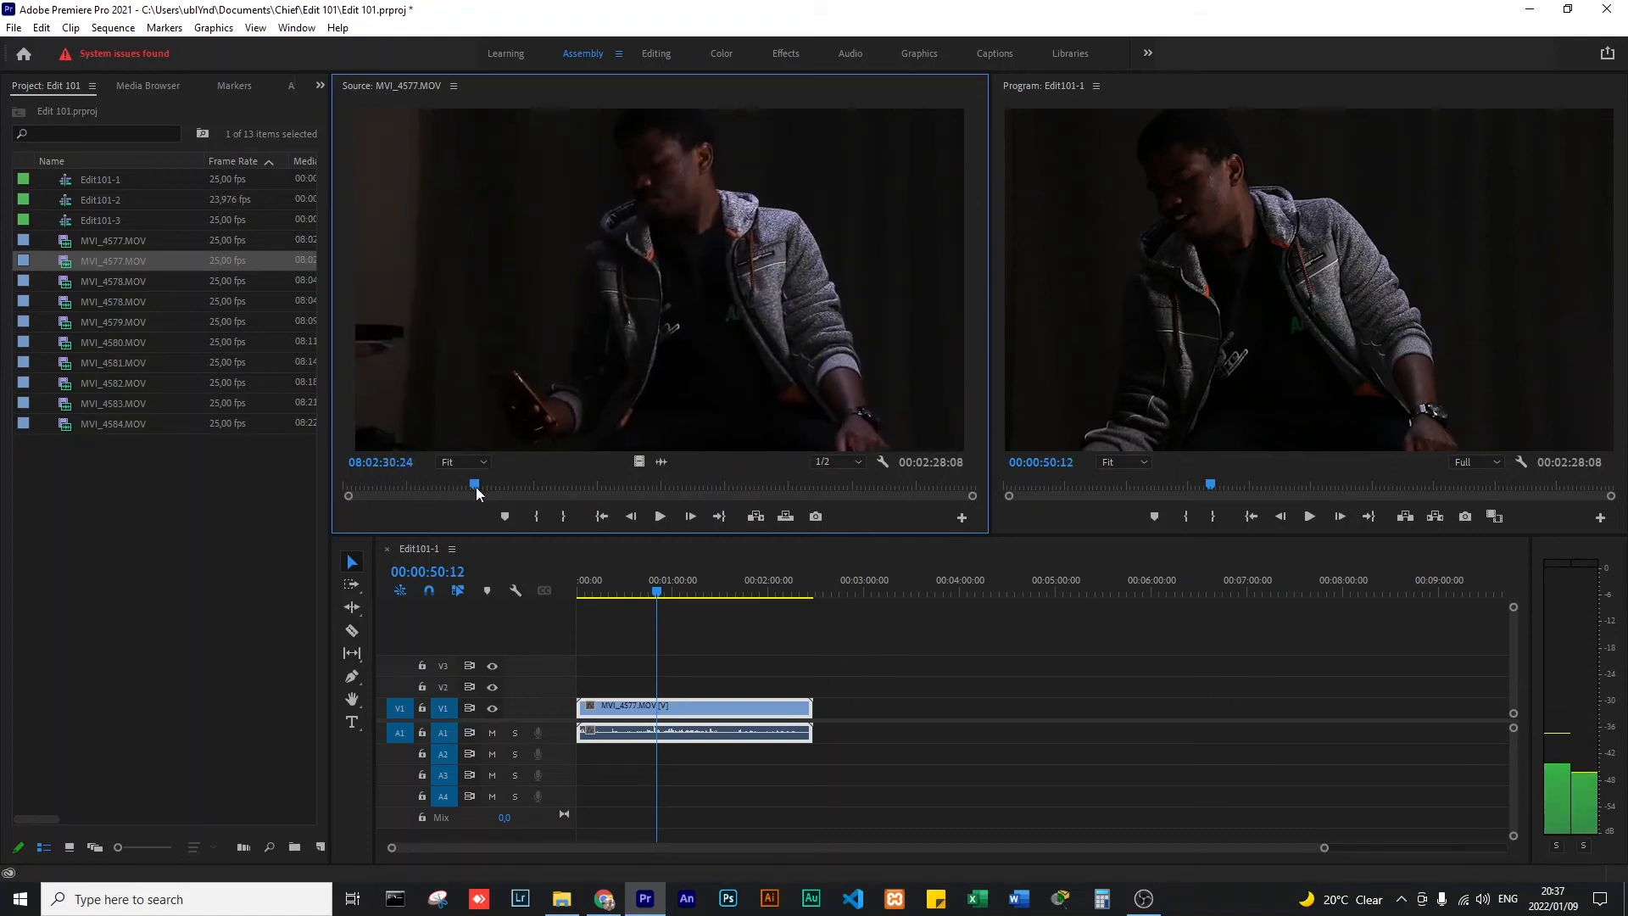
left_click(536, 517)
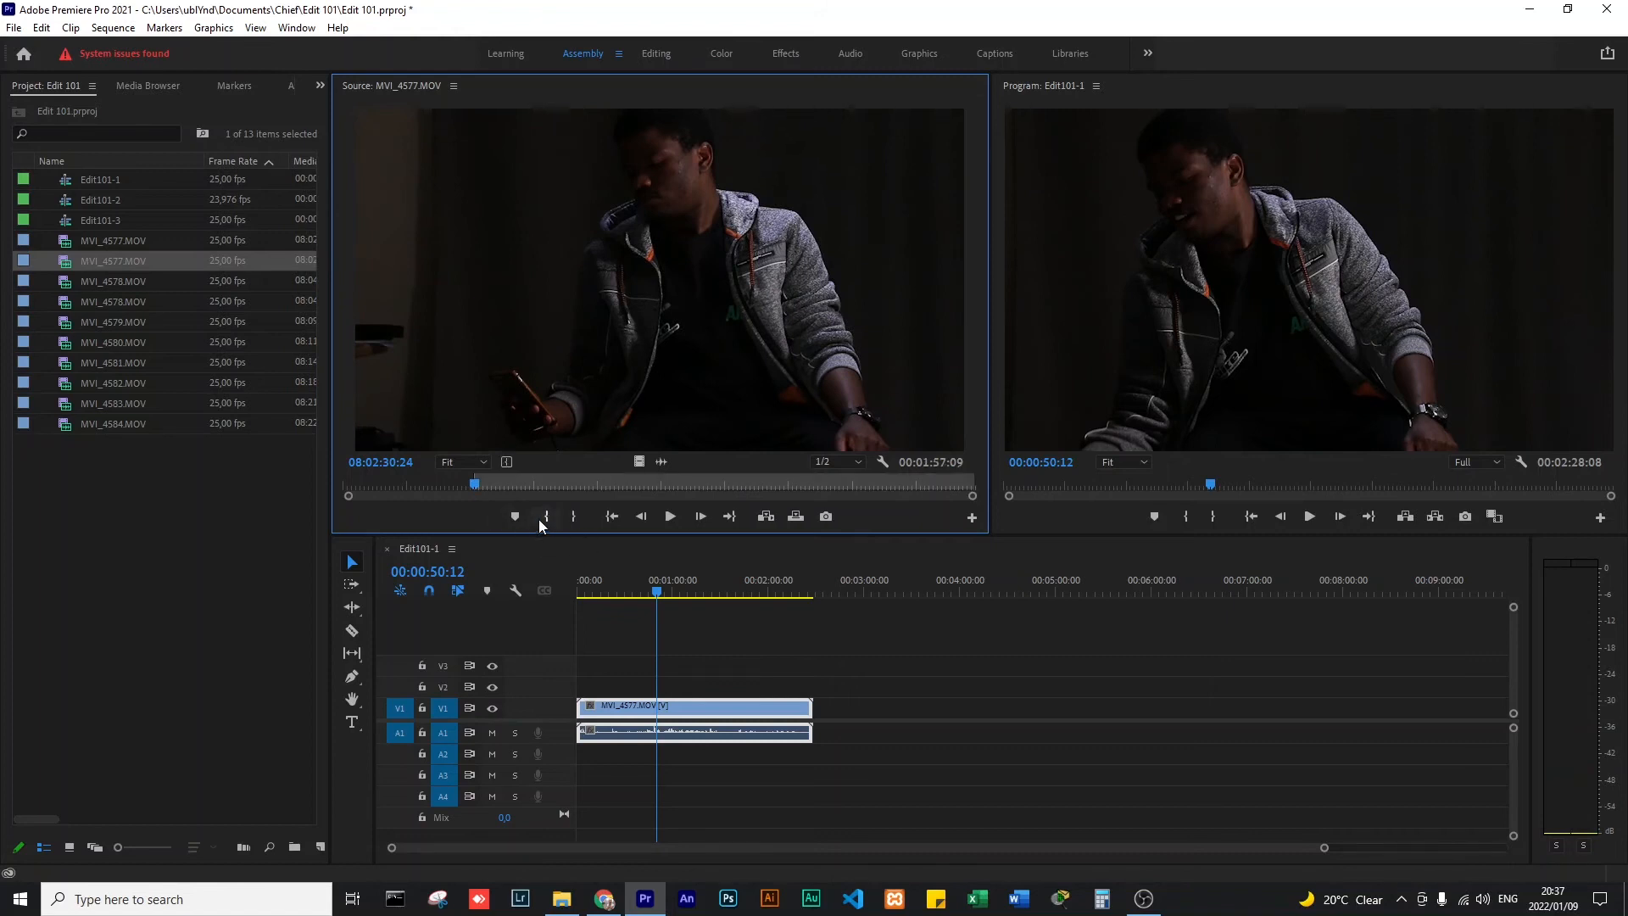
left_click_drag(515, 486, 579, 482)
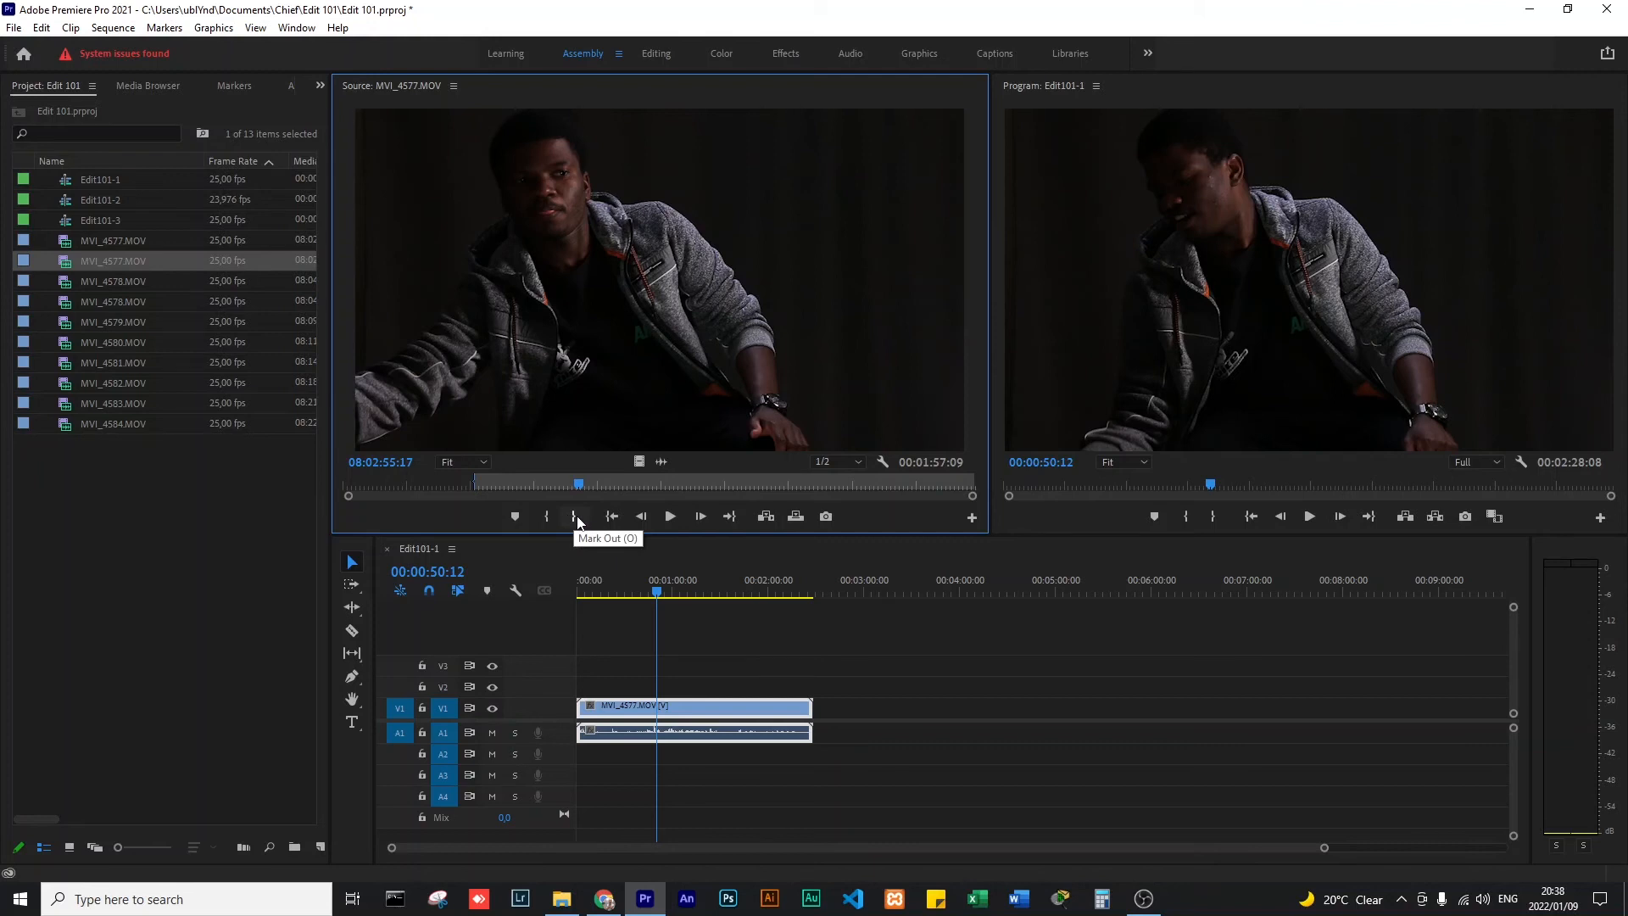
left_click(573, 516)
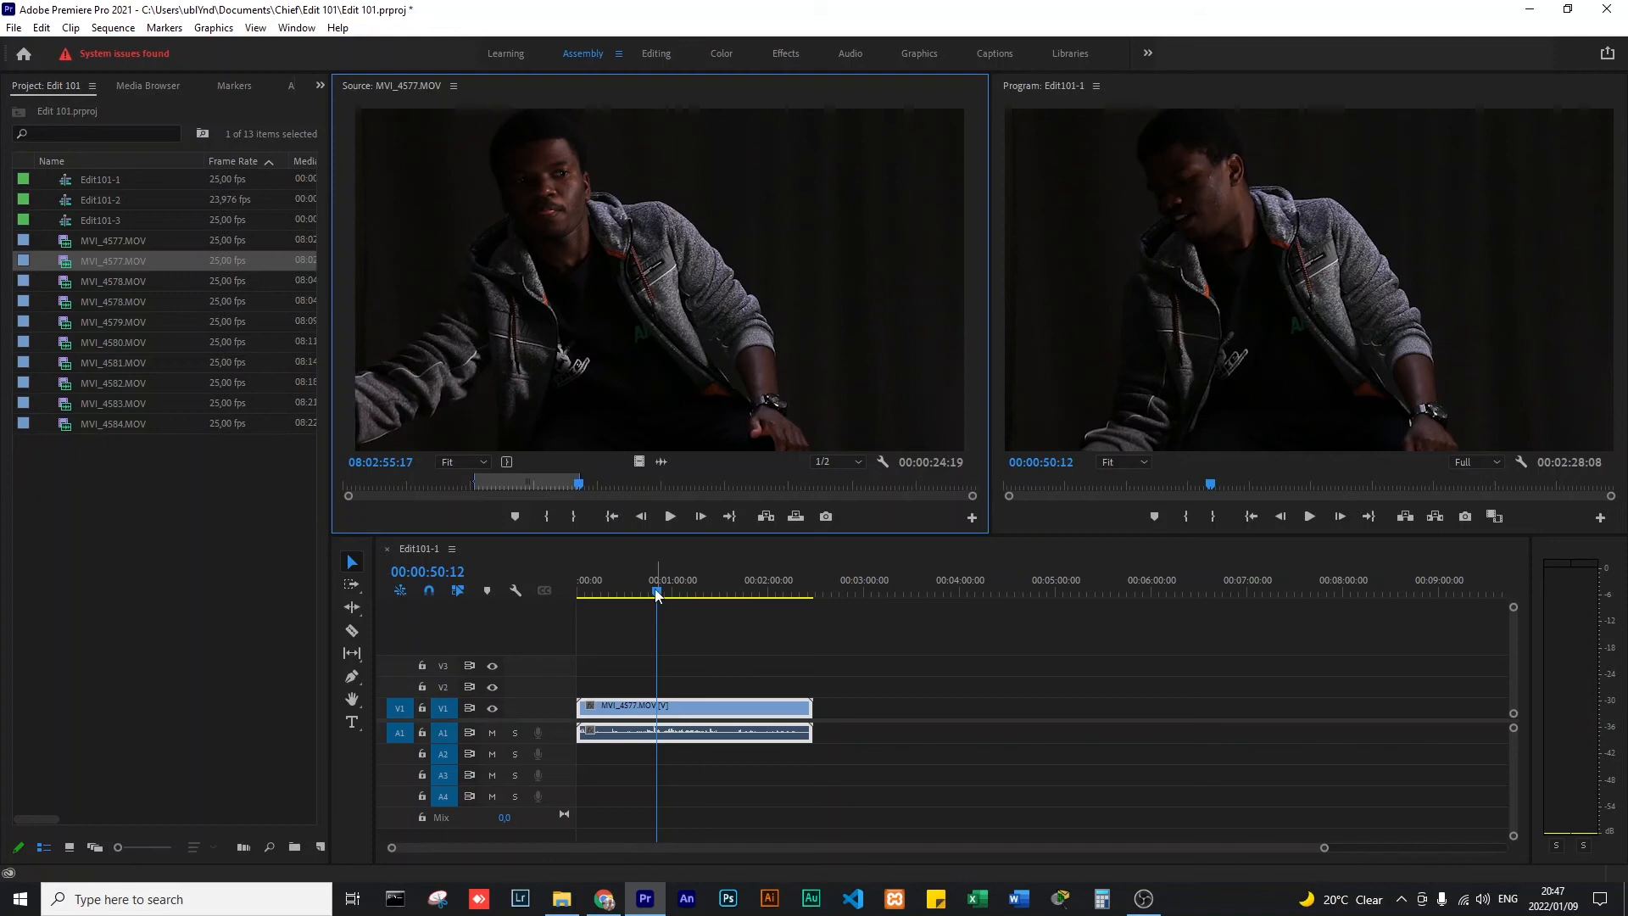
- Insert the marked section of MVI_4577.MOV into Edit101-1 at 00:02:40:12, past the end of the existing clip
left_click_drag(658, 593, 822, 584)
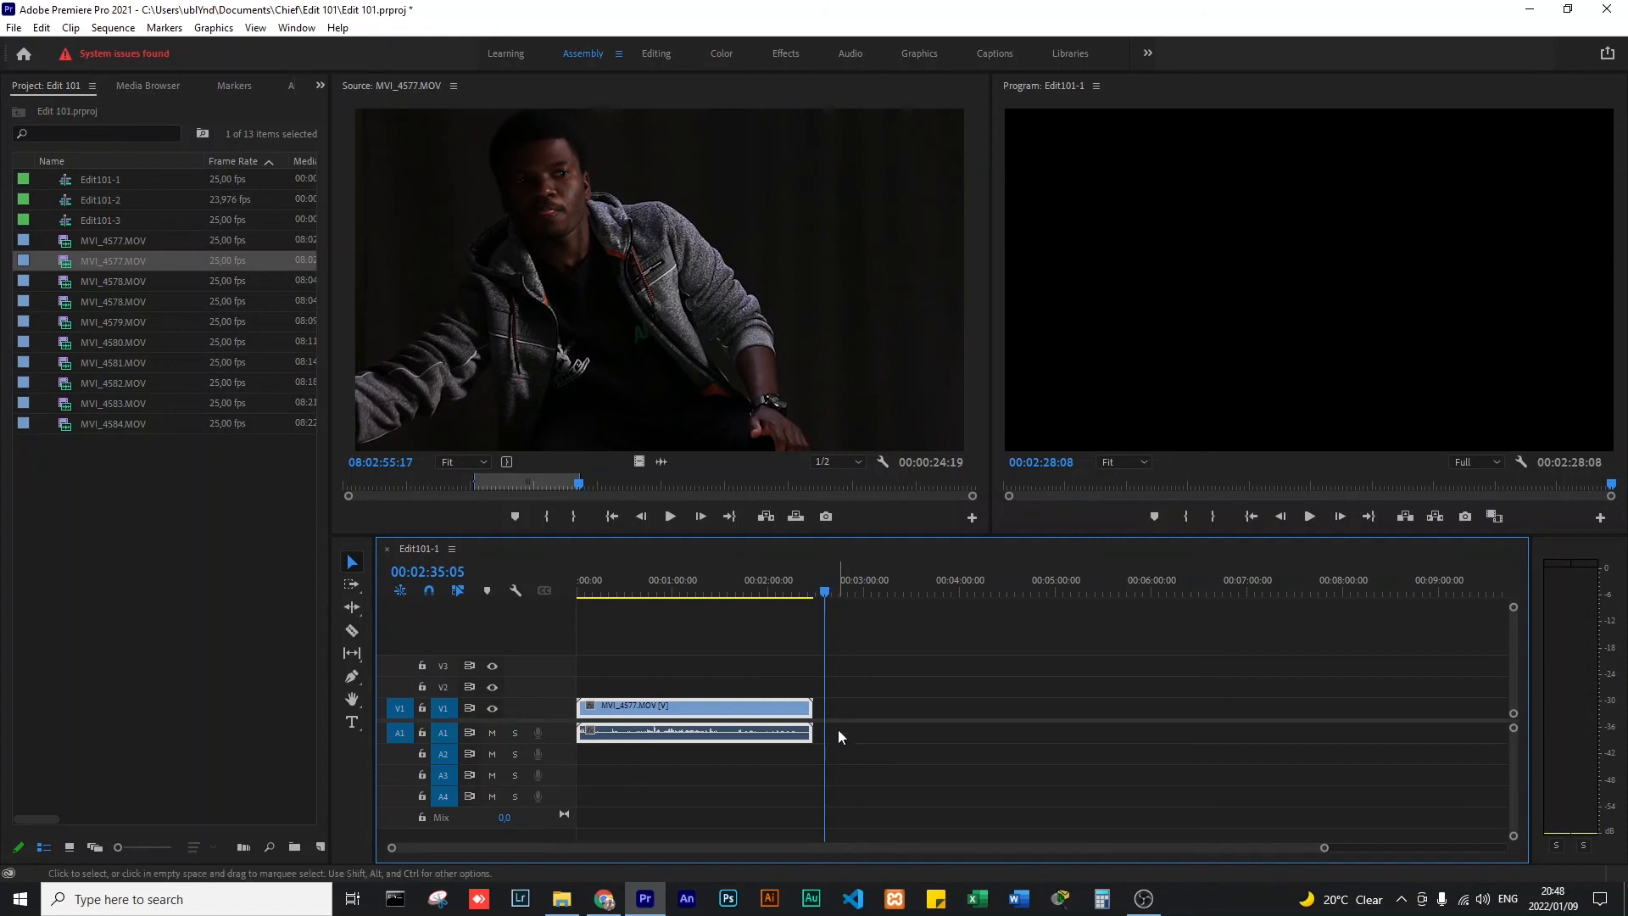
mouse_move(823, 591)
left_mouse_down()
mouse_move(902, 592)
mouse_move(832, 593)
left_mouse_up()
mouse_move(499, 488)
left_mouse_down()
mouse_move(561, 474)
mouse_move(517, 482)
left_mouse_up()
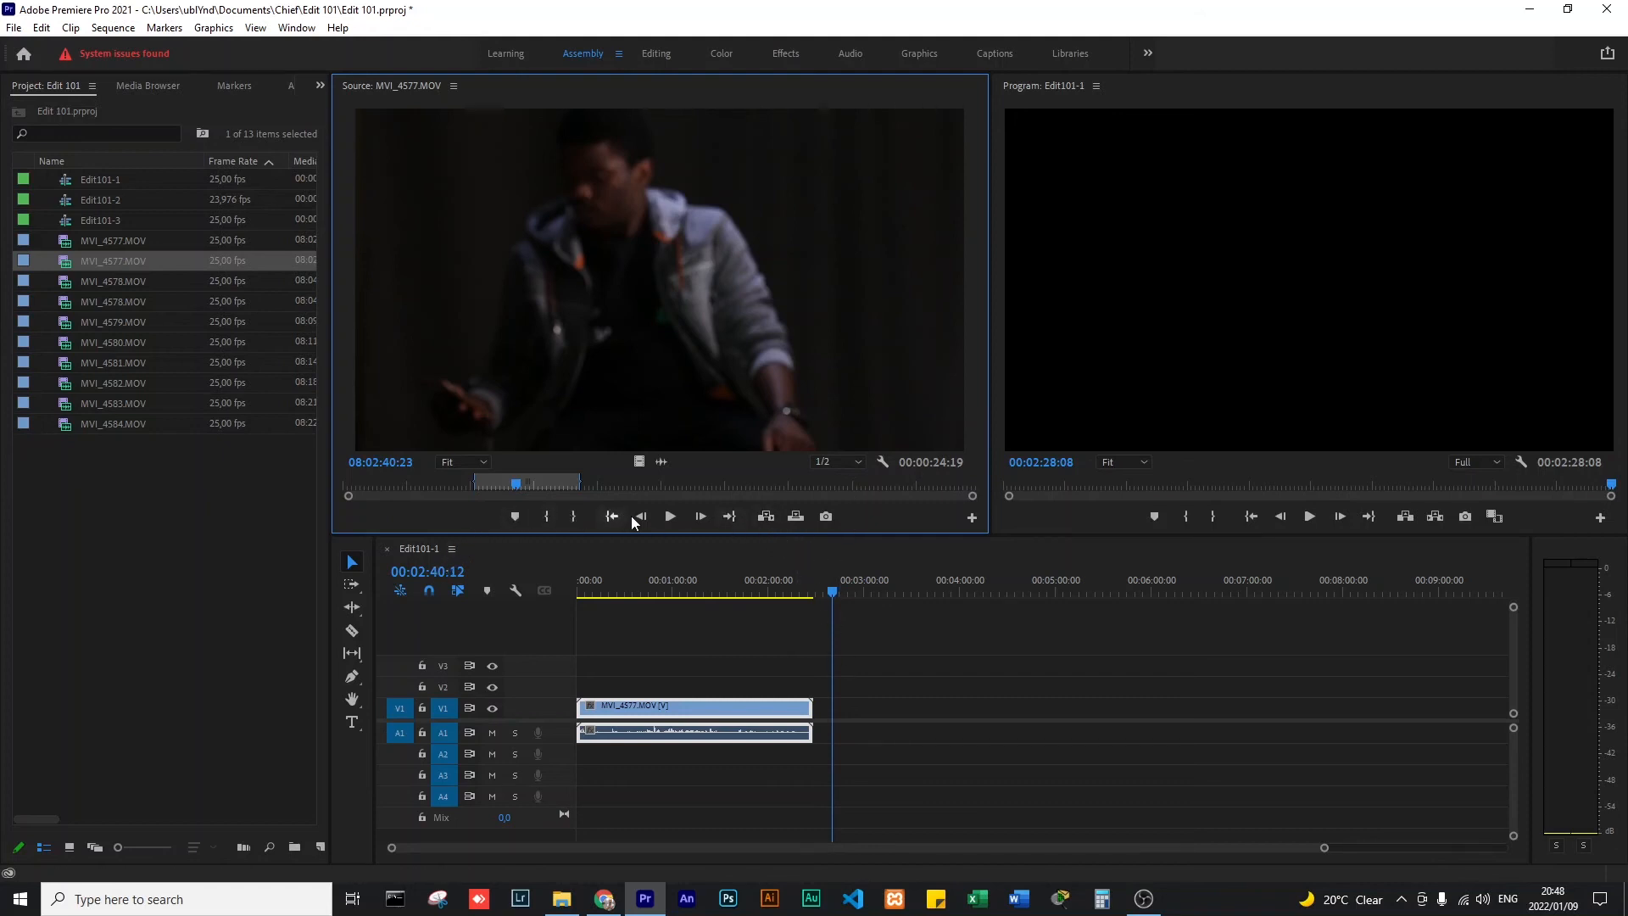
left_click(767, 518)
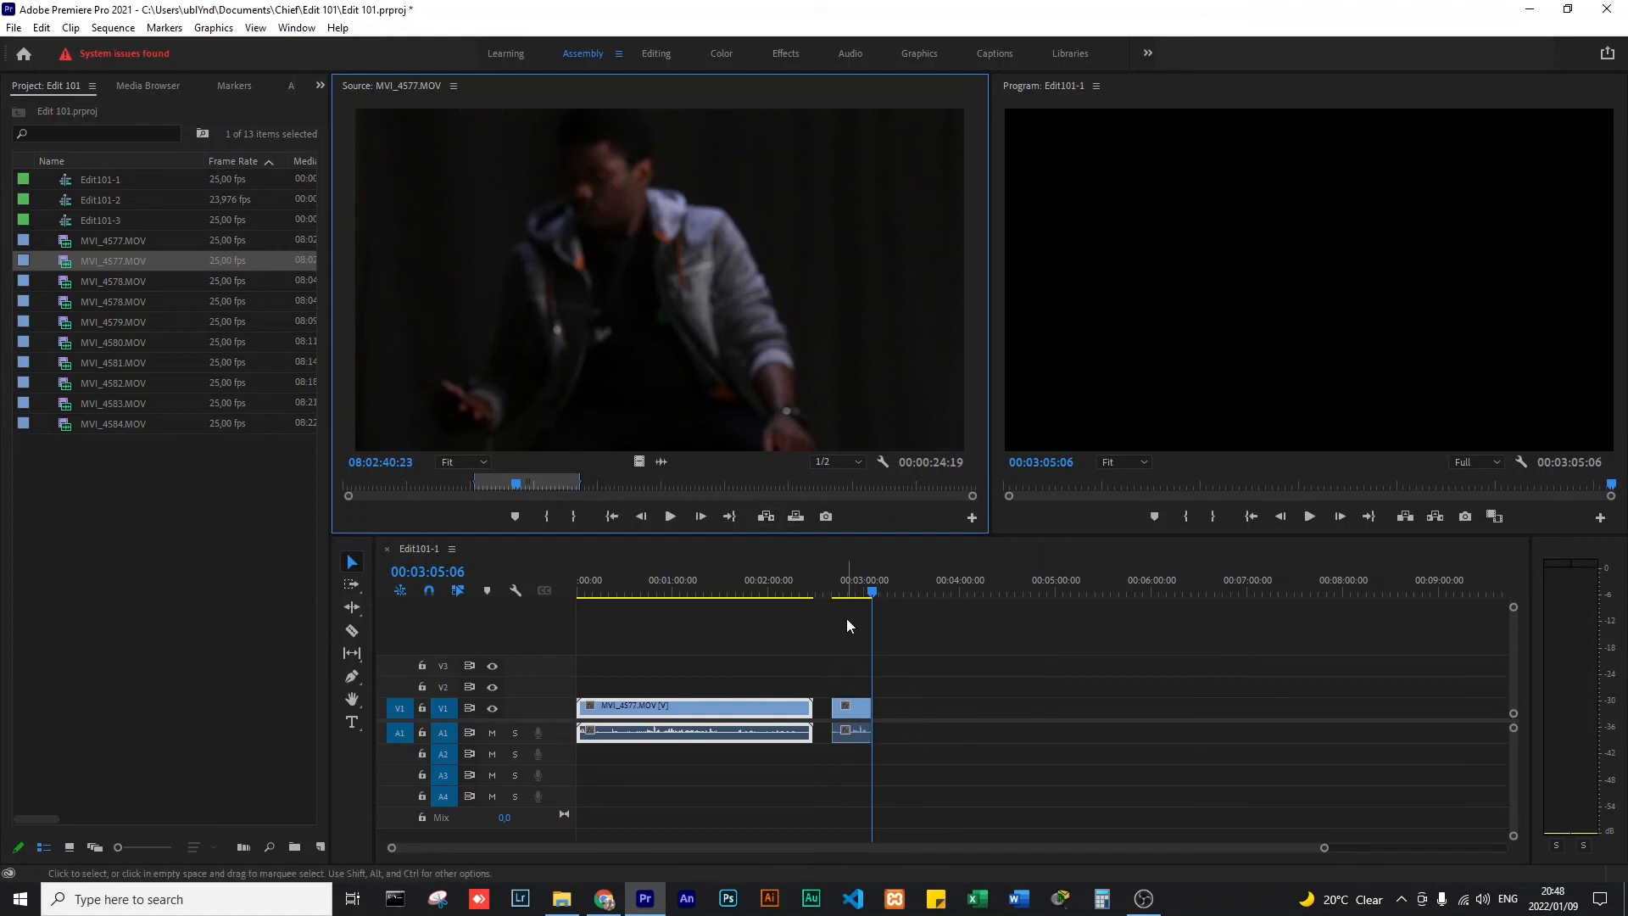
- Mark the source clip from 08:03:04:02 to 08:03:26:16 and place it in Edit101-1 at 00:03:12:23 with Overwrite
left_click_drag(871, 594, 870, 593)
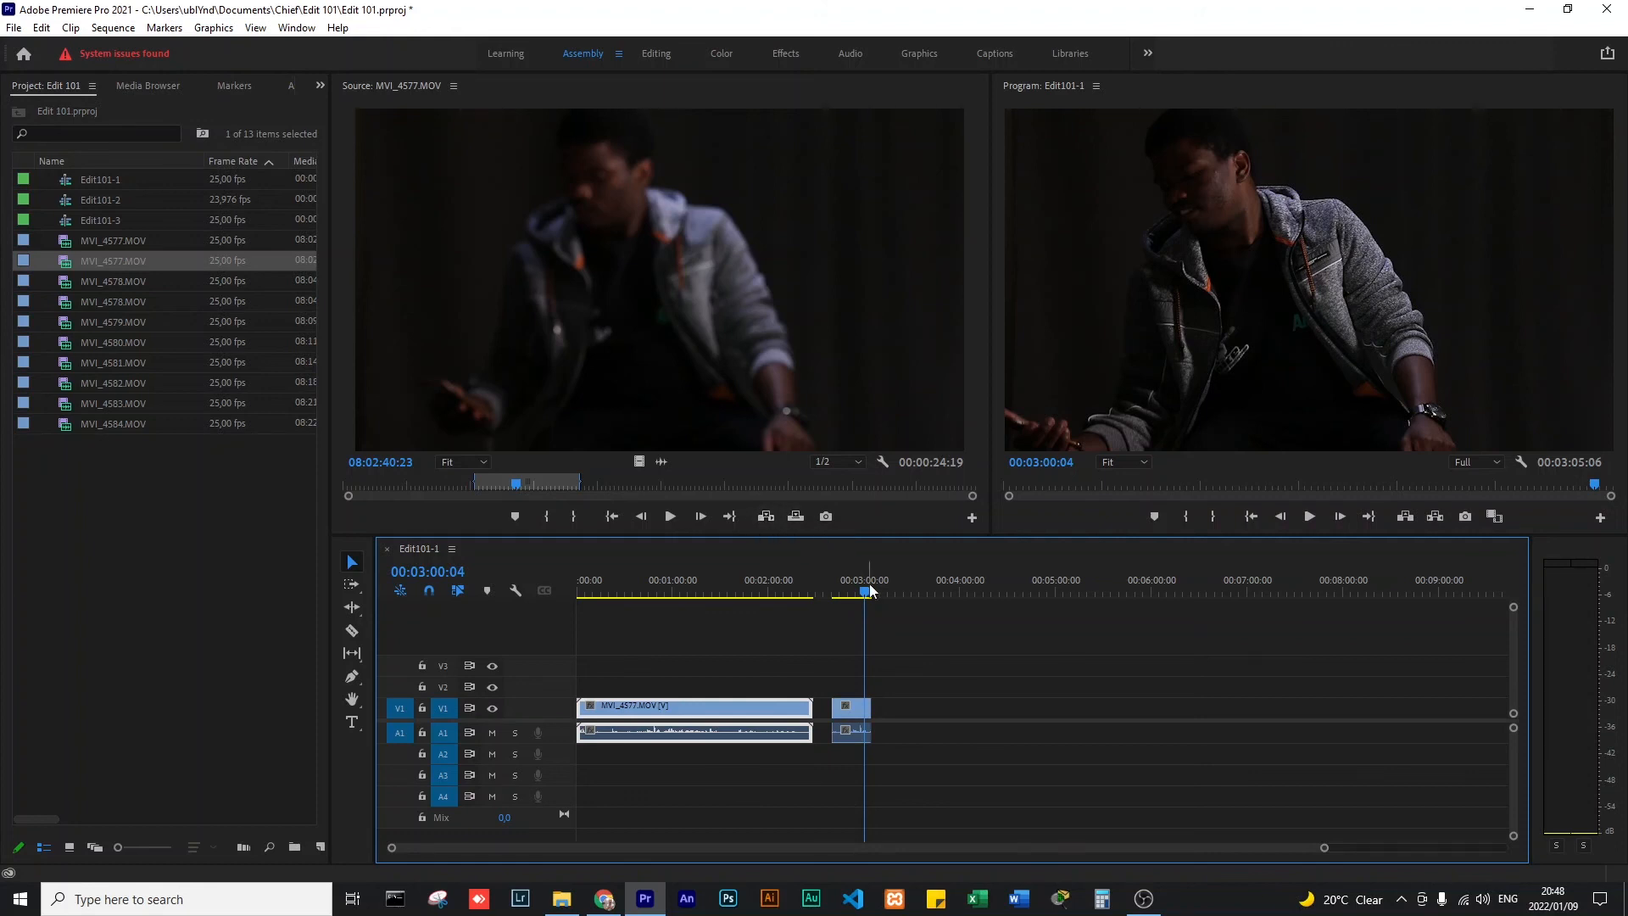
left_click_drag(865, 595, 884, 588)
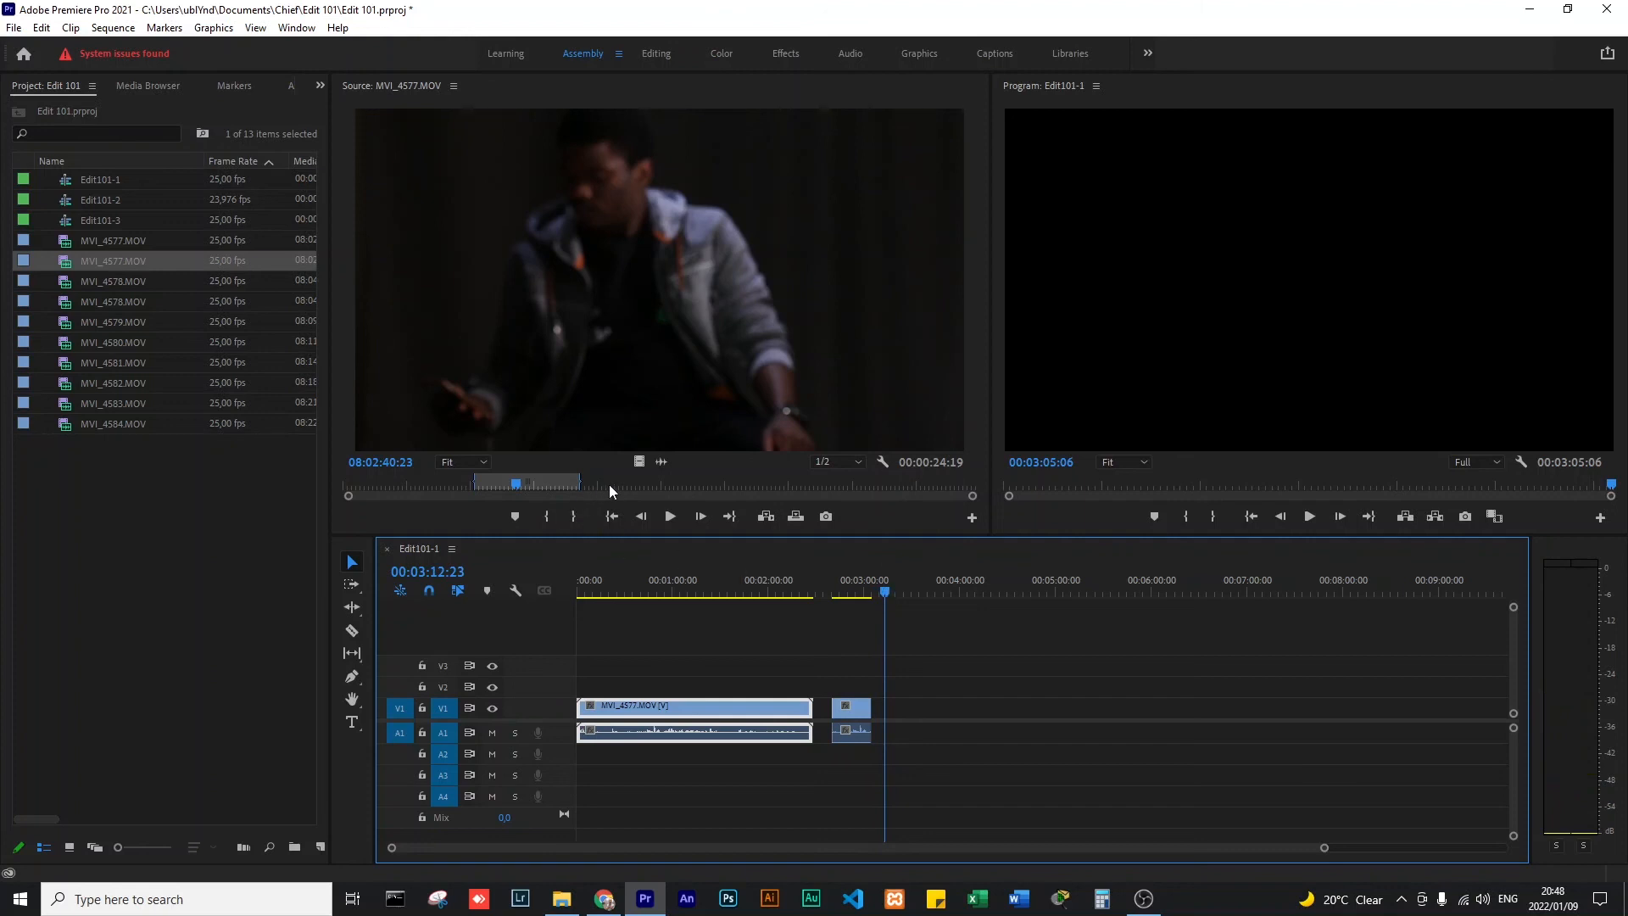
left_click_drag(600, 483, 616, 485)
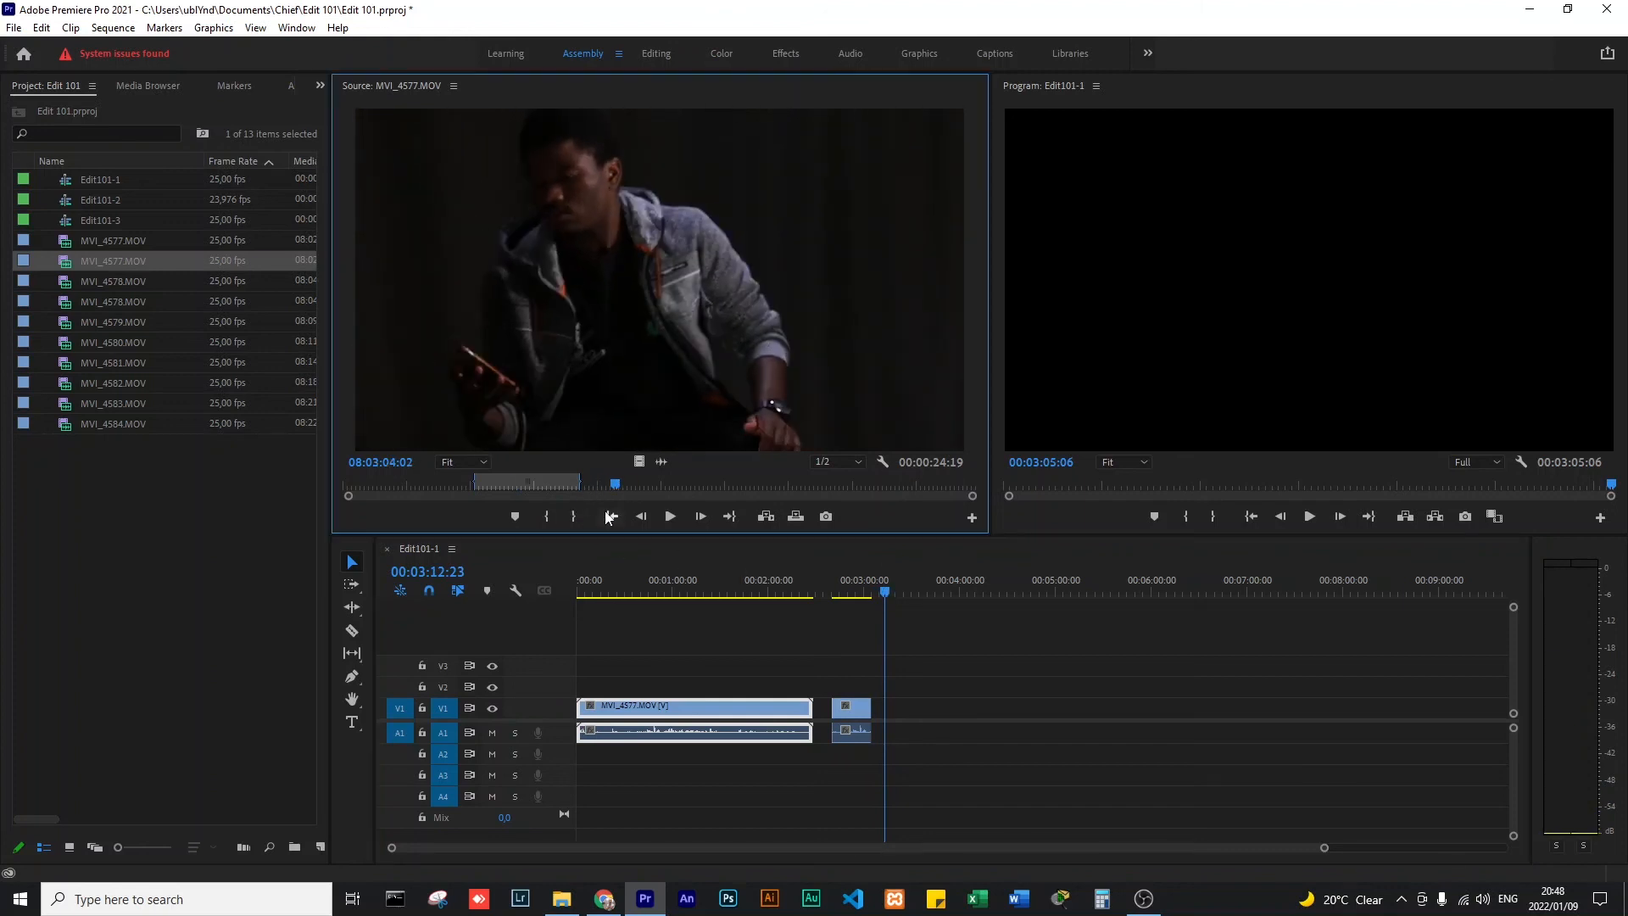
left_click(548, 515)
left_click_drag(617, 484, 716, 482)
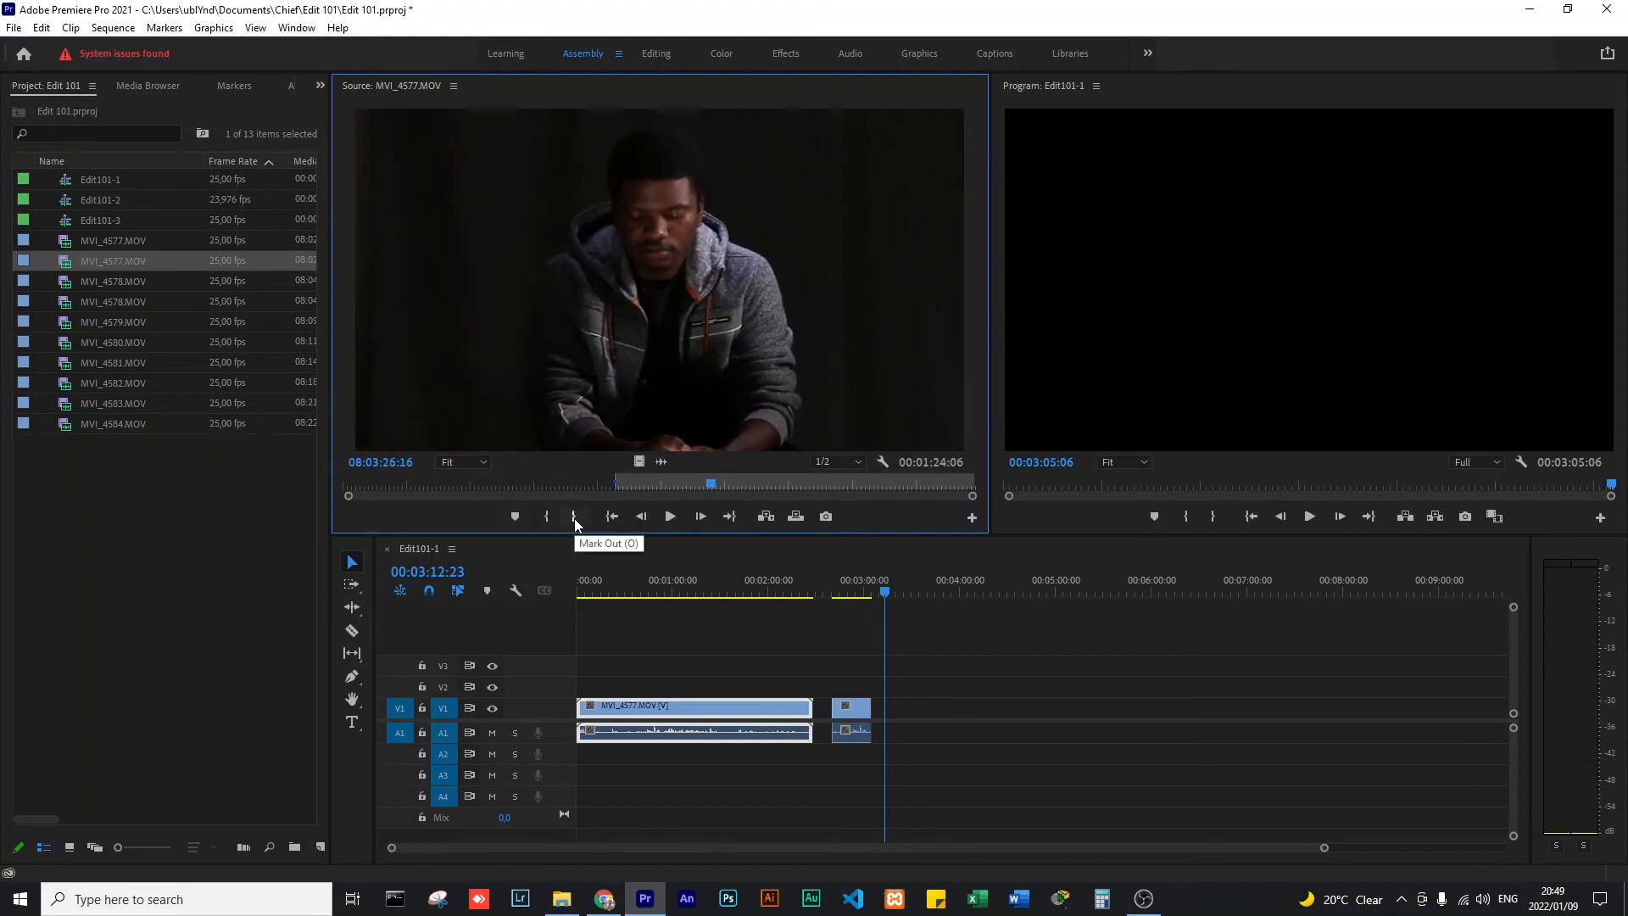
left_click(574, 518)
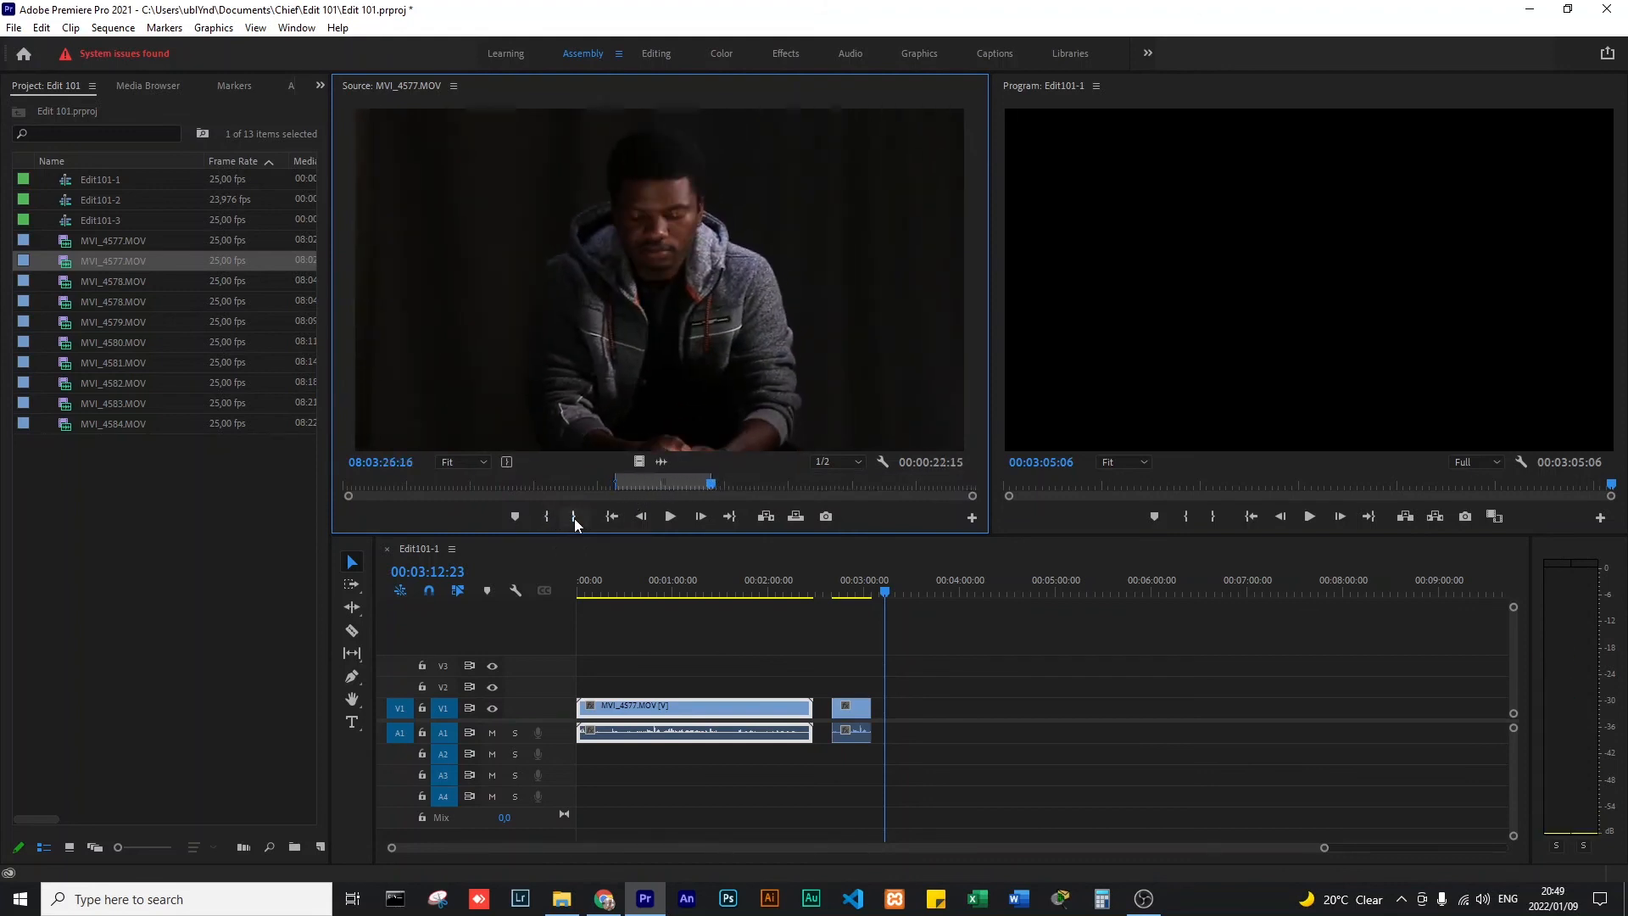
left_click(796, 519)
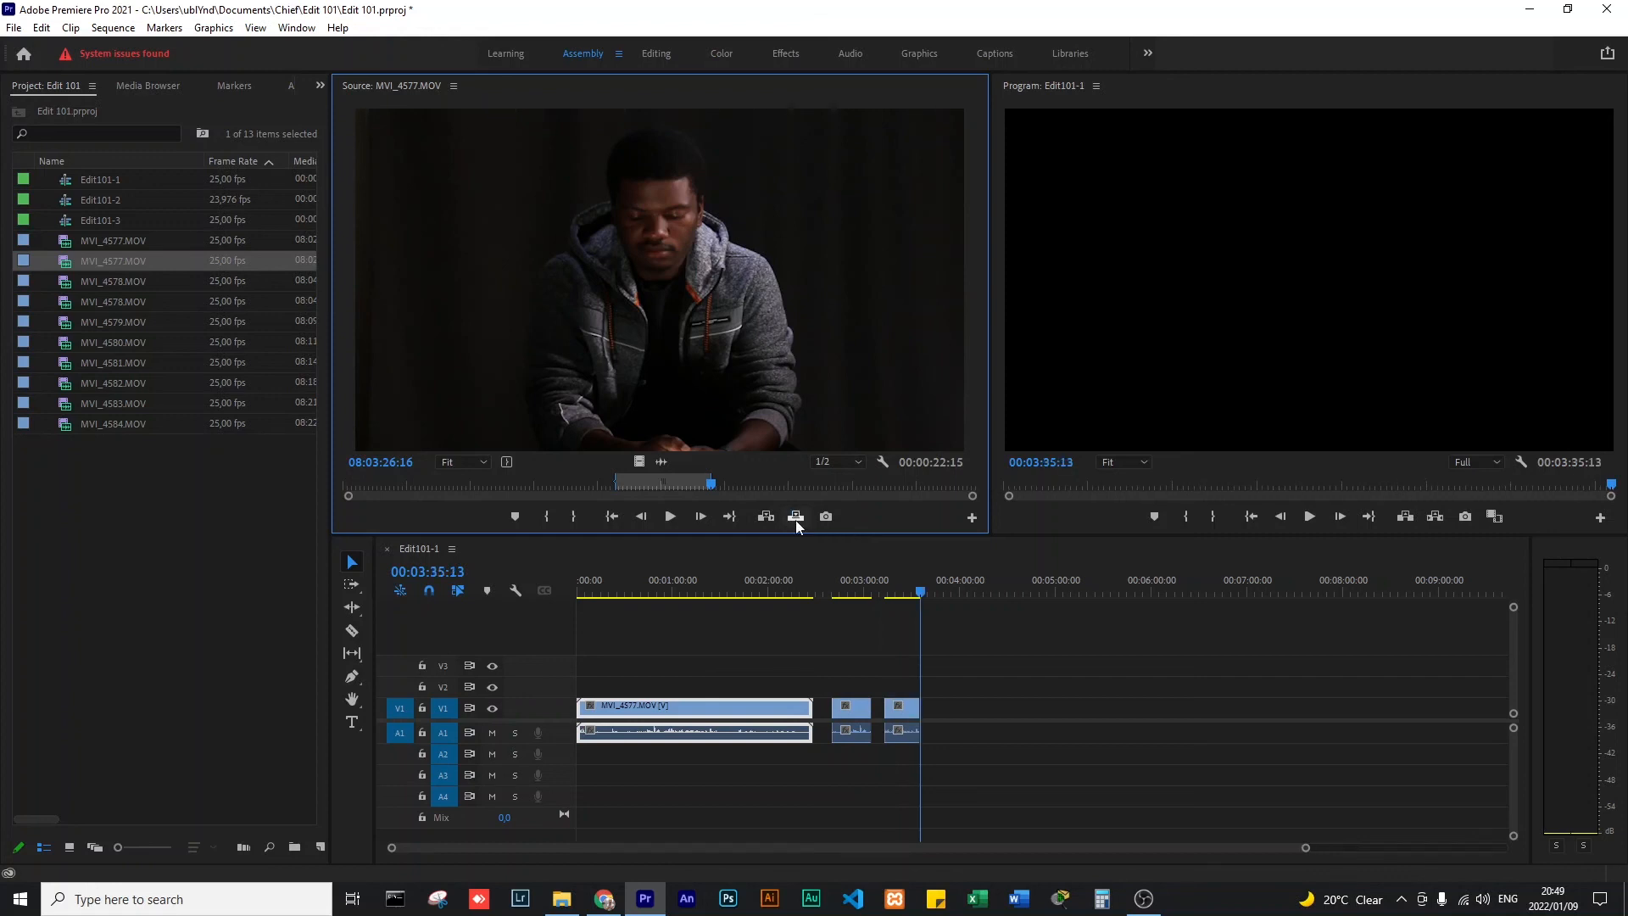